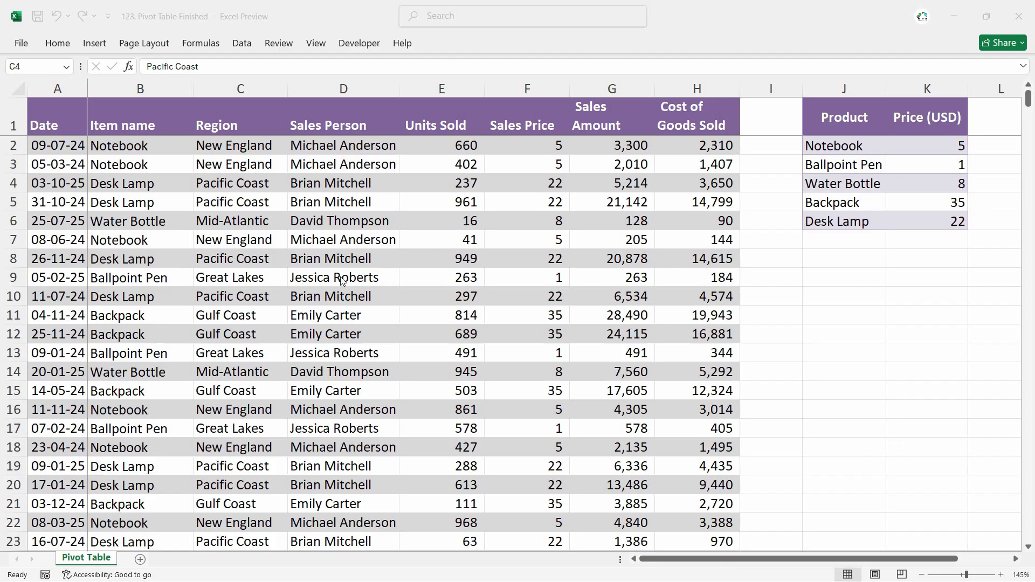
scroll(341, 280, down, 6)
scroll(324, 285, up, 6)
click(315, 299)
click(311, 169)
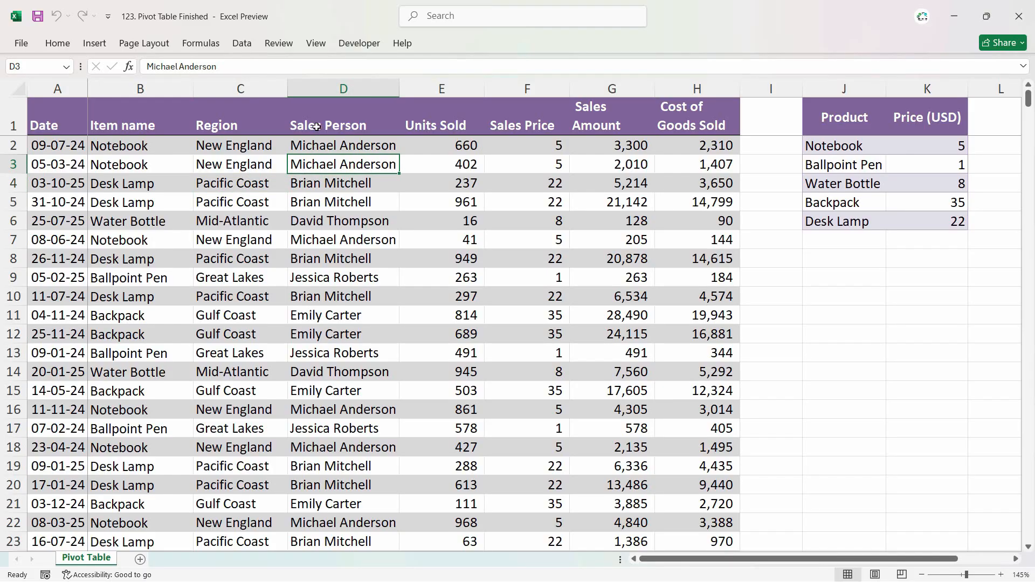
click(184, 187)
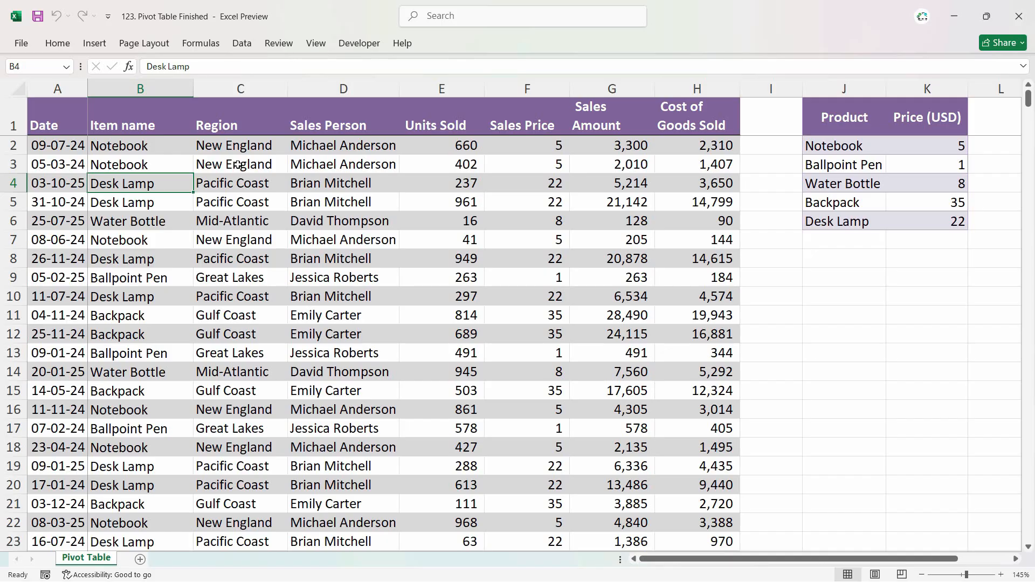
- Add filter controls to the header row of the sales data, A1 to H1
drag(50, 125, 678, 123)
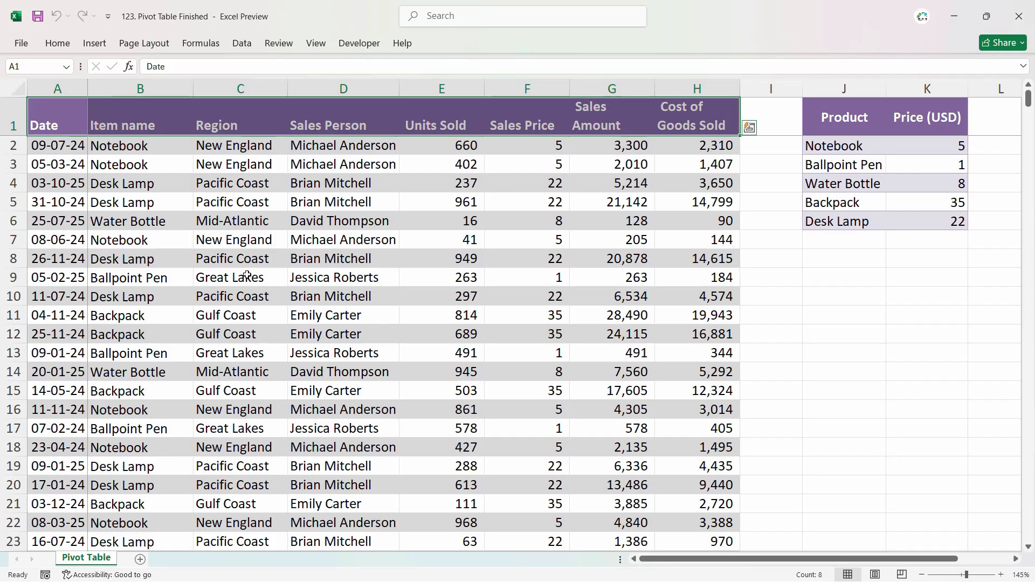
drag(41, 114, 16, 123)
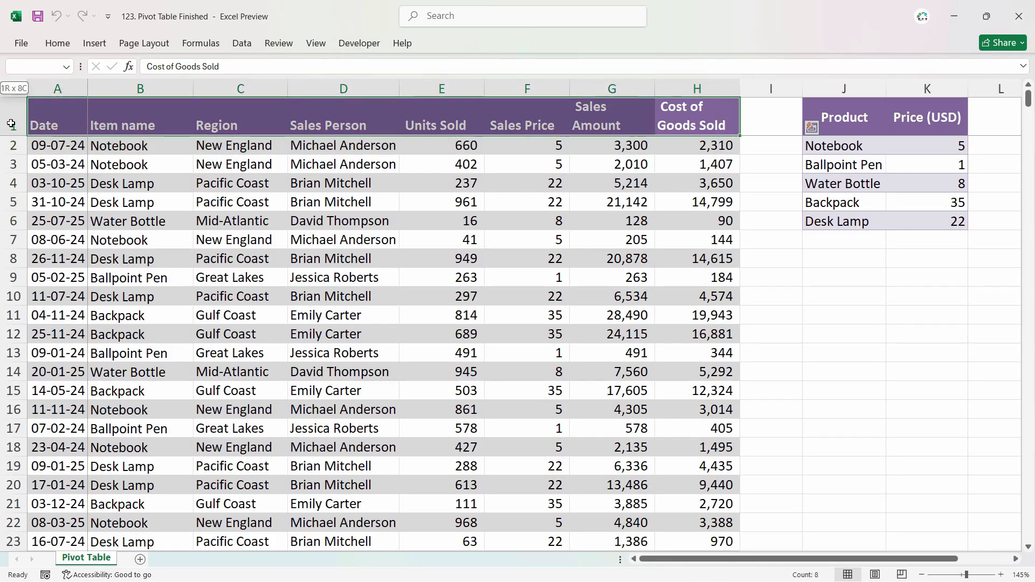
click(58, 48)
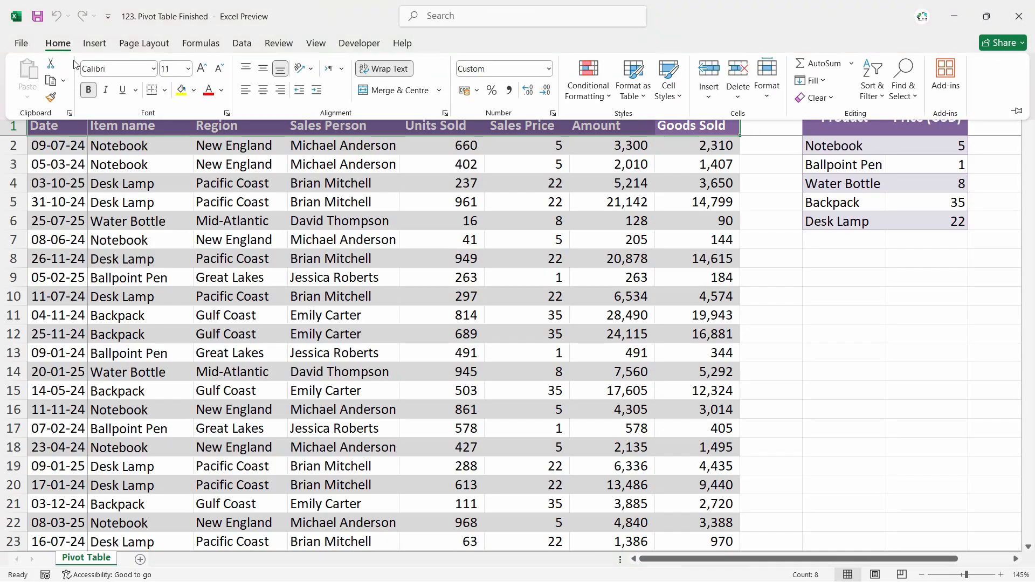
click(875, 86)
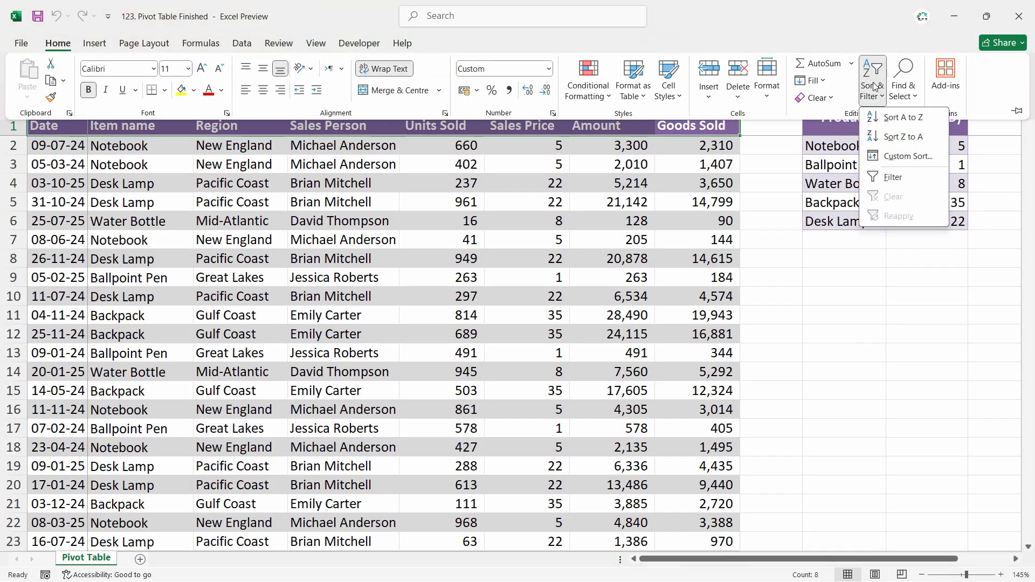
click(908, 178)
click(322, 237)
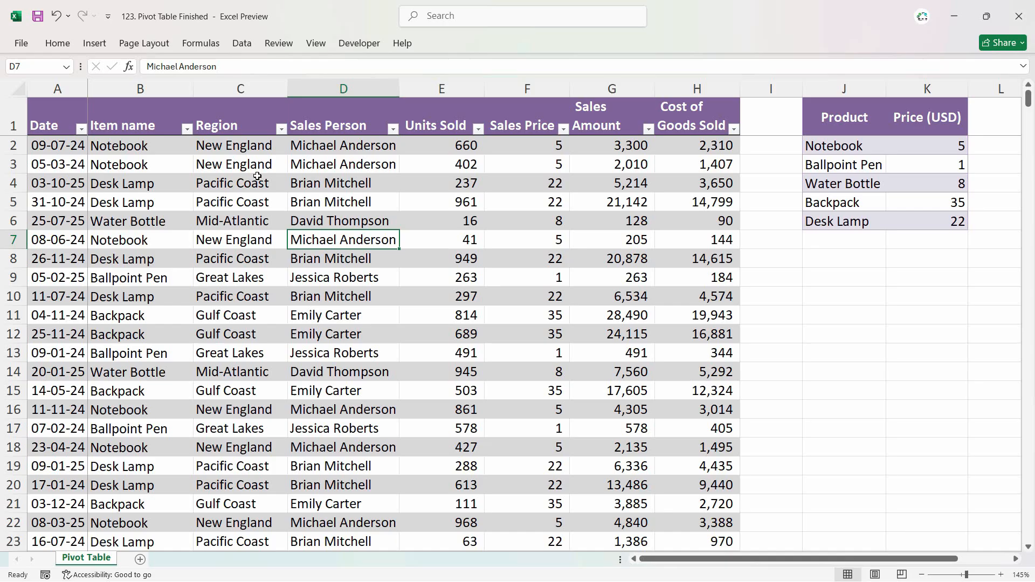
- Sort the sales data by Region from A to Z and look through the grouped rows
click(281, 129)
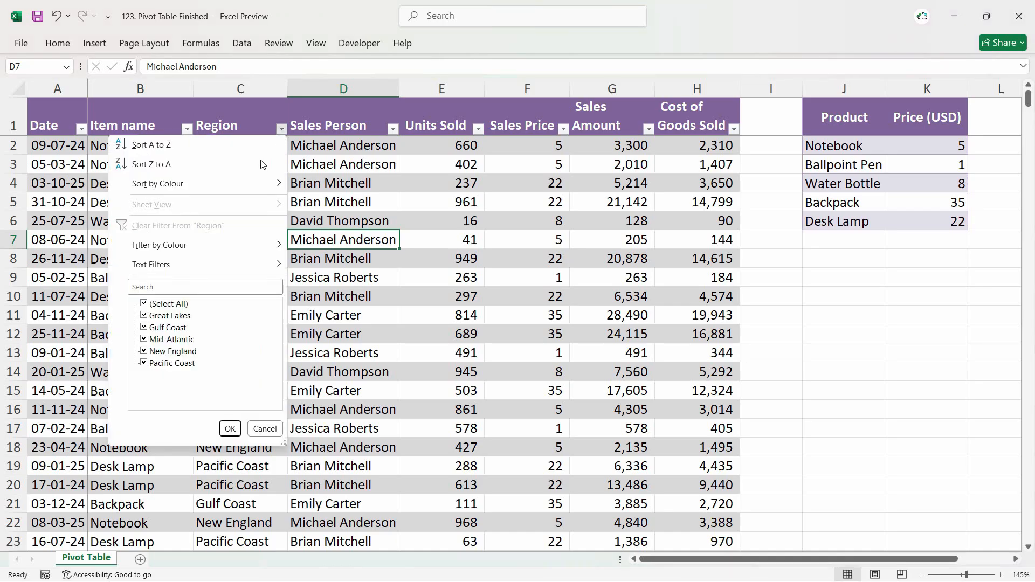
click(214, 151)
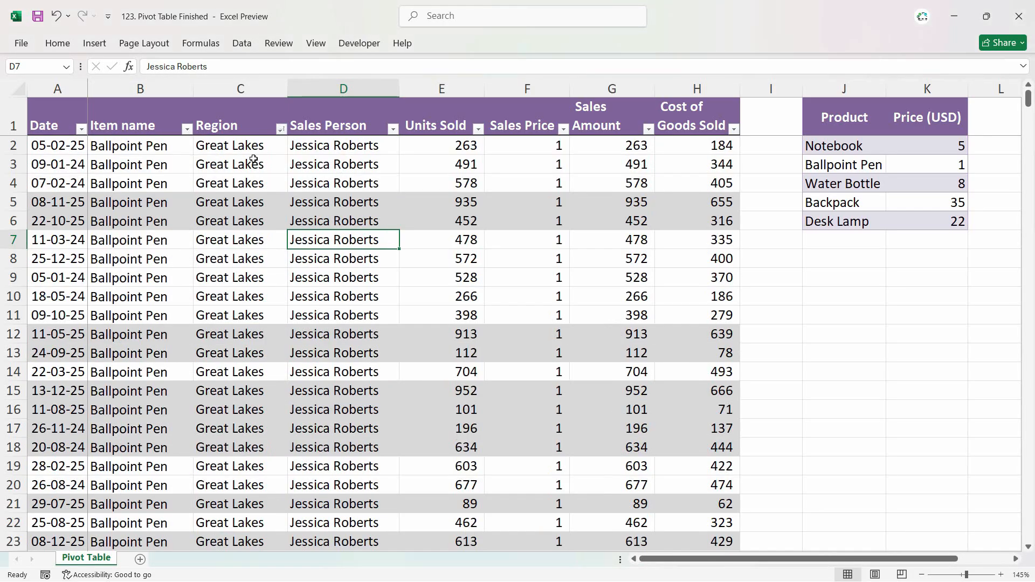
click(240, 277)
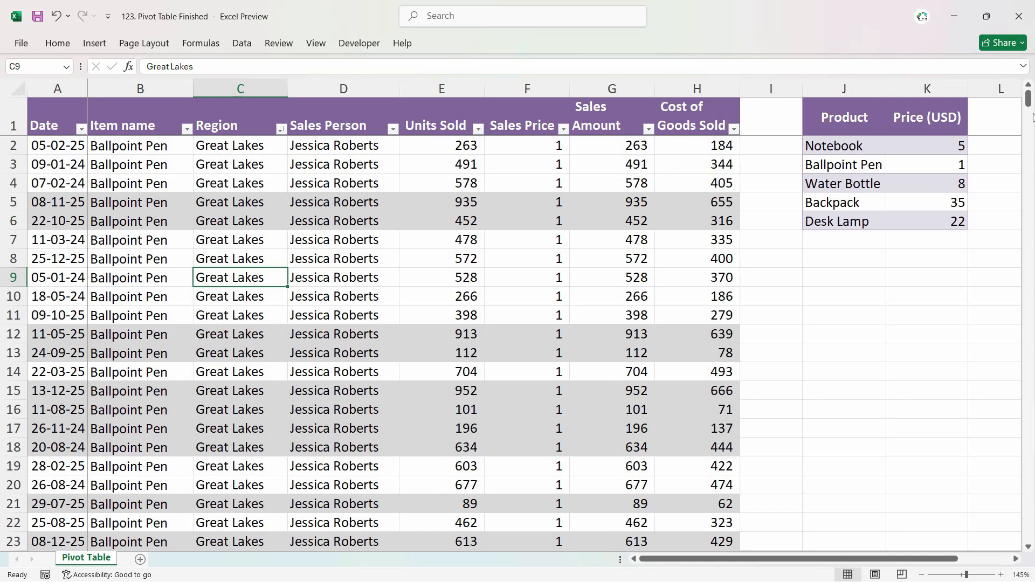
scroll(248, 361, down, 4)
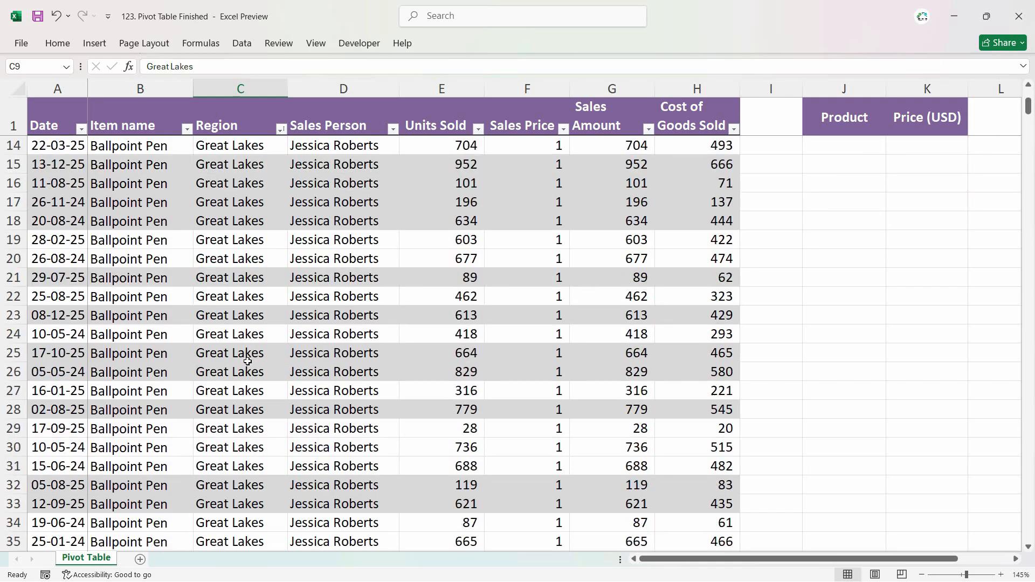
scroll(247, 361, down, 10)
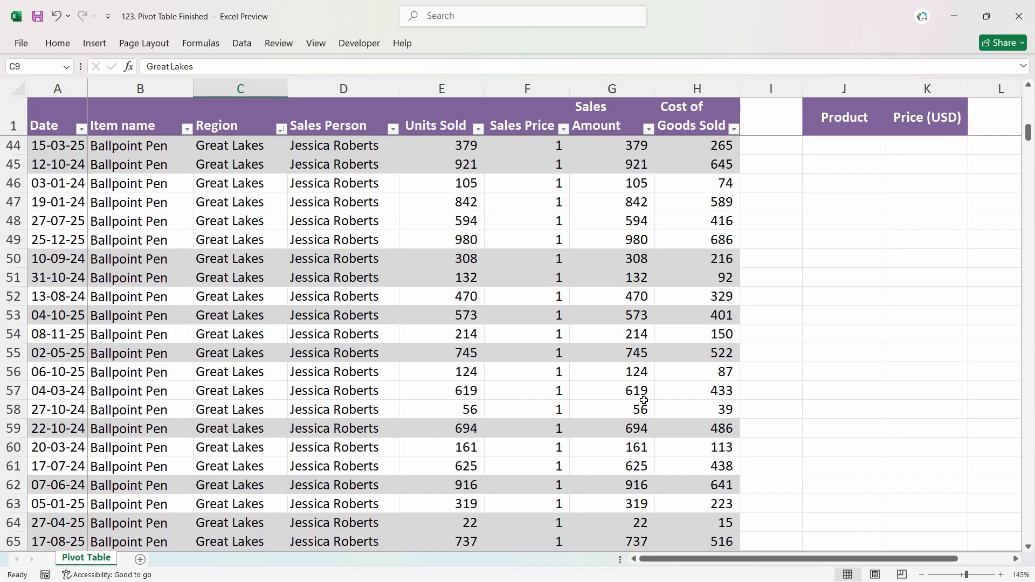
scroll(646, 399, down, 4)
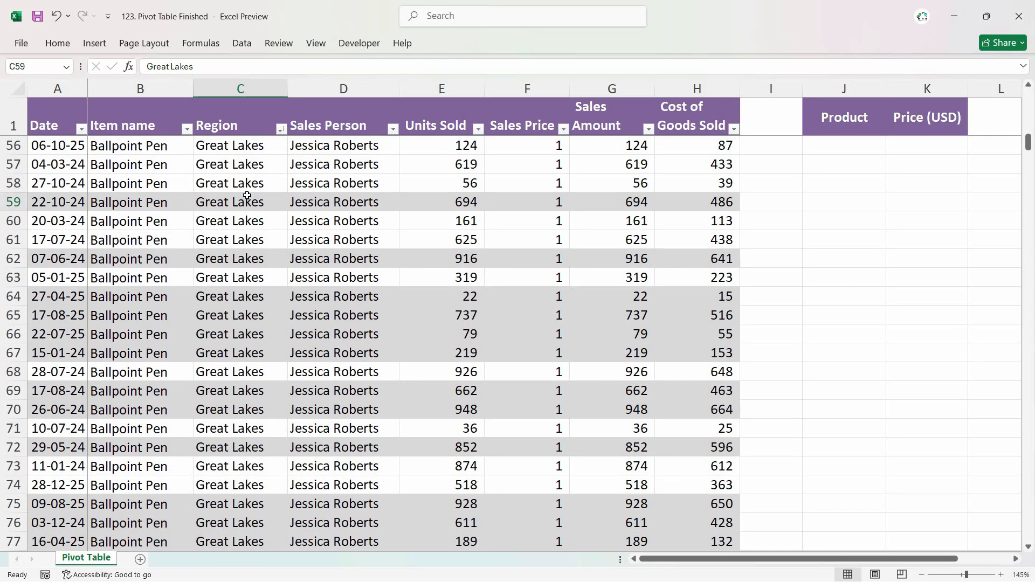
key(ctrl+Home)
- Try converting the range A1:H557 to a table with headers and check its subtotal and table options
click(241, 45)
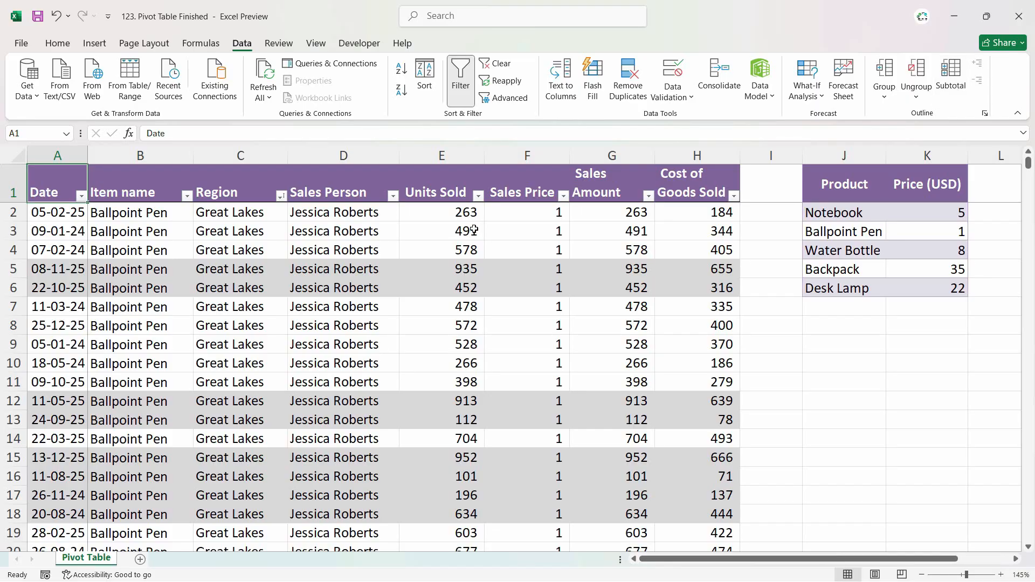
click(447, 344)
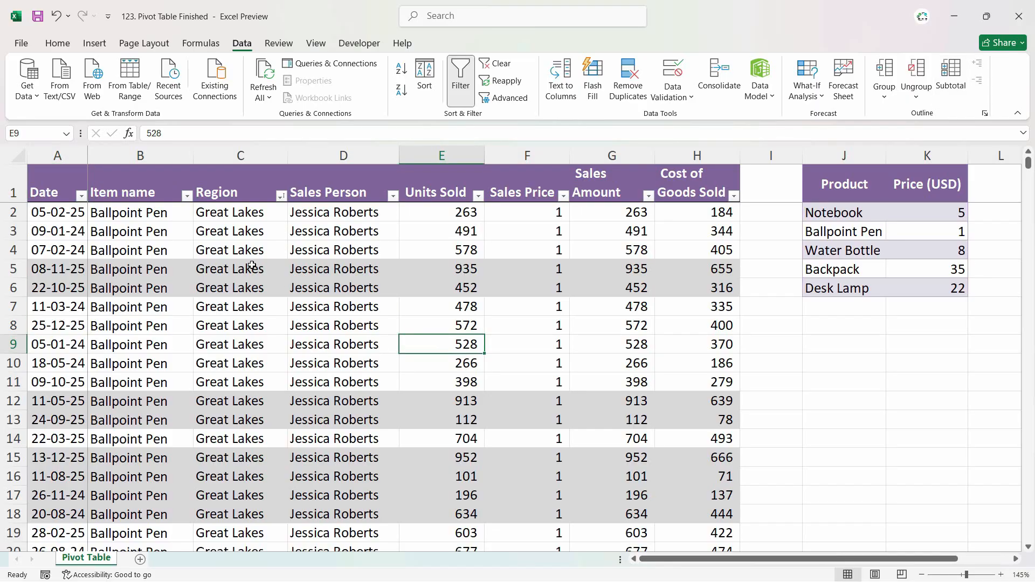
click(252, 238)
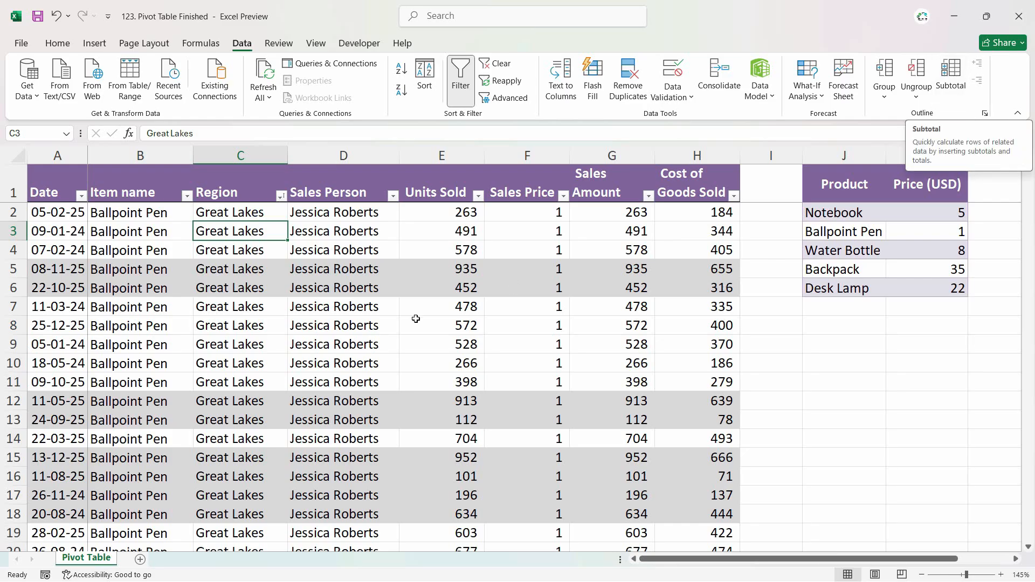
key(ctrl+t)
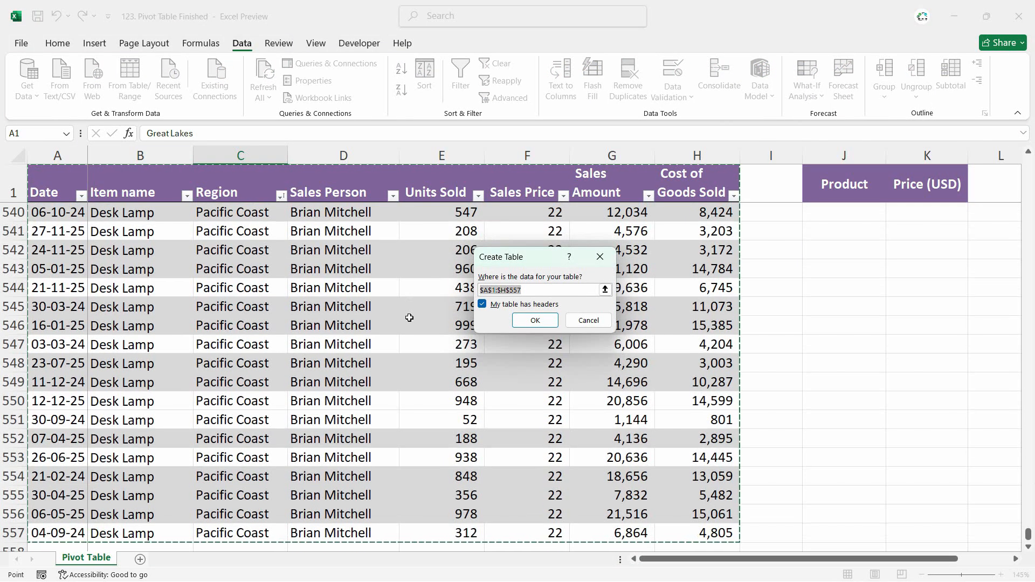
key(Return)
click(739, 231)
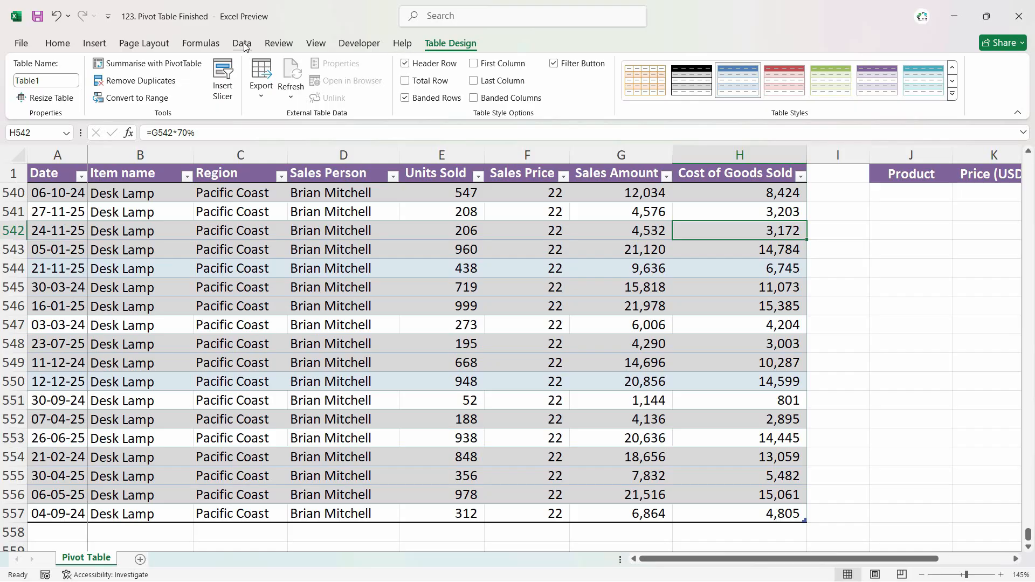
click(238, 46)
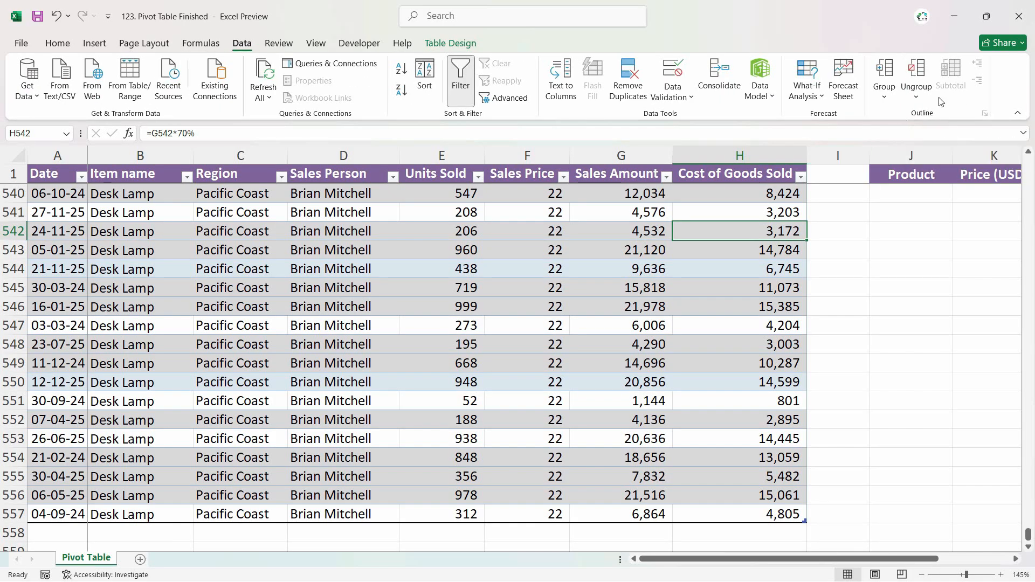
right_click(414, 288)
mouse_move(523, 450)
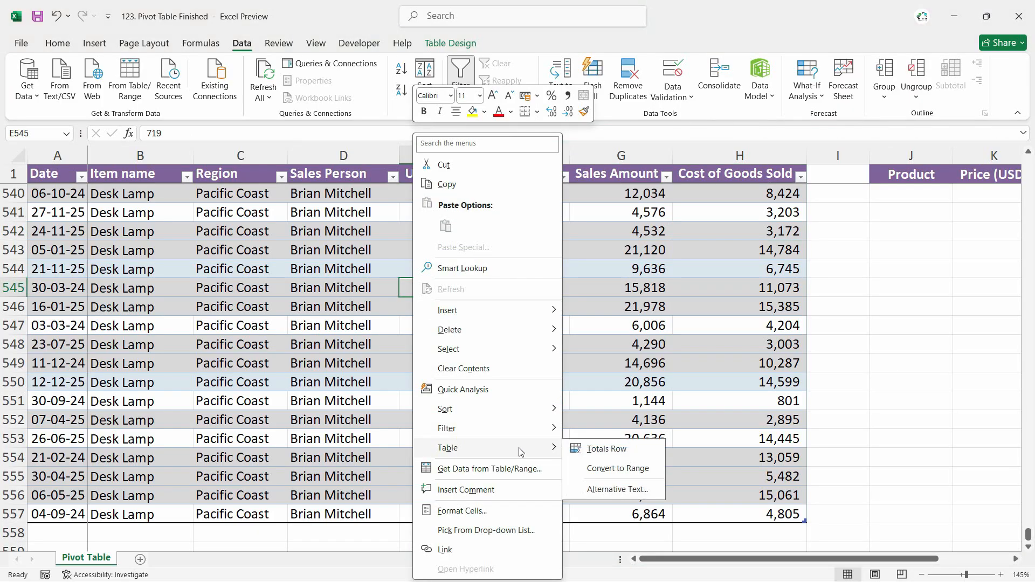
key(Escape)
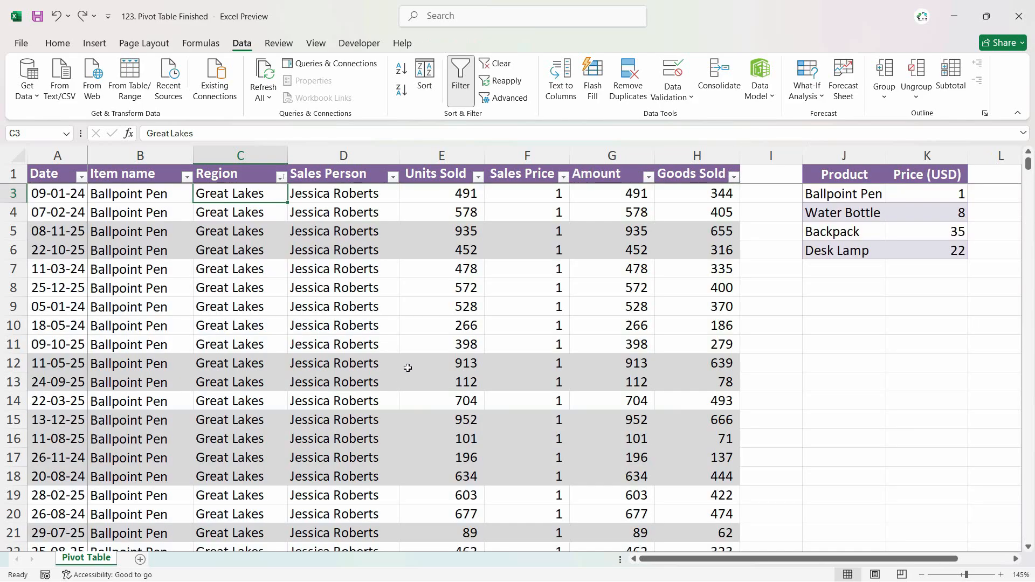
key(Right)
key(Right)
scroll(333, 325, up, 1)
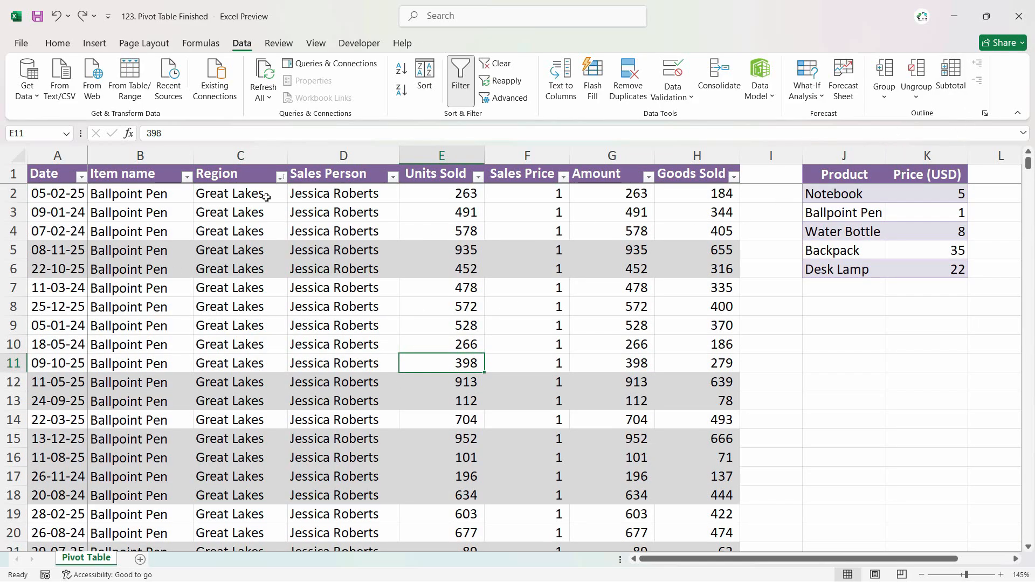
click(240, 215)
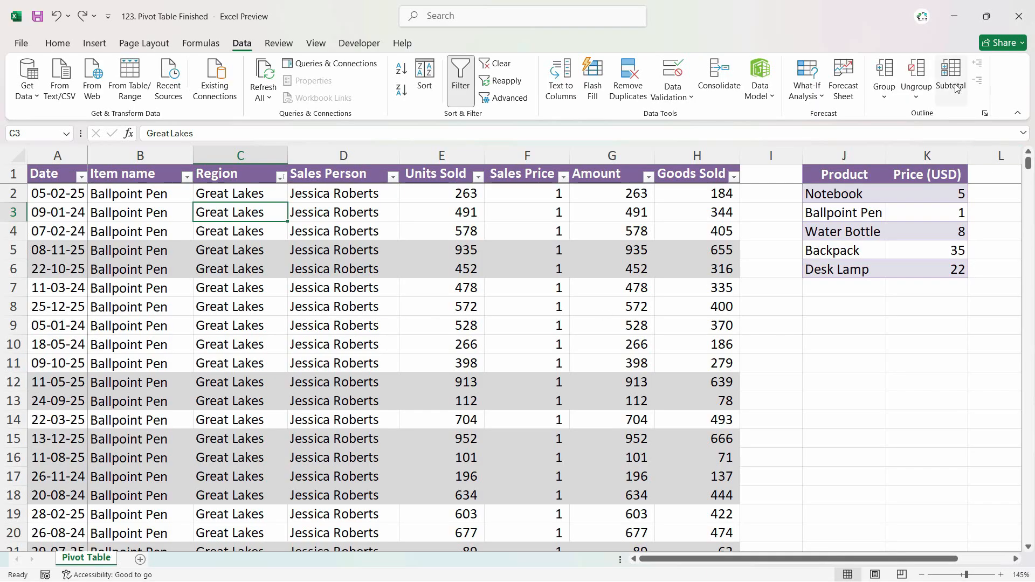
click(281, 177)
click(320, 264)
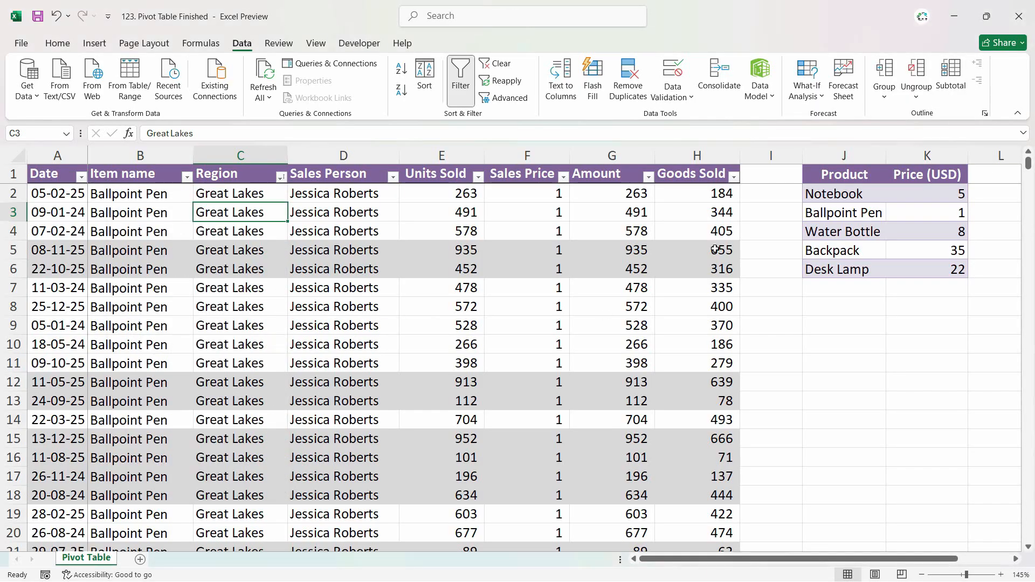
- Insert Sum subtotals at each change in Region for Units Sold, Sales Amount and Cost of Goods Sold
click(951, 76)
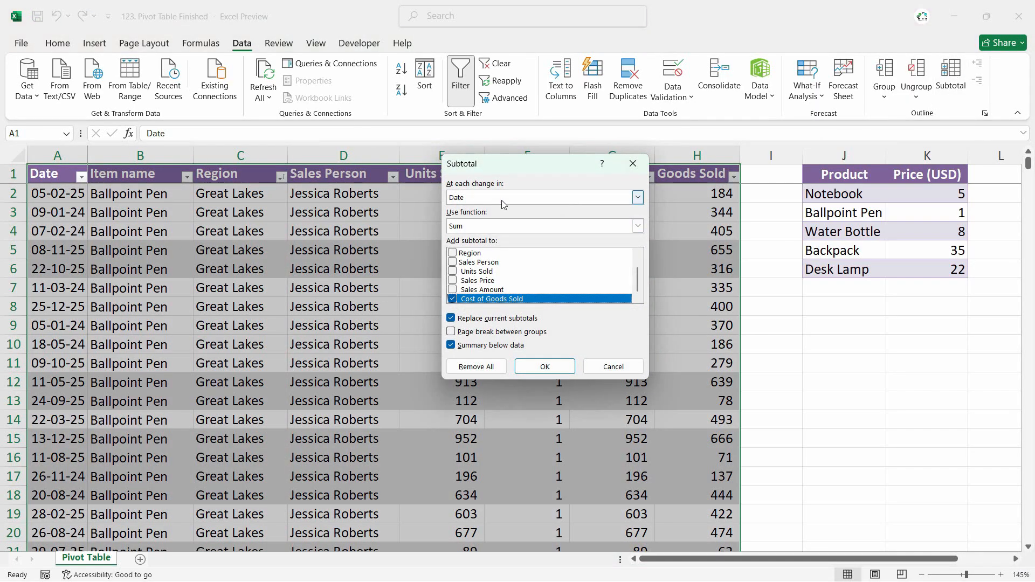
click(638, 198)
click(483, 227)
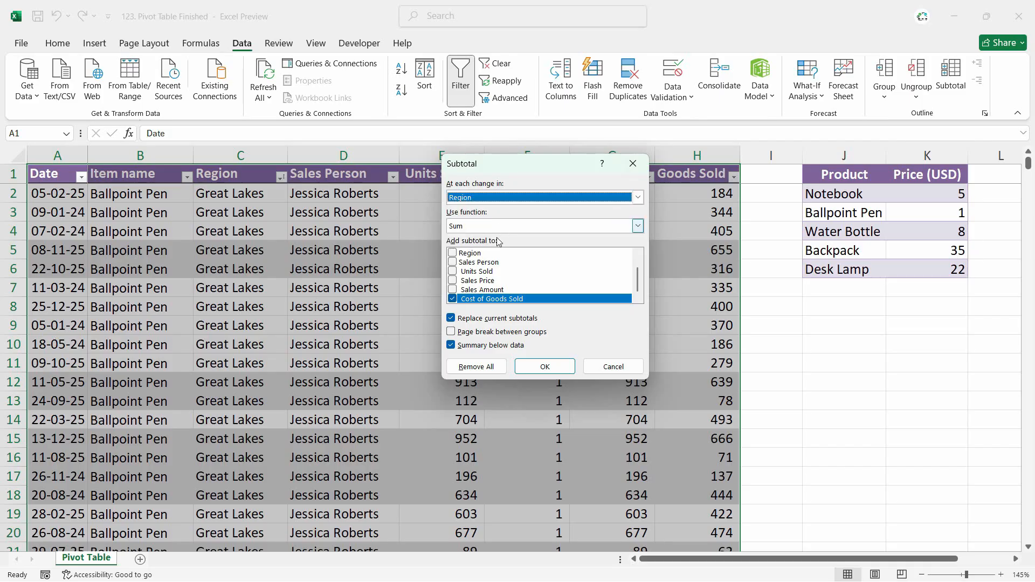
click(452, 271)
click(453, 280)
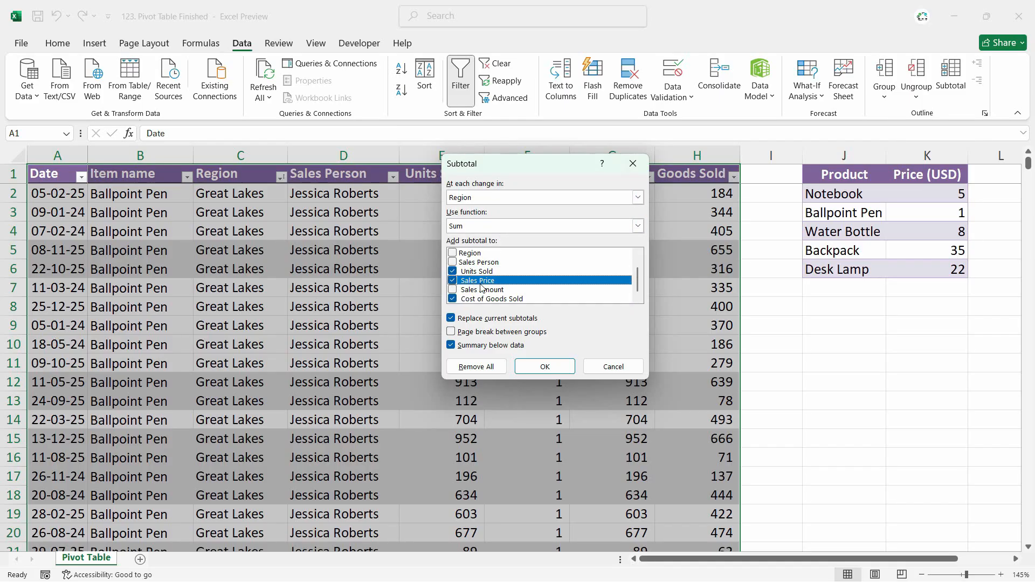
click(453, 281)
click(453, 290)
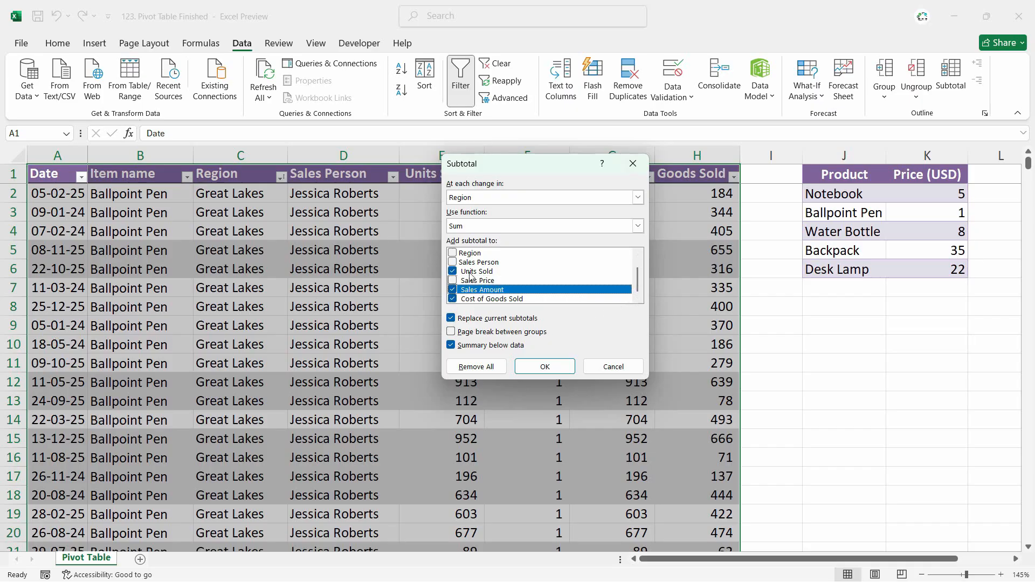
click(545, 368)
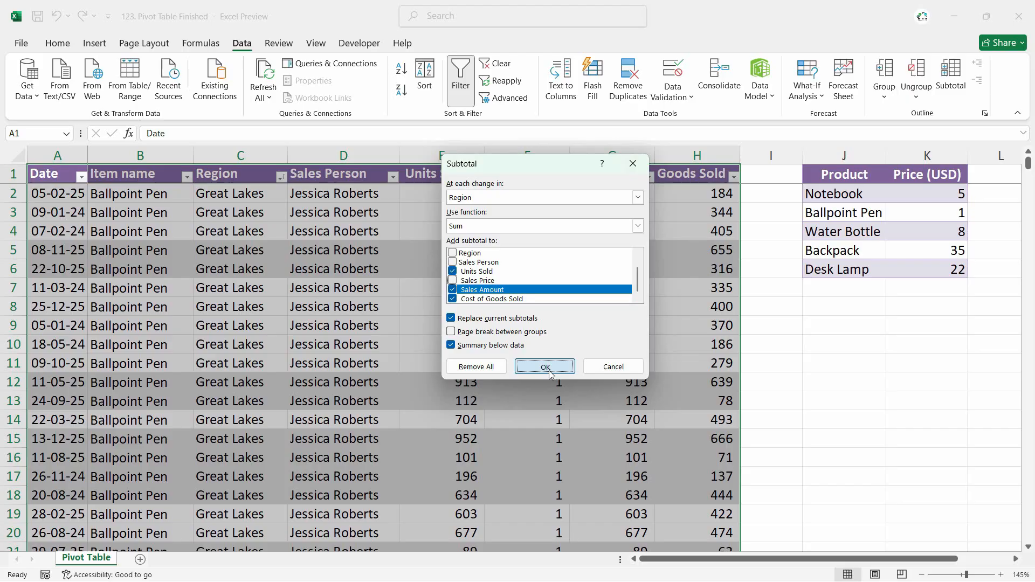
click(432, 327)
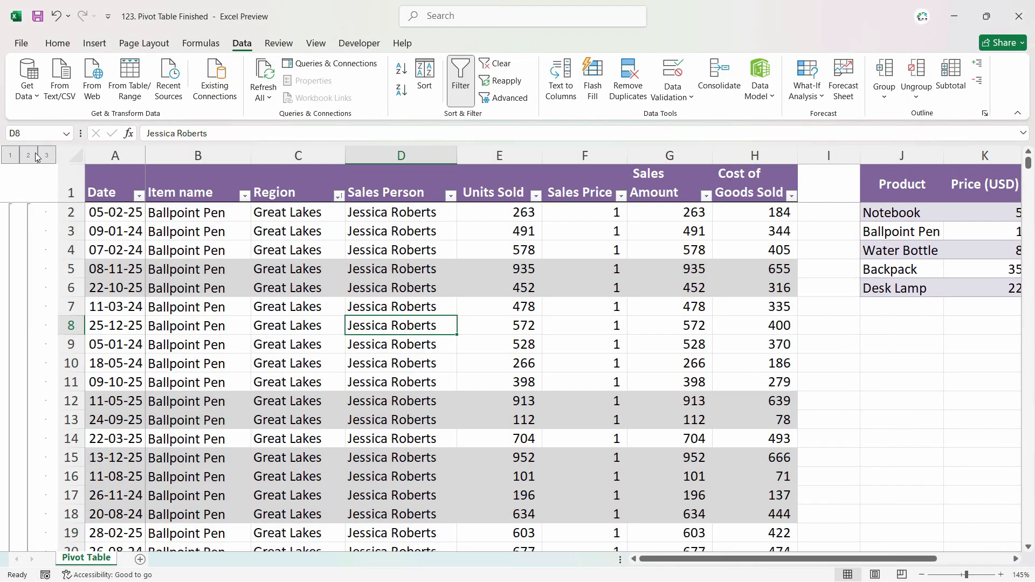
- Examine the Great Lakes subtotal row beneath that region's records
scroll(338, 257, down, 20)
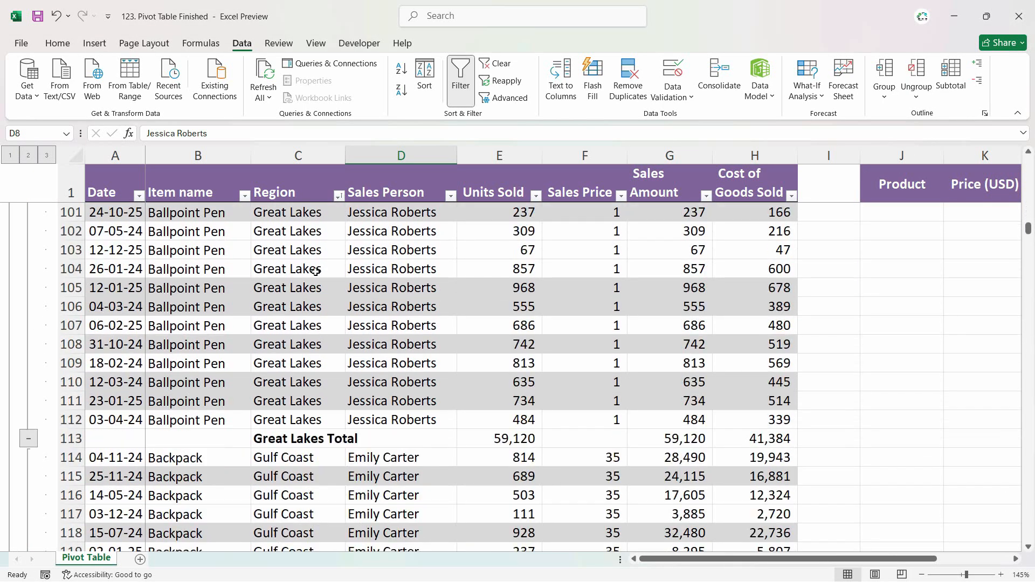
scroll(299, 251, up, 5)
drag(296, 269, 301, 306)
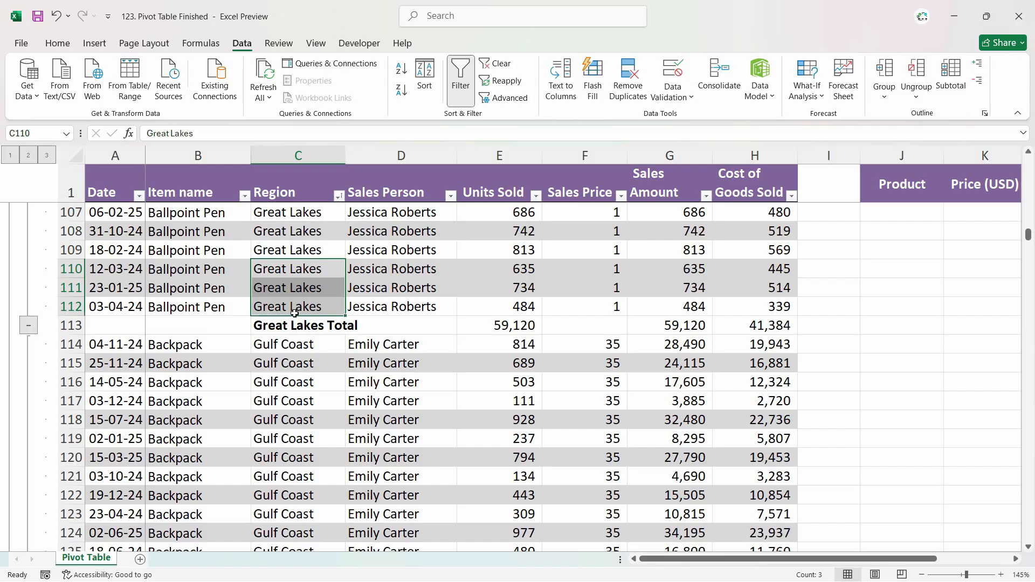
click(332, 330)
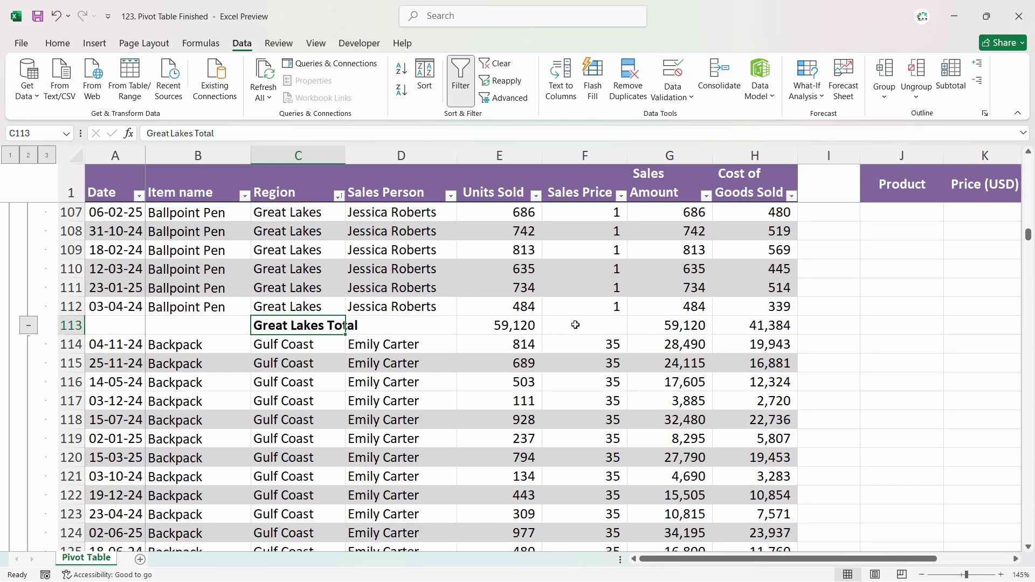
text(q)
key(Escape)
- Collapse the outline to the region totals, and further to the grand total alone
click(28, 159)
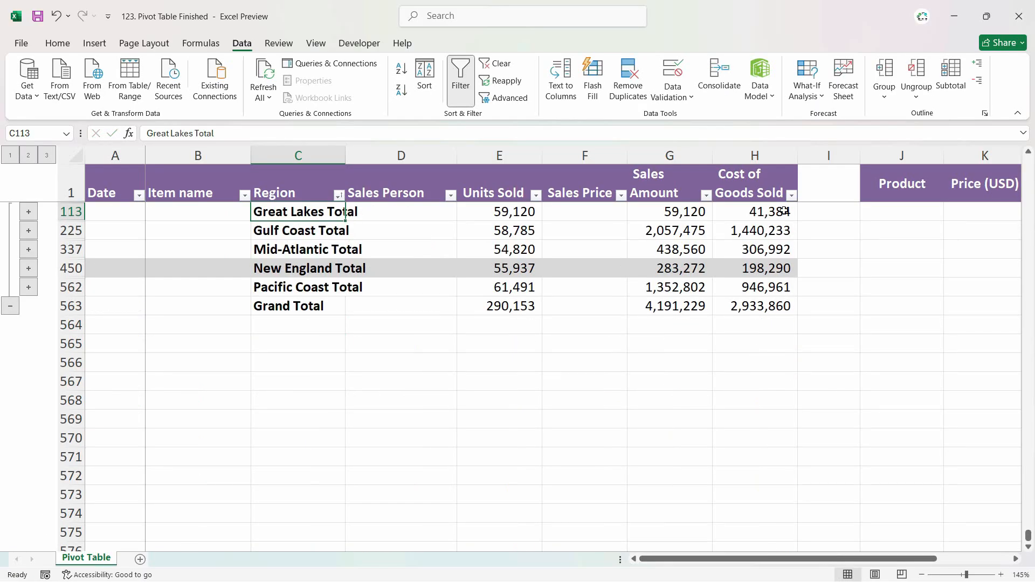
click(10, 156)
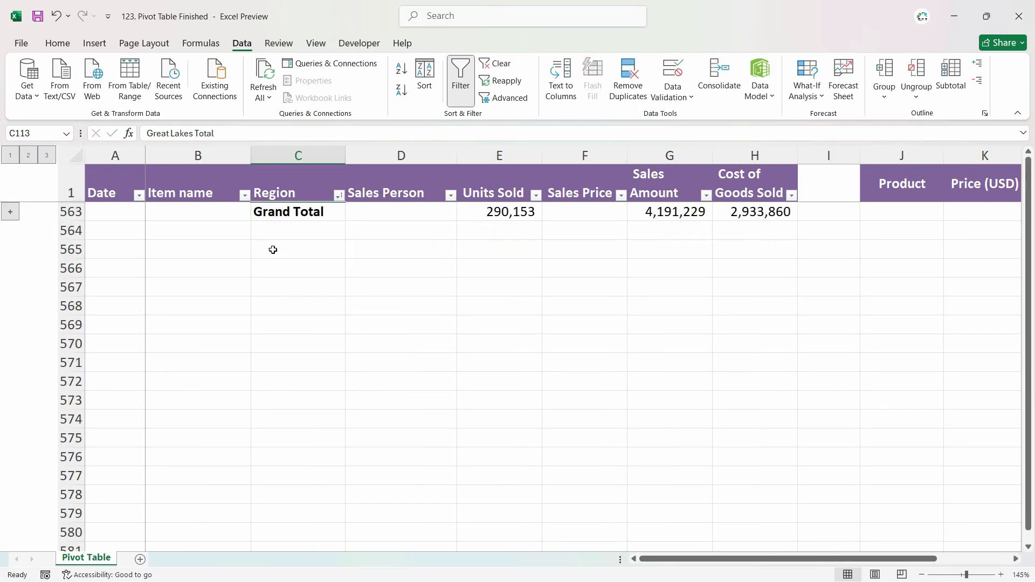
- Remove all the subtotals from the sales data
click(285, 216)
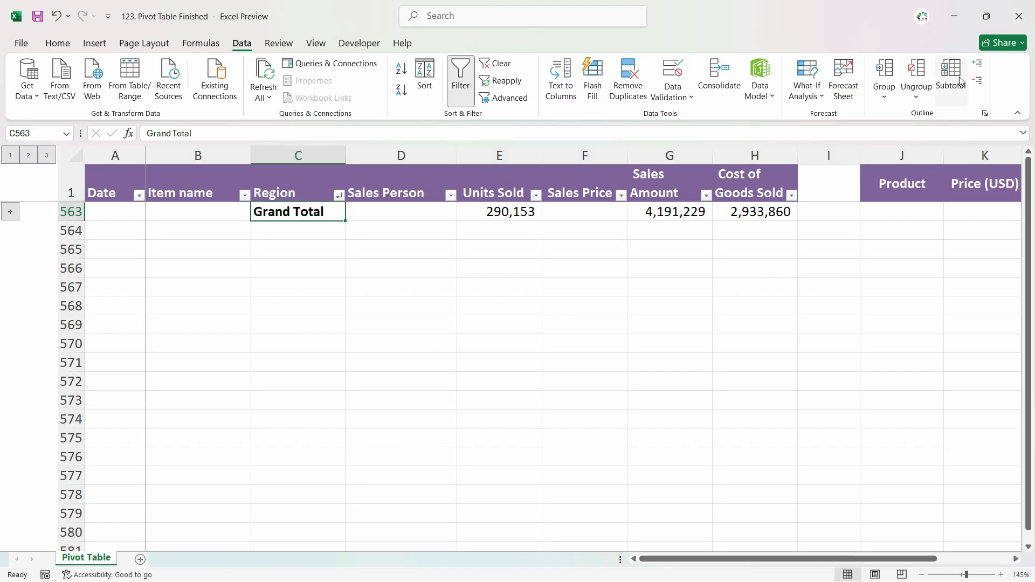
click(953, 93)
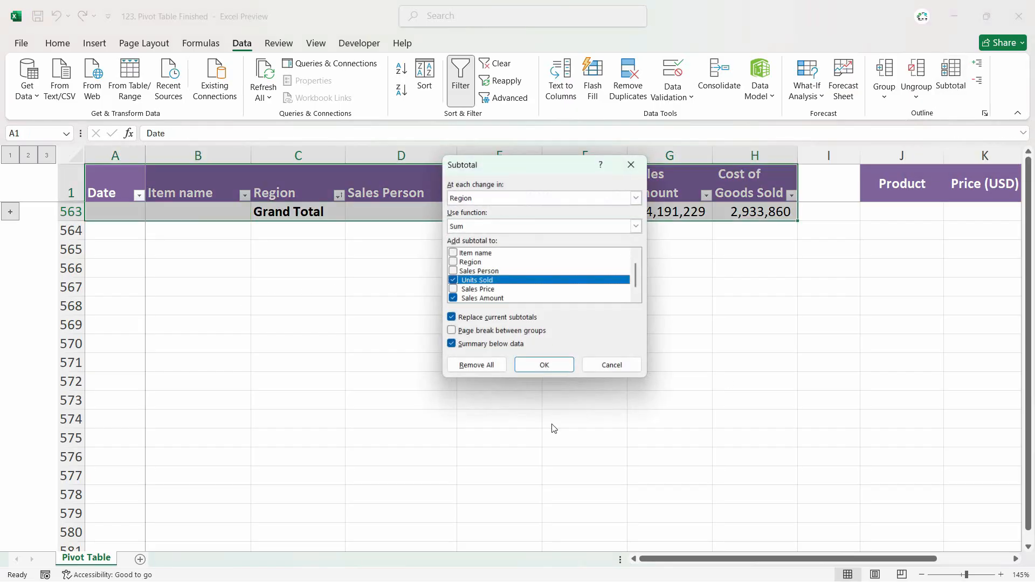
click(476, 365)
click(572, 383)
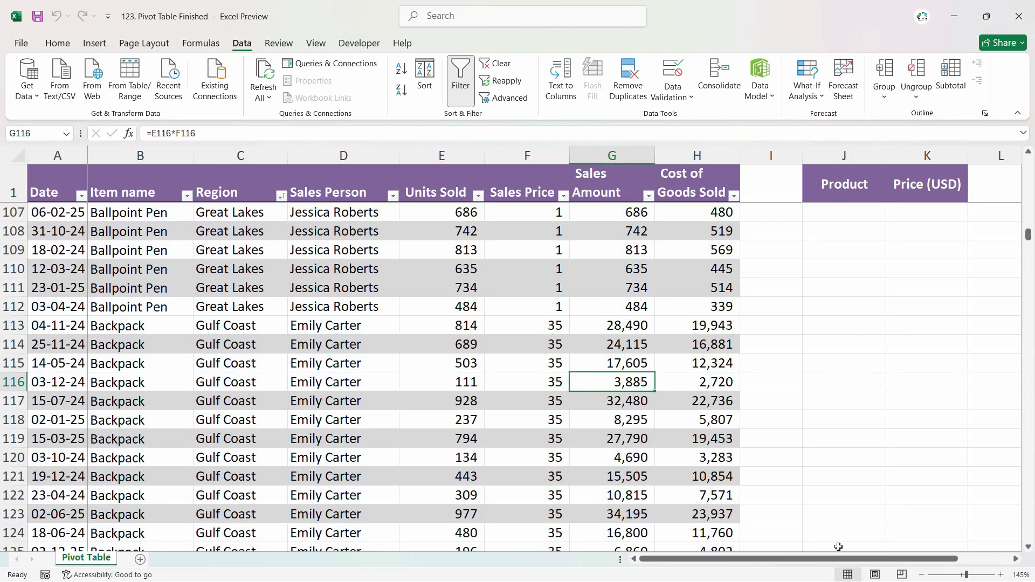
- Copy the Region column with its header, C1:C557, and paste it at J9 below the product price table
drag(838, 558, 889, 559)
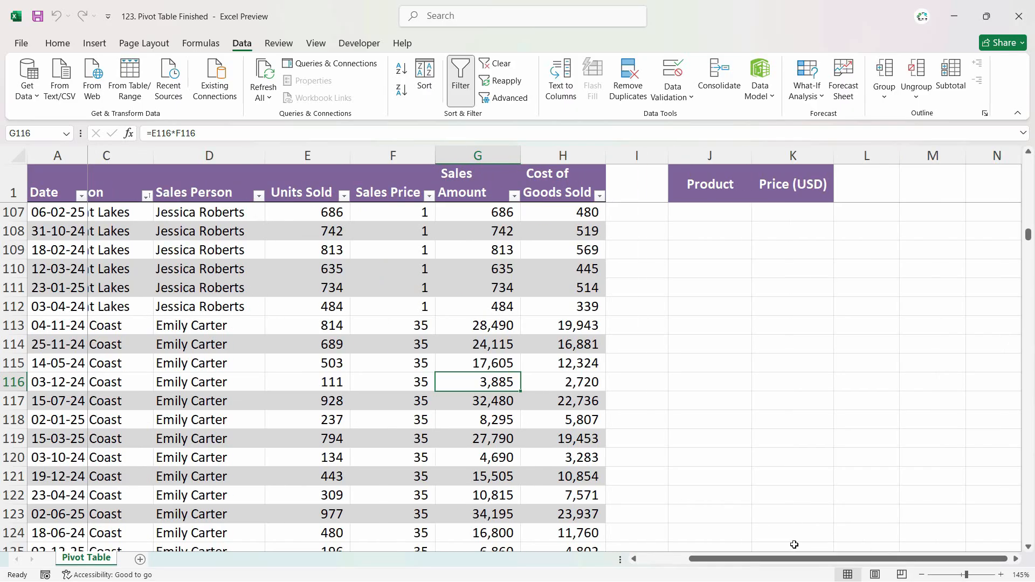
drag(795, 558, 744, 558)
click(240, 186)
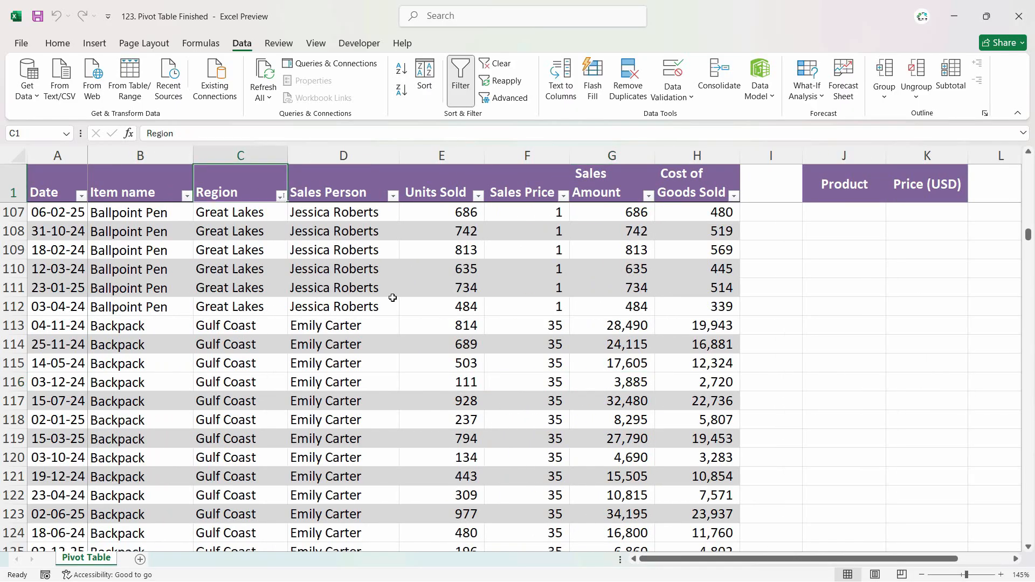
key(ctrl+shift+Down)
key(ctrl+c)
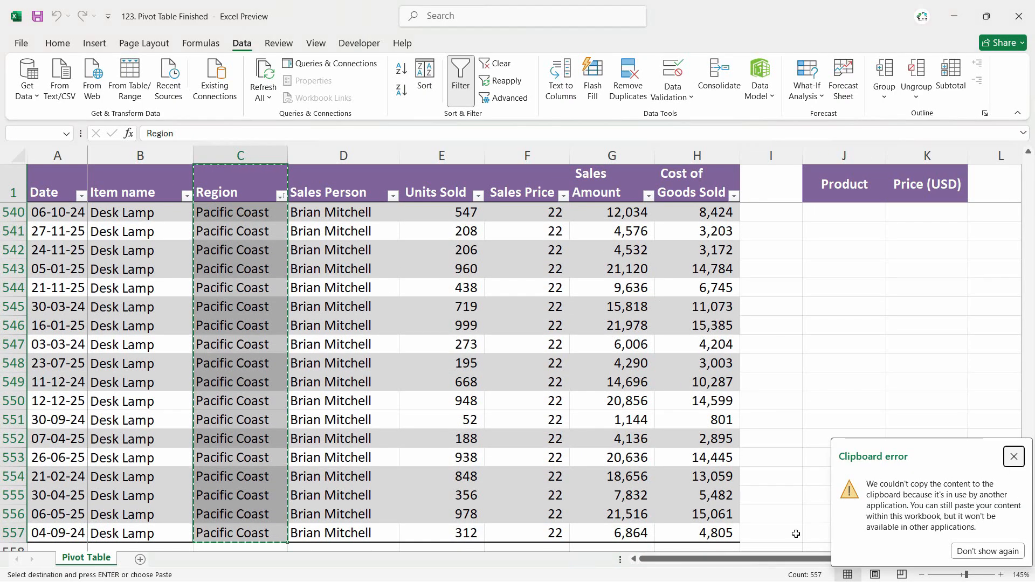
click(701, 348)
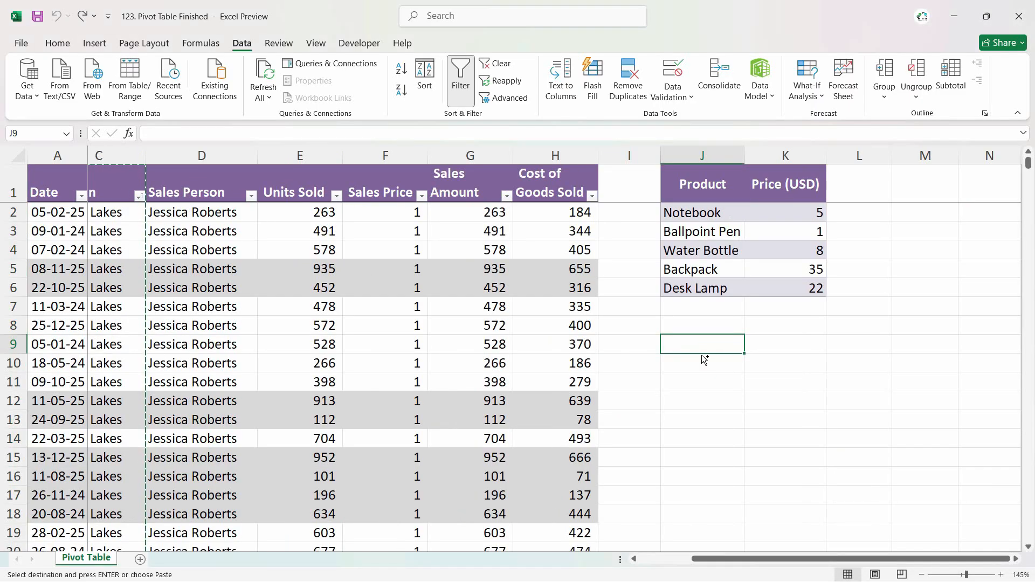
key(ctrl+v)
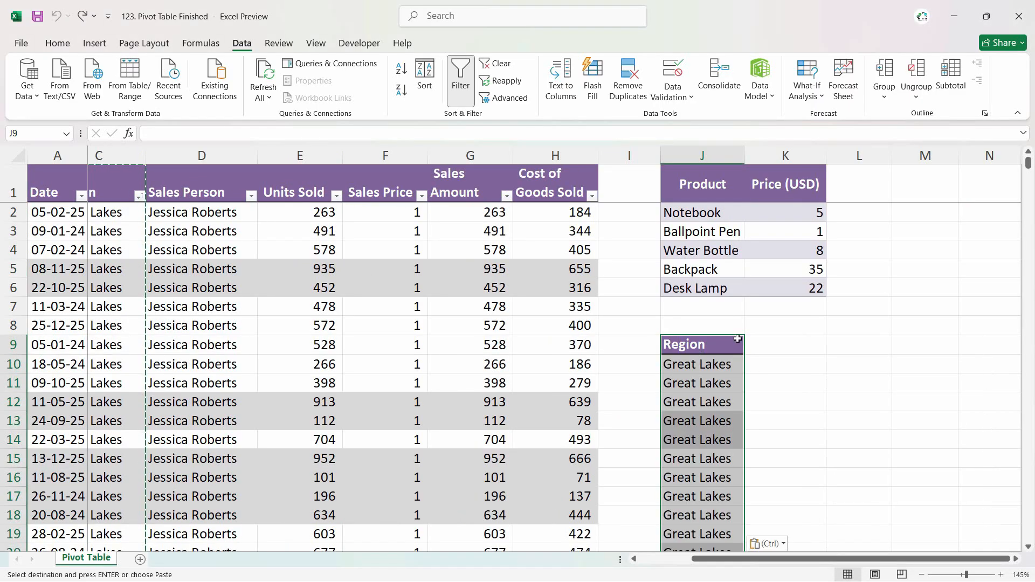
mouse_move(1028, 163)
mouse_down()
mouse_move(1033, 231)
mouse_move(1028, 164)
mouse_up()
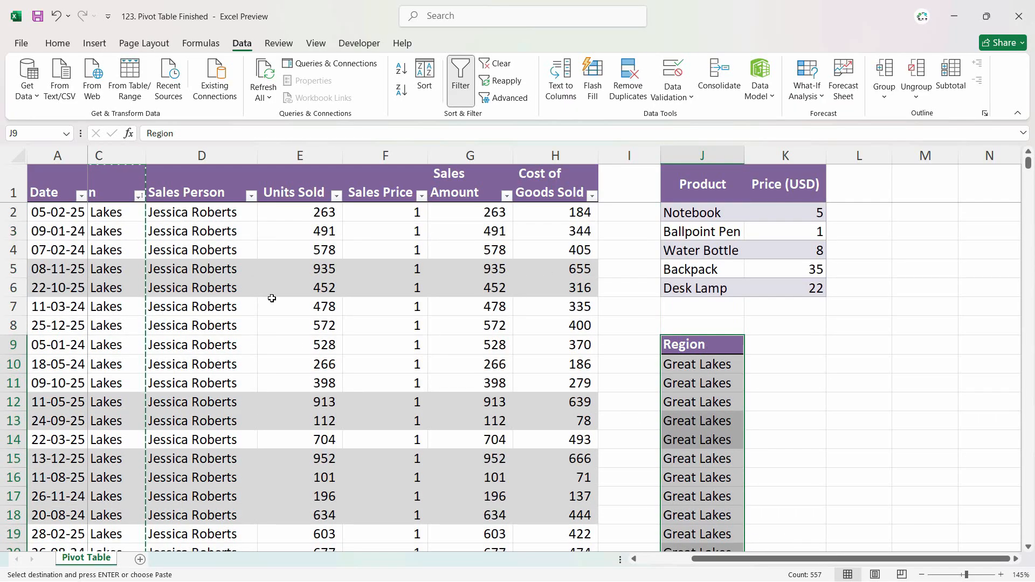
- Remove duplicates from the pasted Region list, treating its first row as a header
click(628, 78)
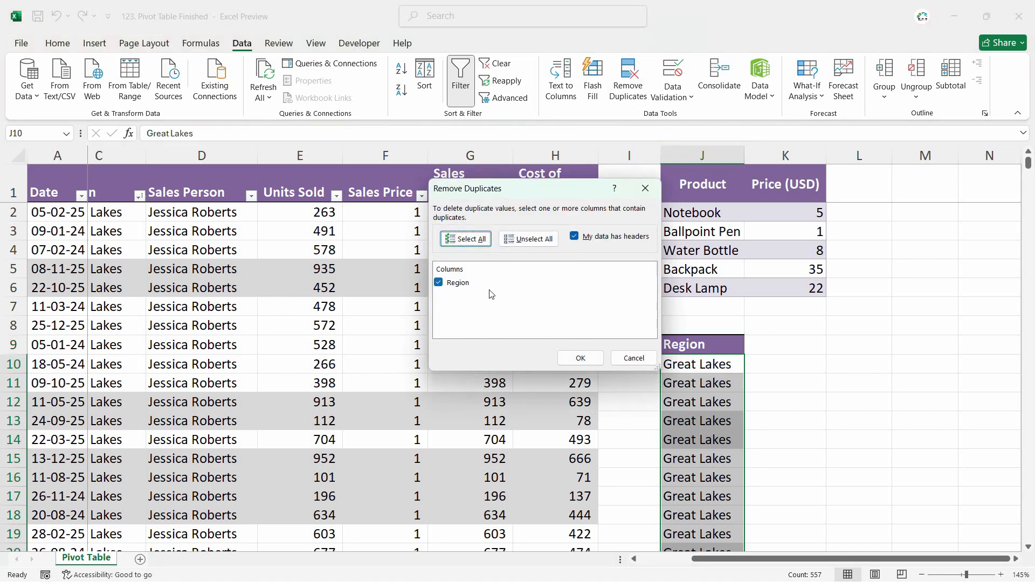
drag(517, 191, 384, 244)
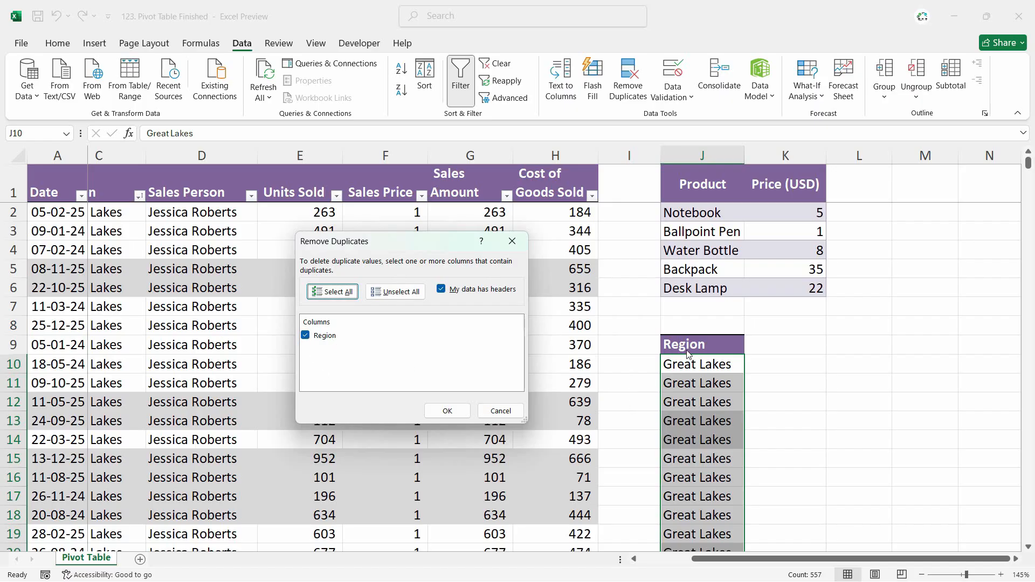
click(455, 412)
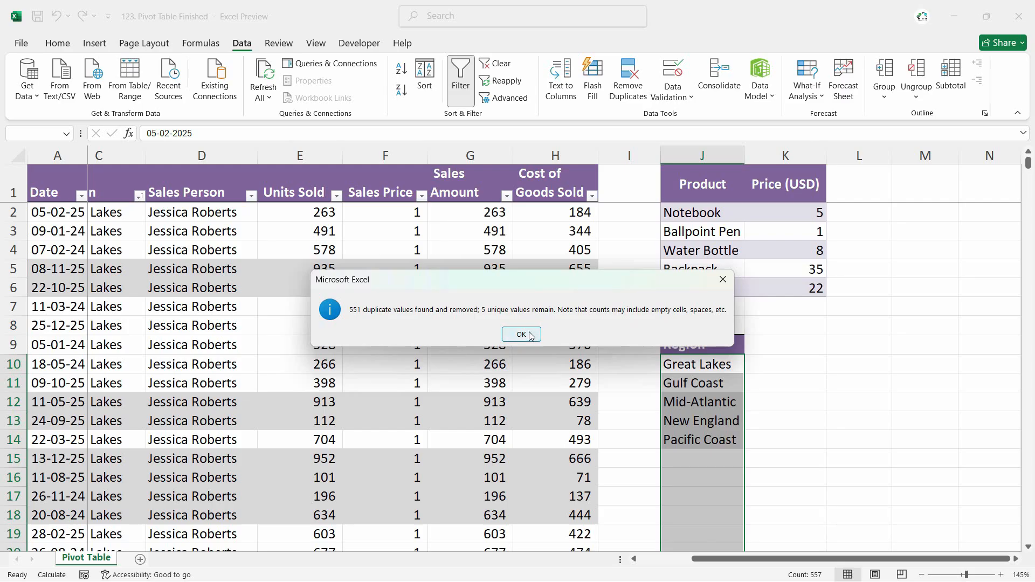
click(525, 333)
click(736, 366)
- Enter the headers "Sales amount" in K9 and "cost of Goods Sold" in L9, and widen column K slightly
click(787, 347)
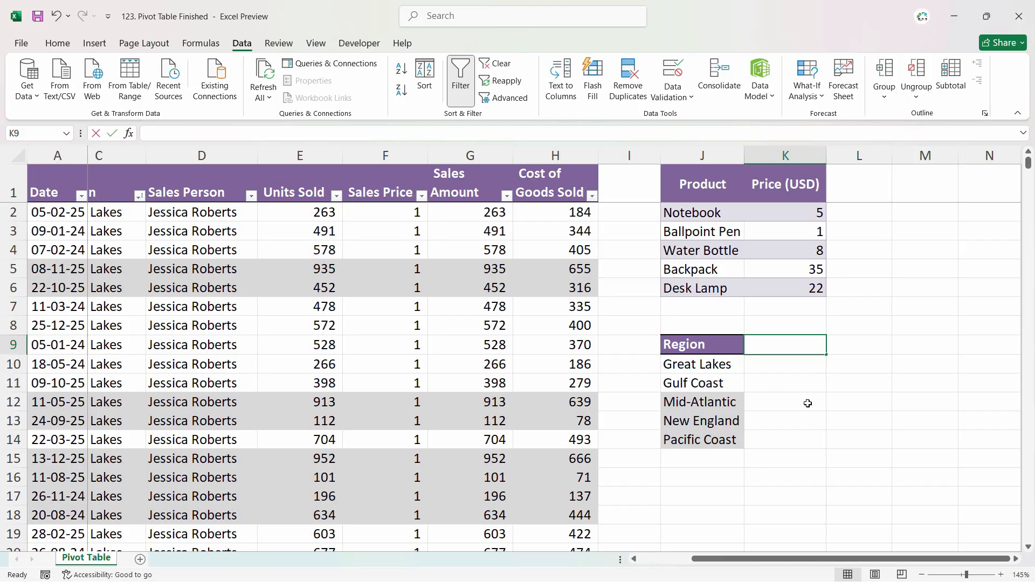
text(Sale)
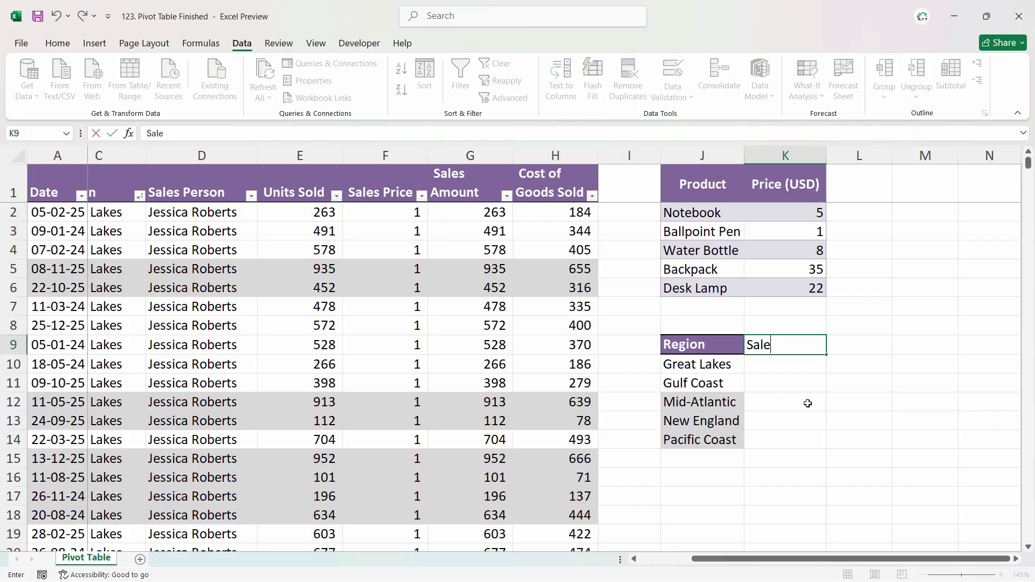
text(s amount)
key(Tab)
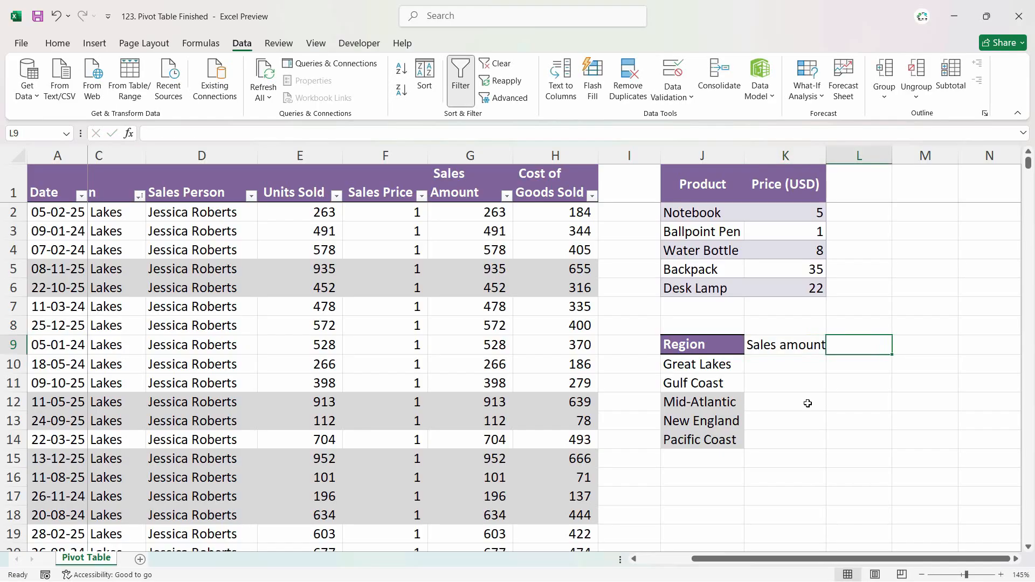
text(cost of)
text( Goods S)
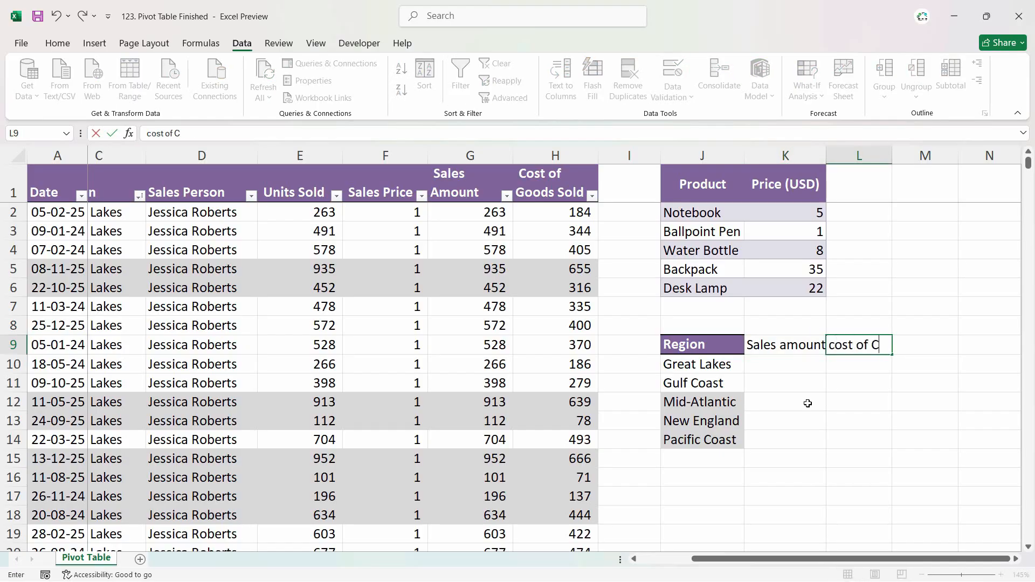
text(old)
key(Return)
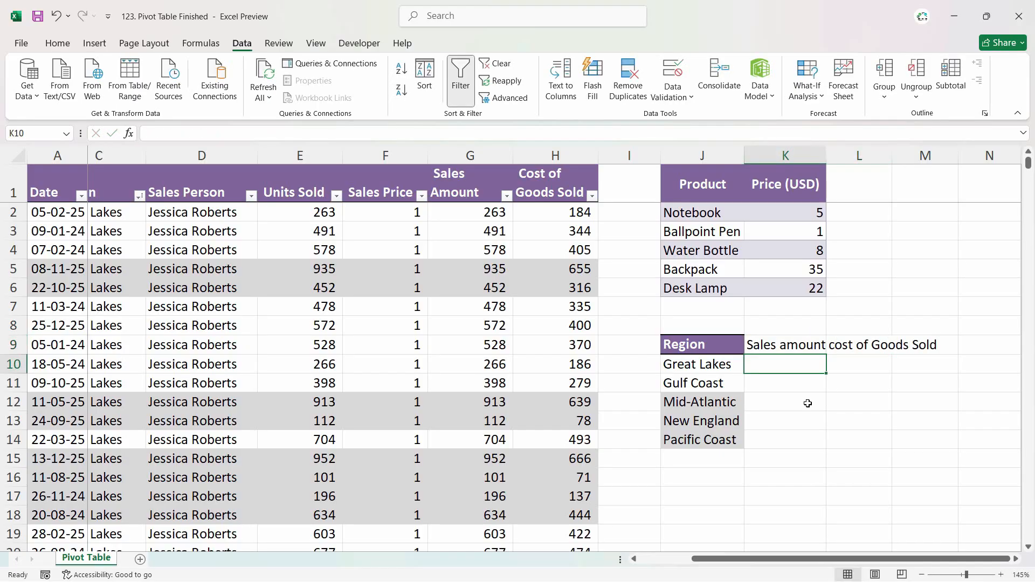
drag(824, 157, 827, 157)
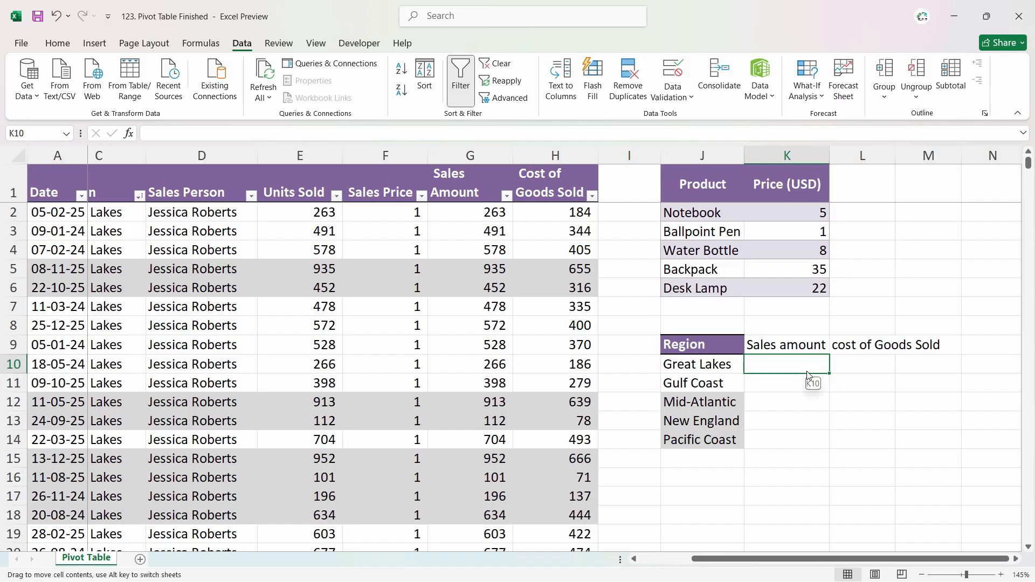
- Total sales per region with =SUMIF(C:C,J:J,G:G) in K10 and fill the formula down to K14
text(=SUMIF()
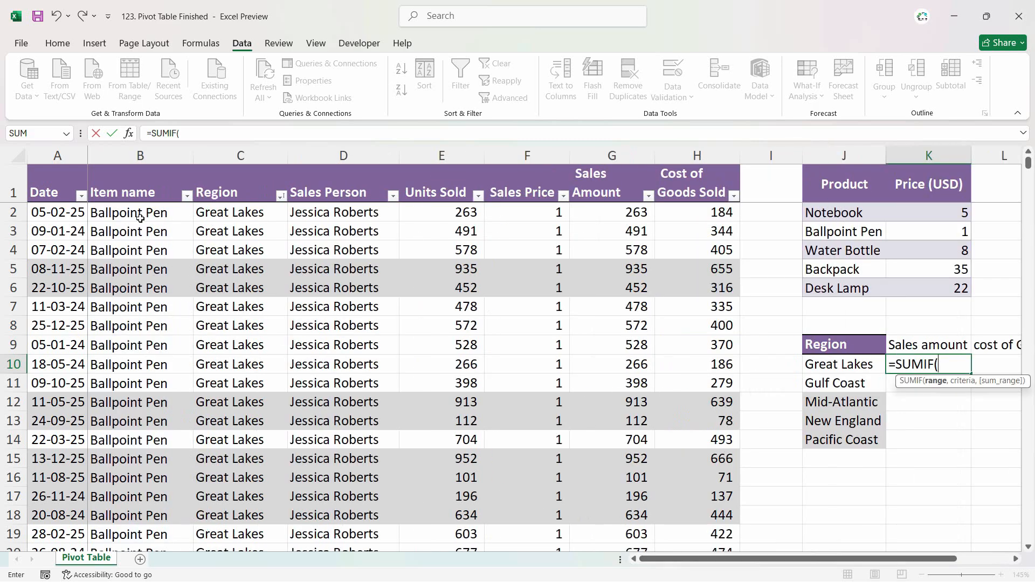
click(238, 155)
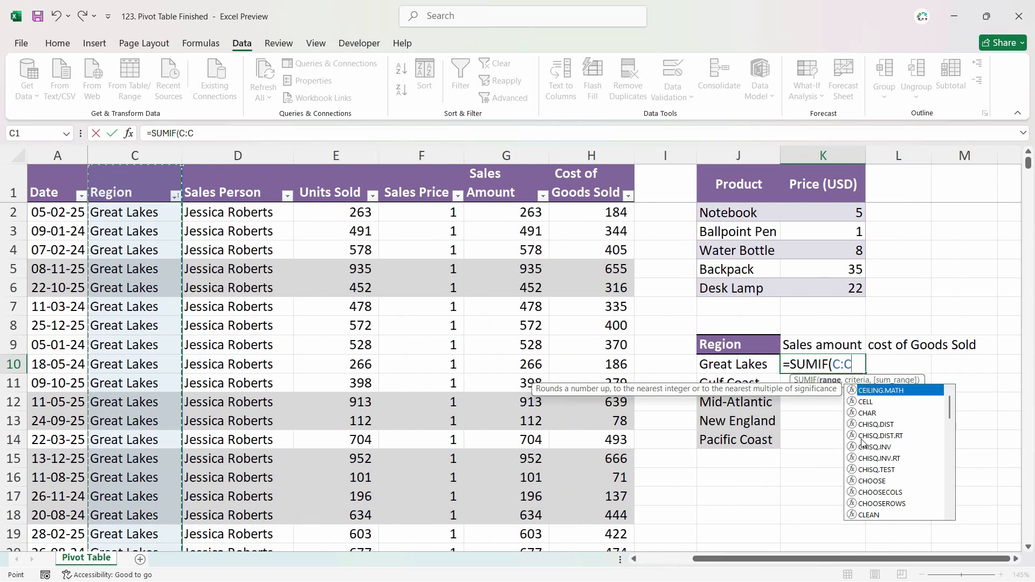
text(,)
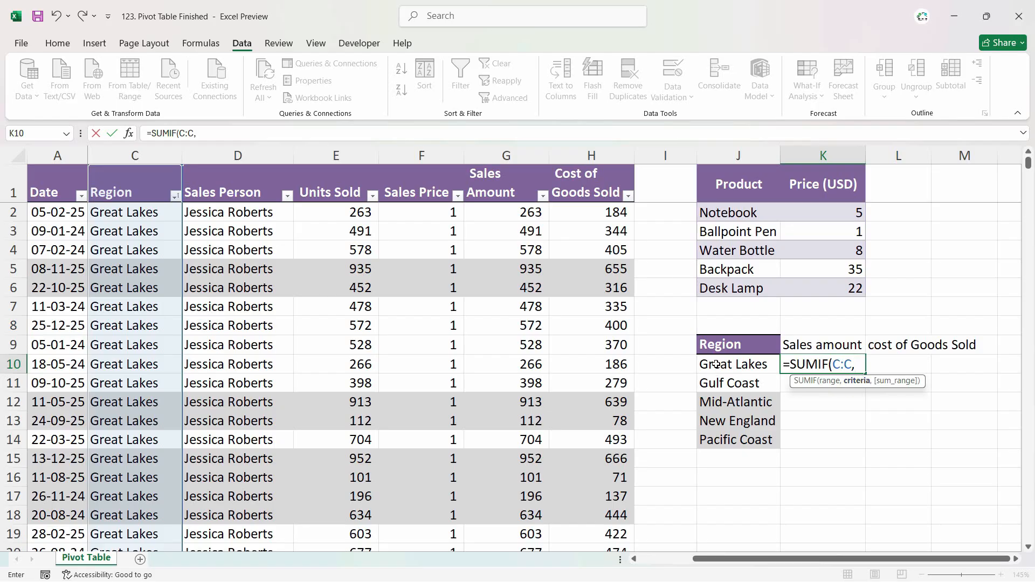
text(,)
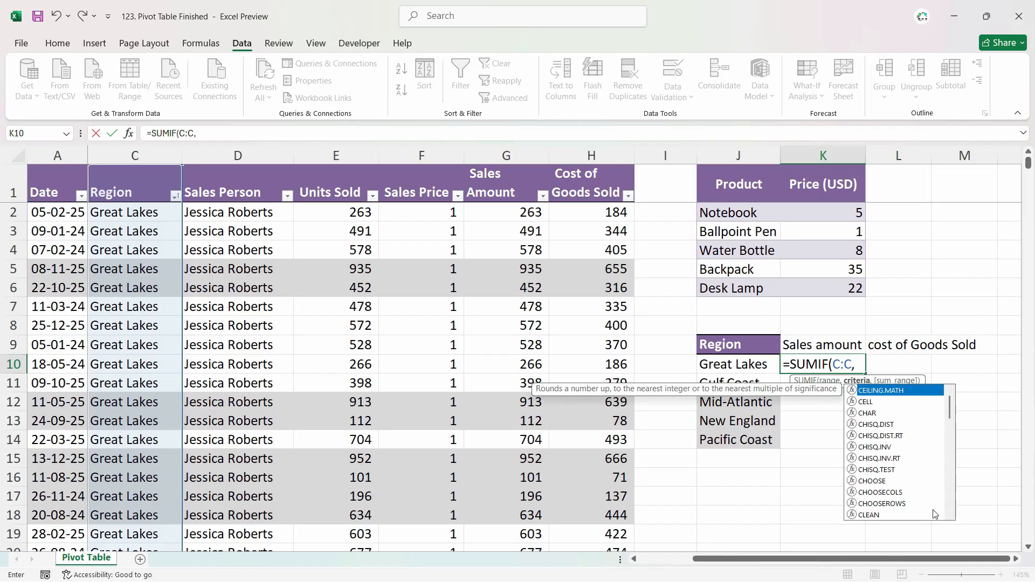
click(755, 367)
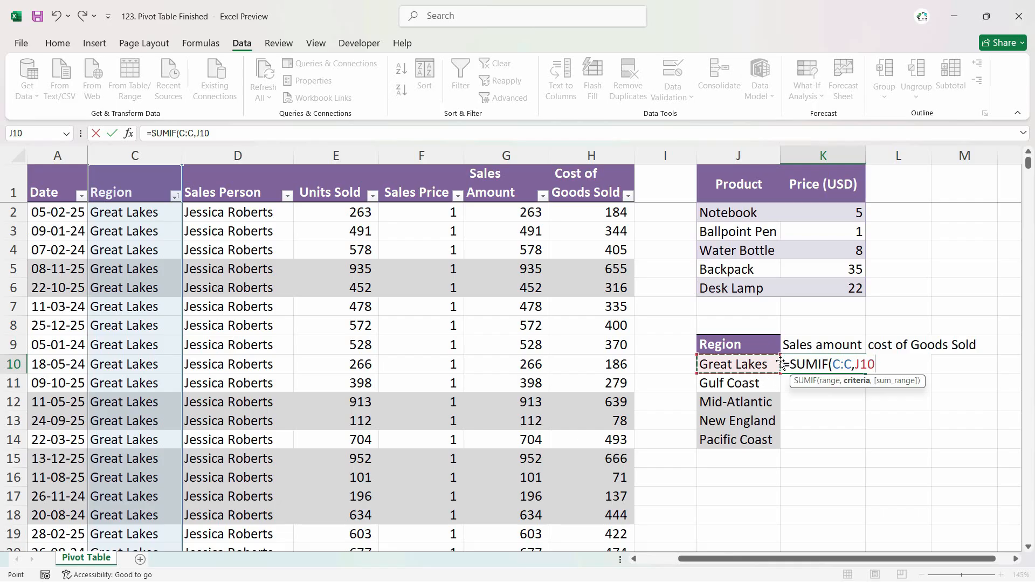
click(746, 161)
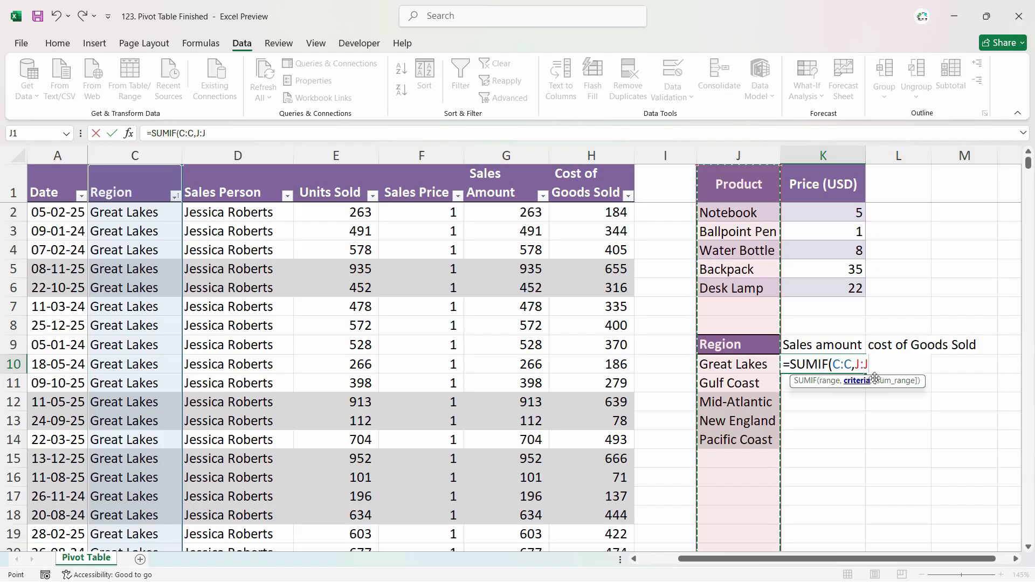
text(,)
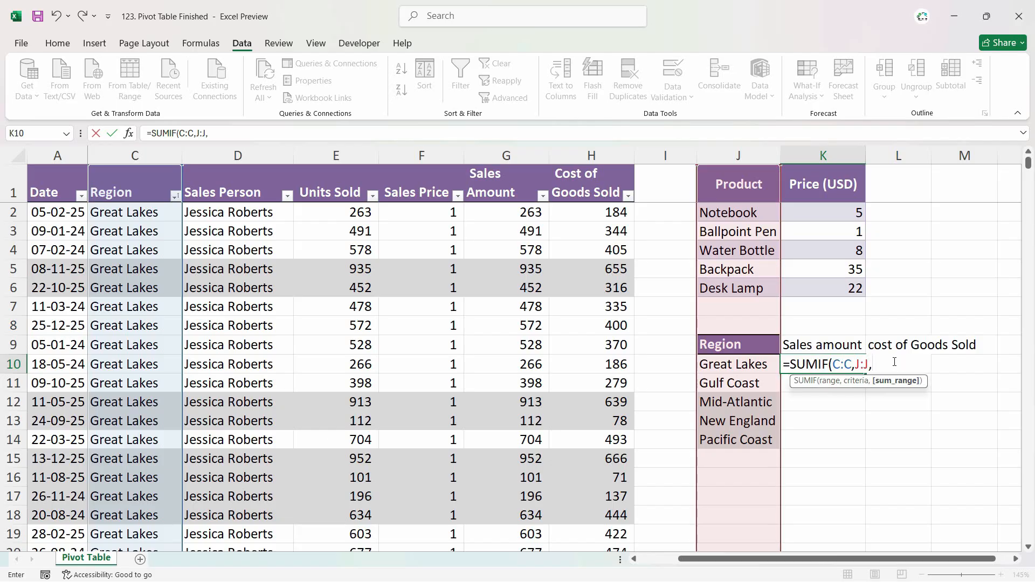
click(496, 155)
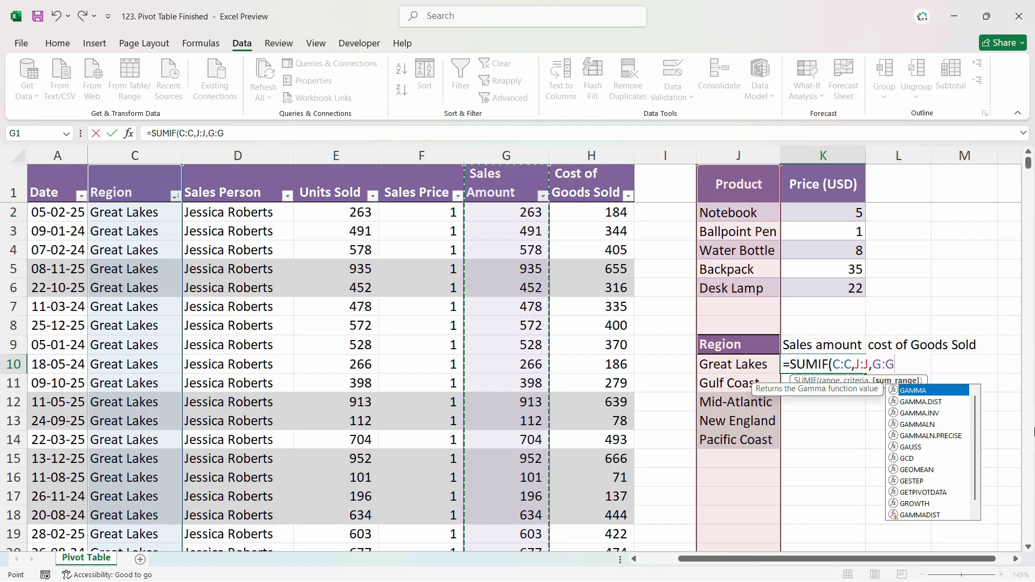
key(Return)
click(862, 368)
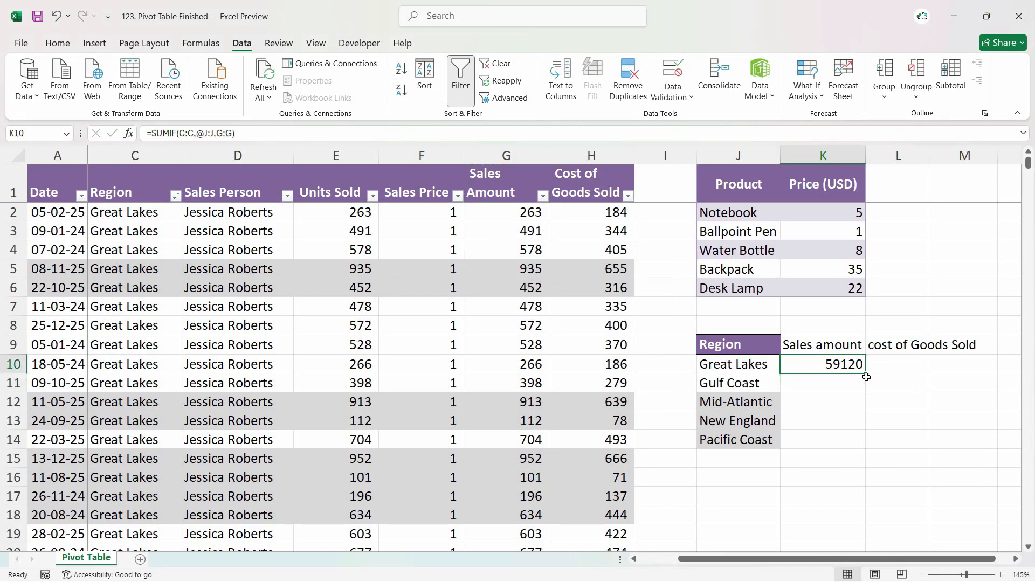
double_click(861, 365)
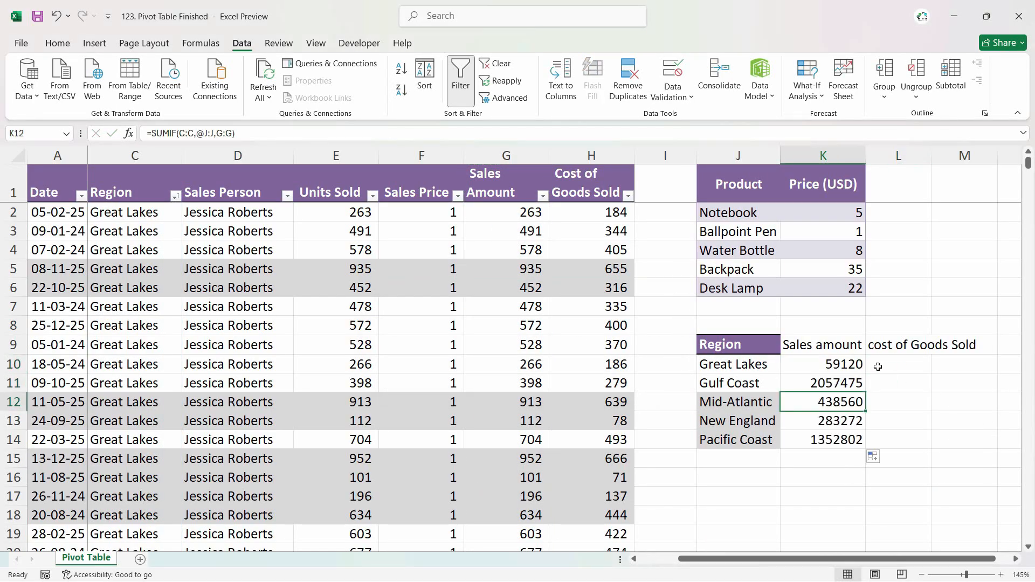
- Make the range and criteria columns absolute in K10's formula, giving =SUMIF($C:$C,@$J:$J,G:G)
click(855, 369)
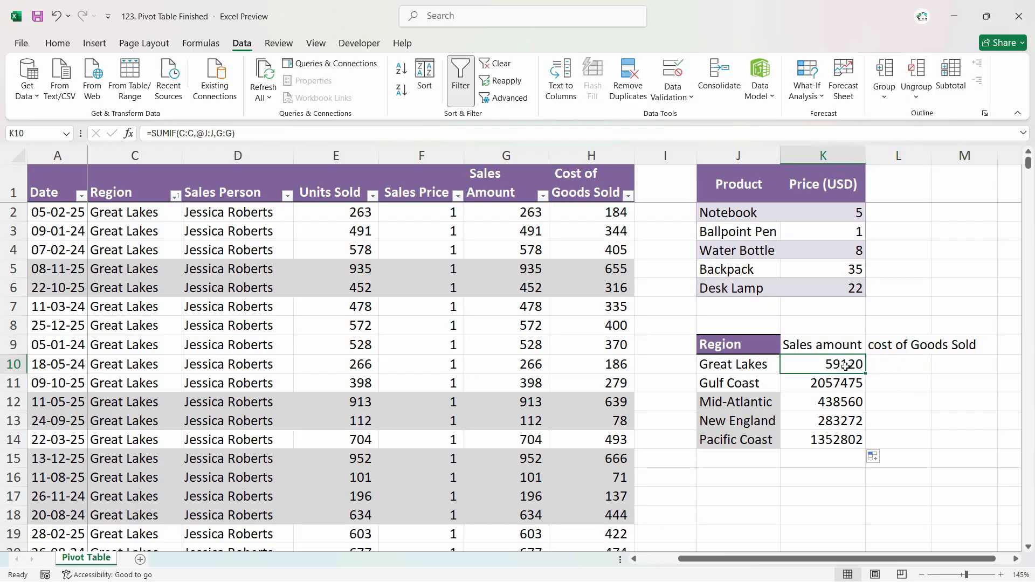
double_click(838, 369)
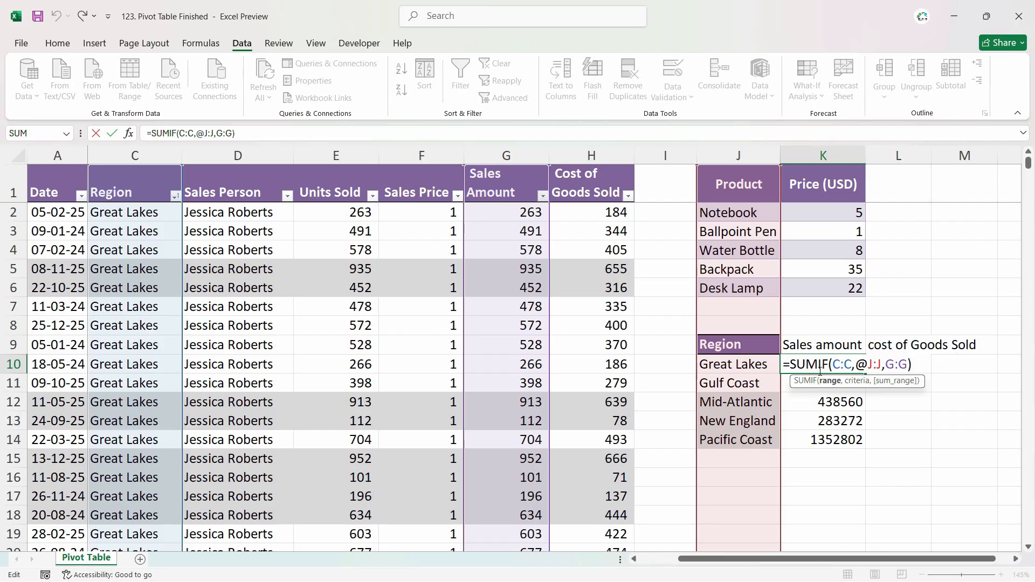
drag(851, 367, 834, 364)
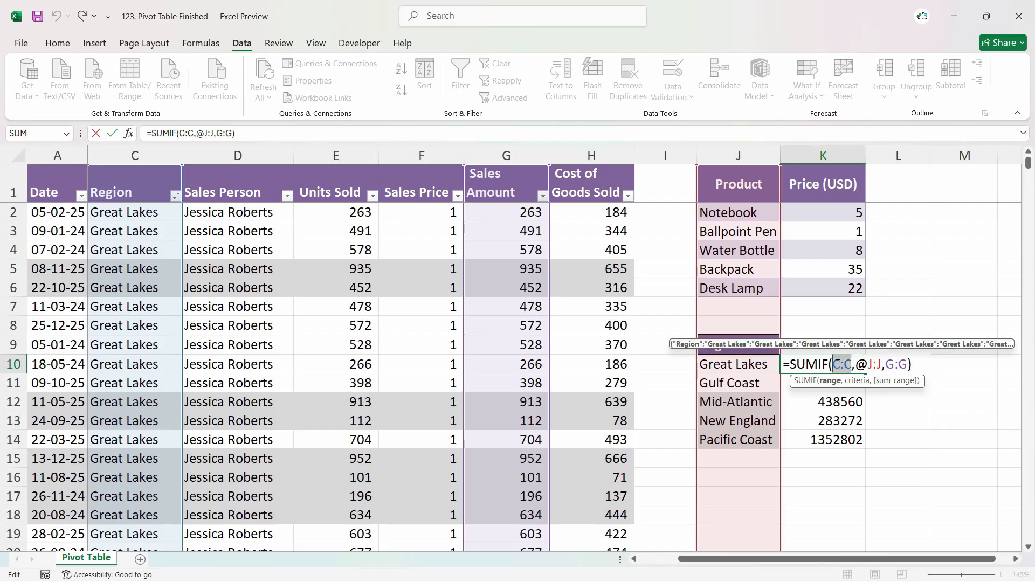
key(F3)
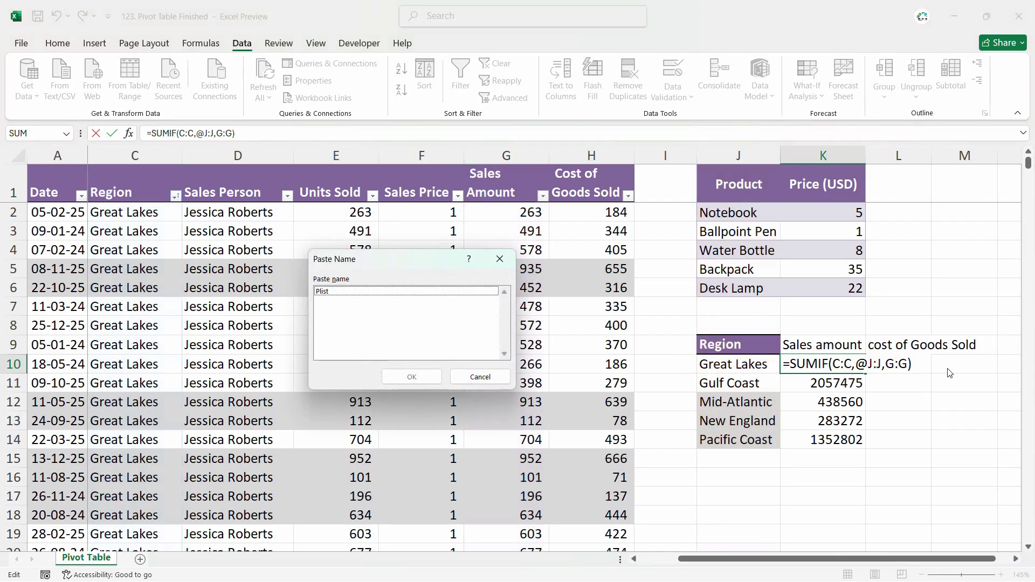
key(Escape)
key(F4)
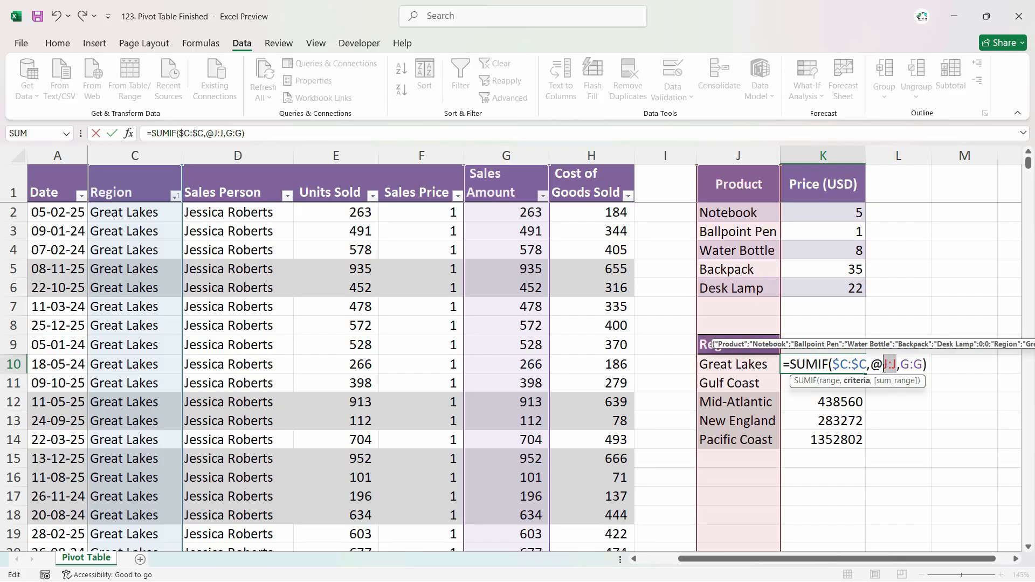
key(F4)
click(937, 366)
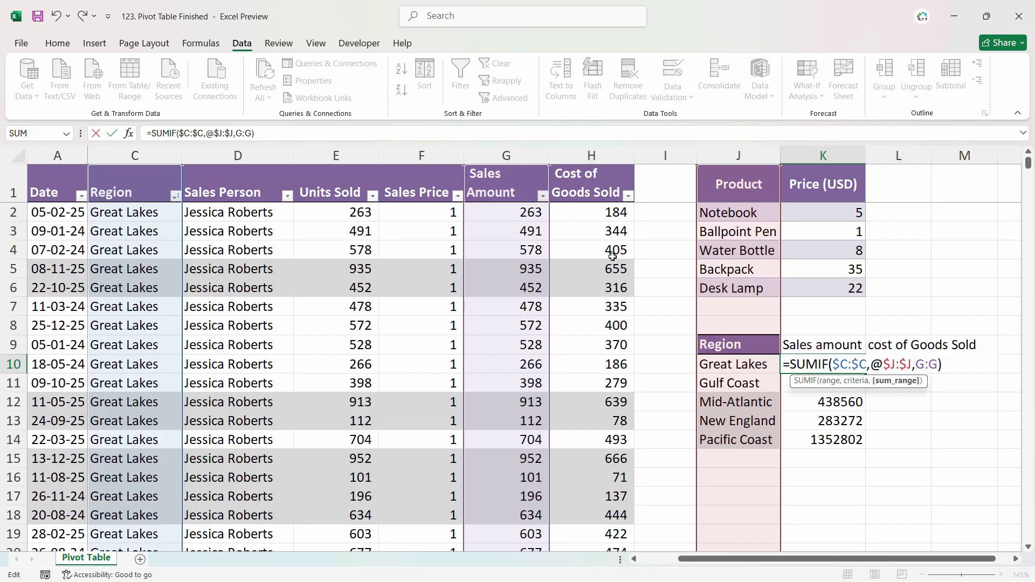
key(Return)
click(820, 365)
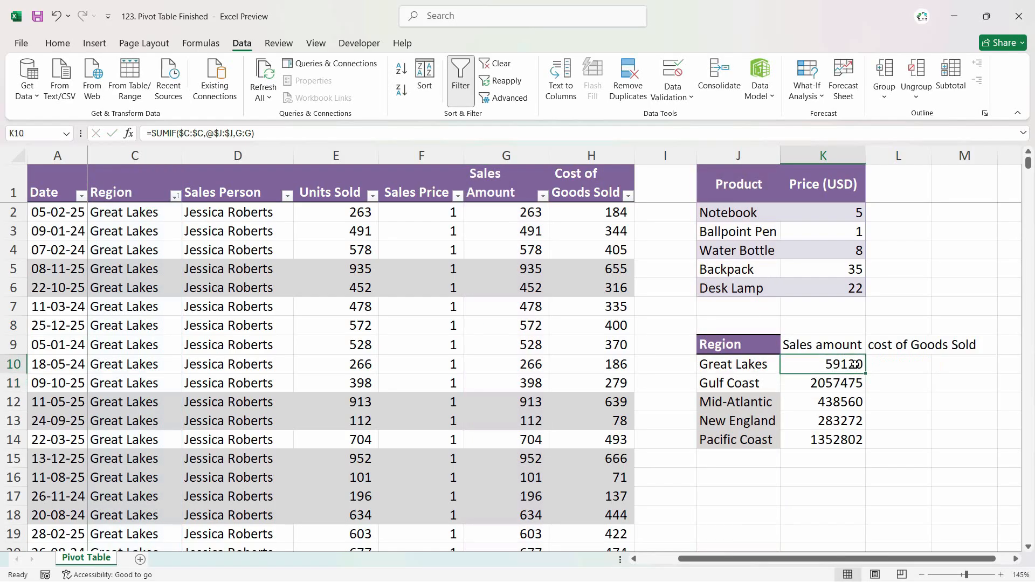
- Copy K10's SUMIF formula across to L10, giving =SUMIF($C:$C,@$J:$J,H:H), and fill it down to L14
drag(865, 373, 933, 374)
double_click(917, 365)
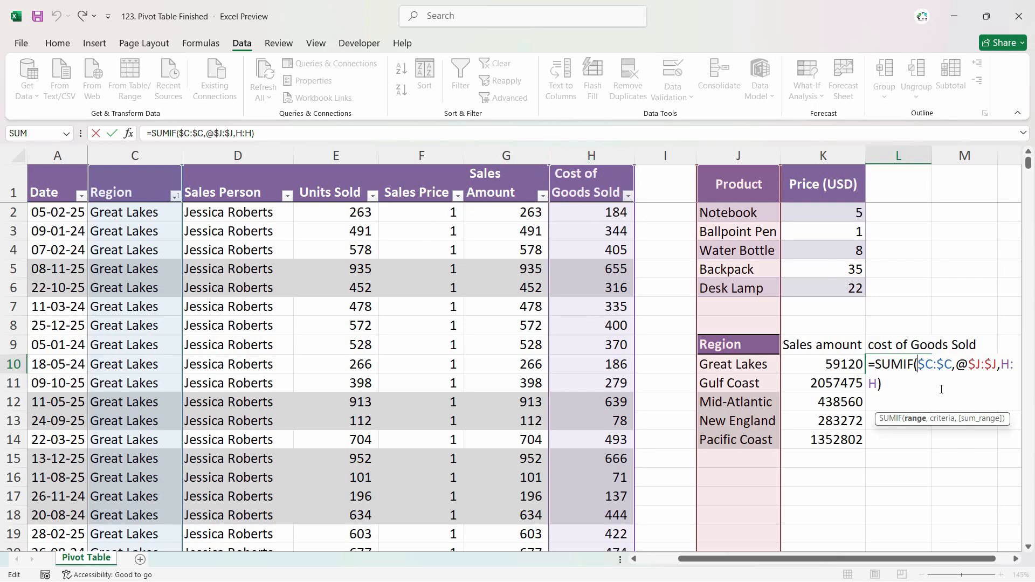
key(Return)
click(924, 374)
drag(930, 373, 902, 431)
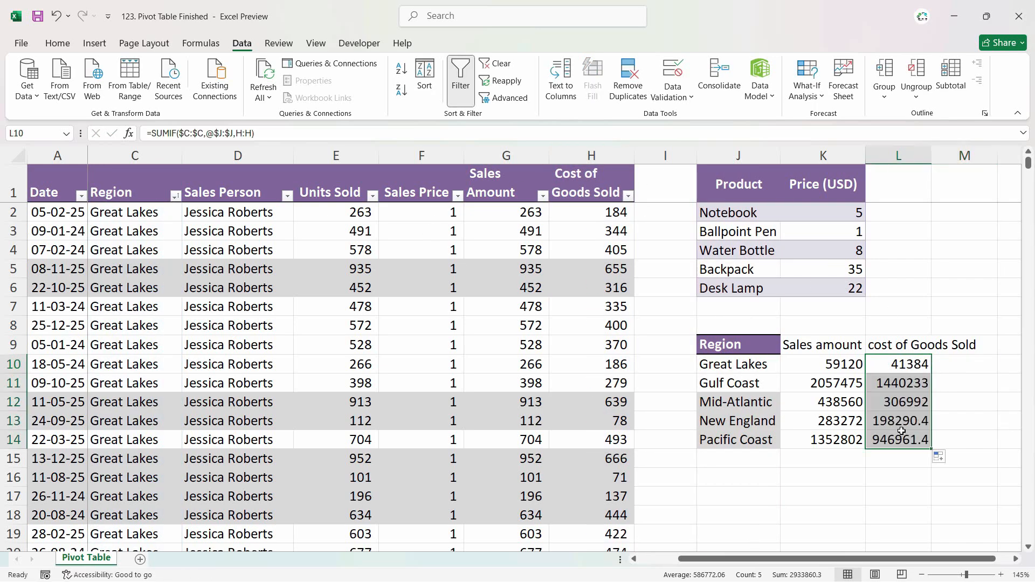
- Copy the formatting of the Region list J9:J14 onto the sales amount and cost columns K9:L14
drag(773, 353, 755, 442)
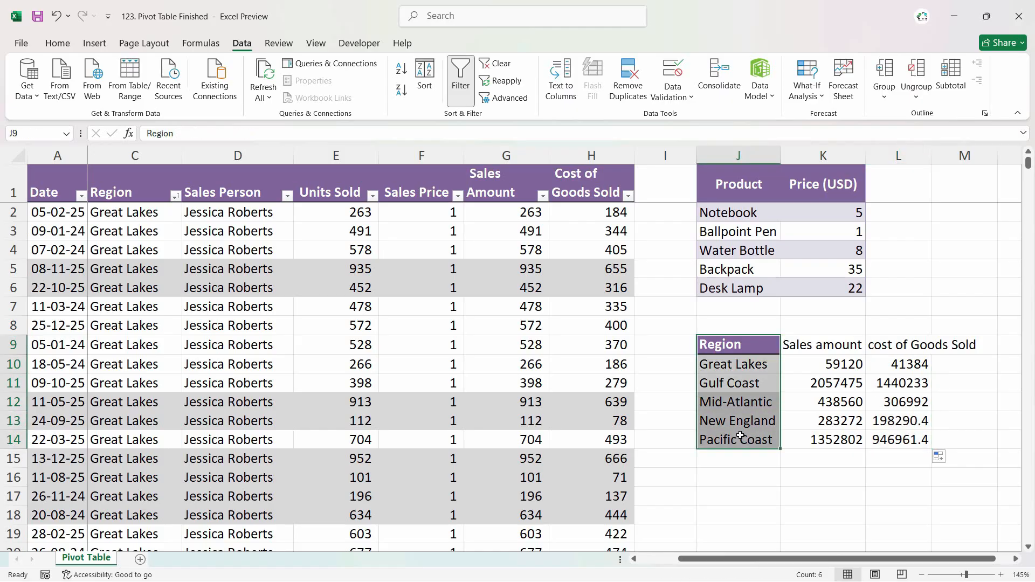
click(59, 44)
click(51, 97)
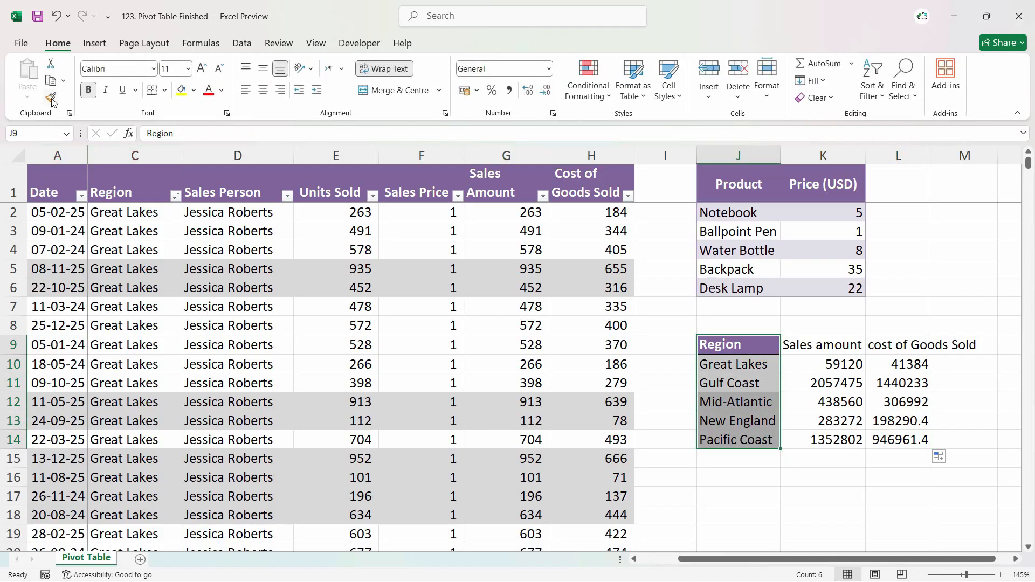
mouse_move(794, 347)
mouse_down()
mouse_move(938, 448)
mouse_move(911, 439)
mouse_up()
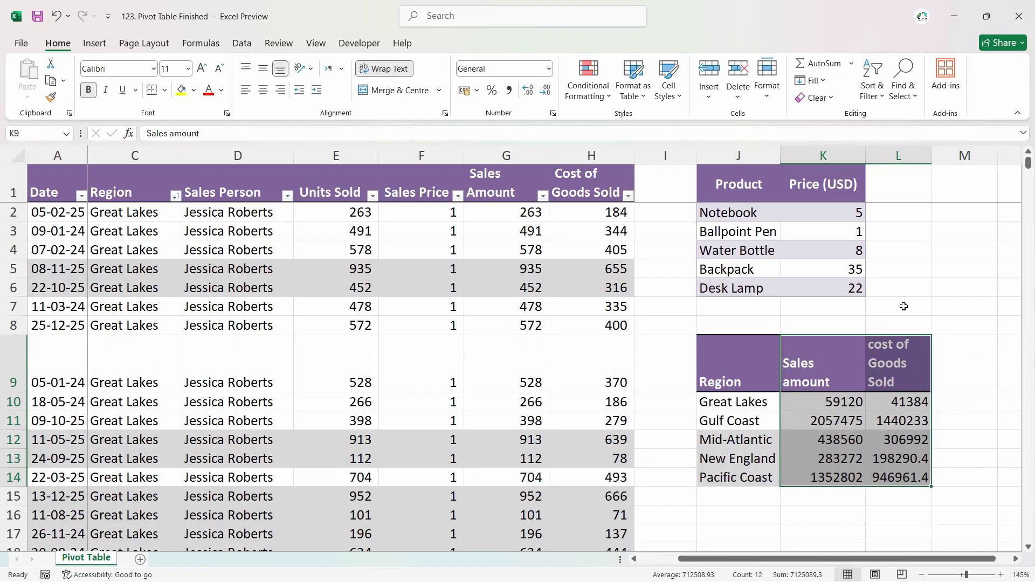
click(859, 415)
scroll(863, 410, down, 3)
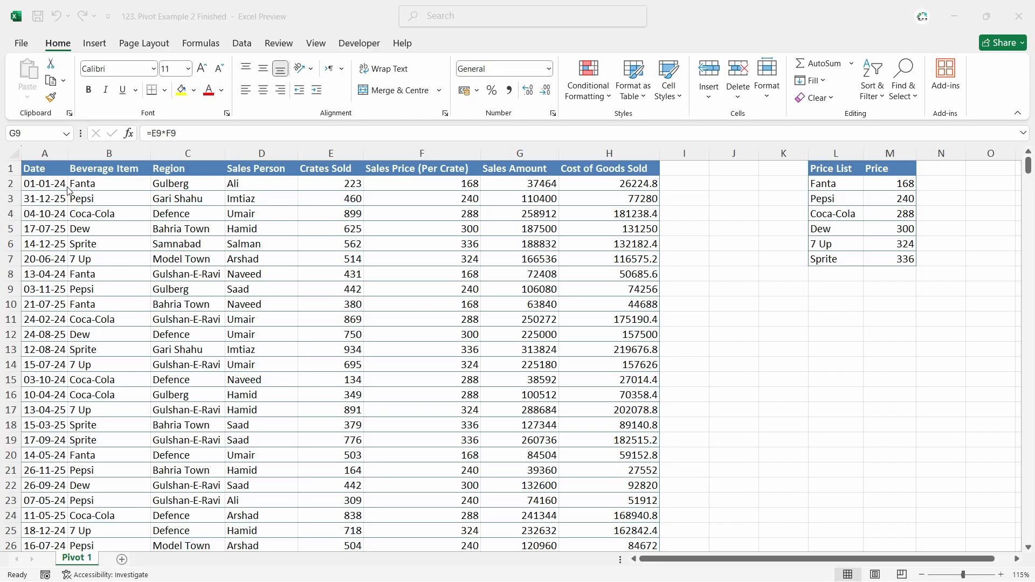
- Look over the beverage sales table and price list in the "123. Pivot Example 2 Finished" workbook
click(176, 25)
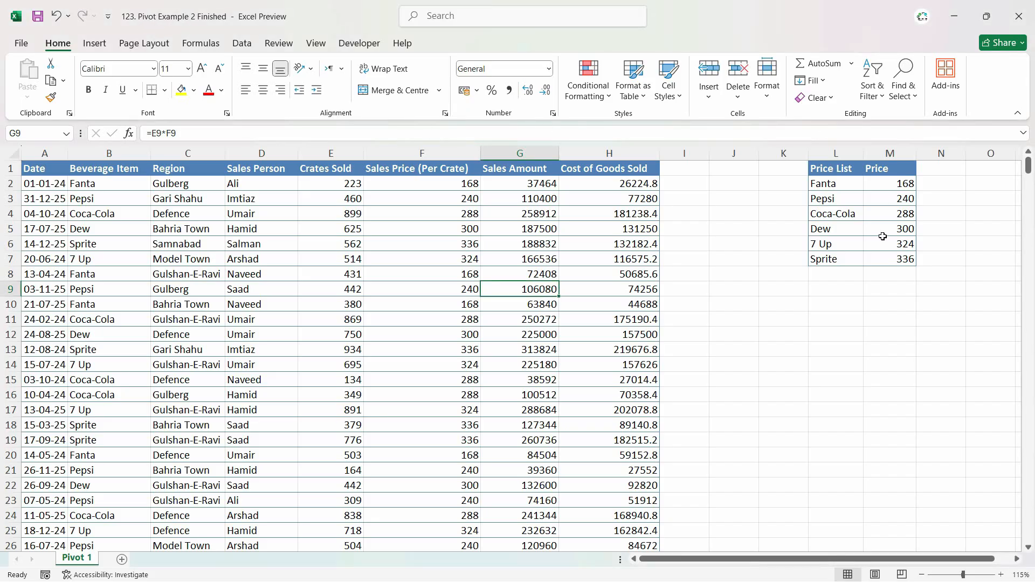
click(836, 334)
drag(814, 559, 832, 558)
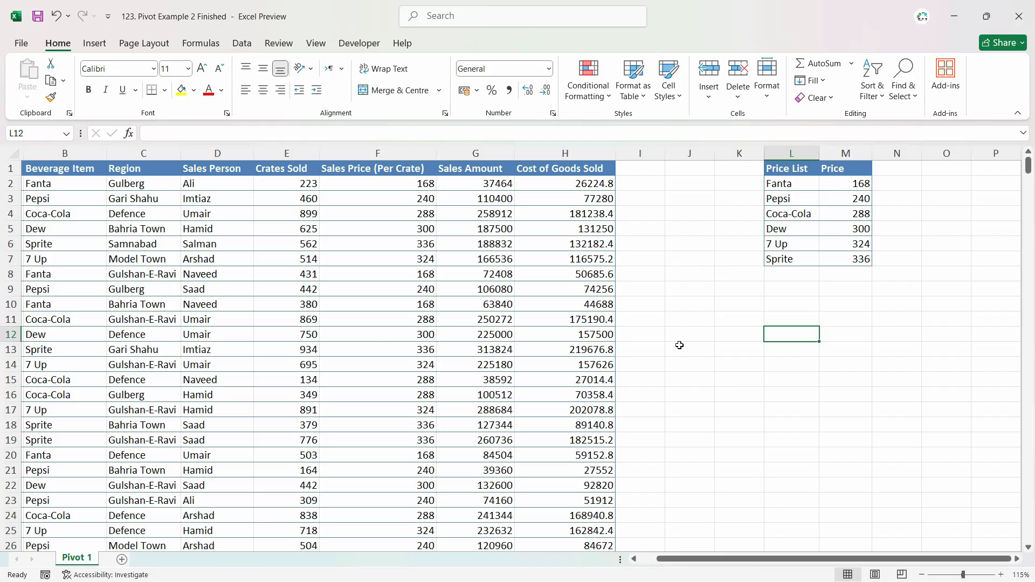
click(740, 312)
click(768, 307)
scroll(604, 439, left, 1)
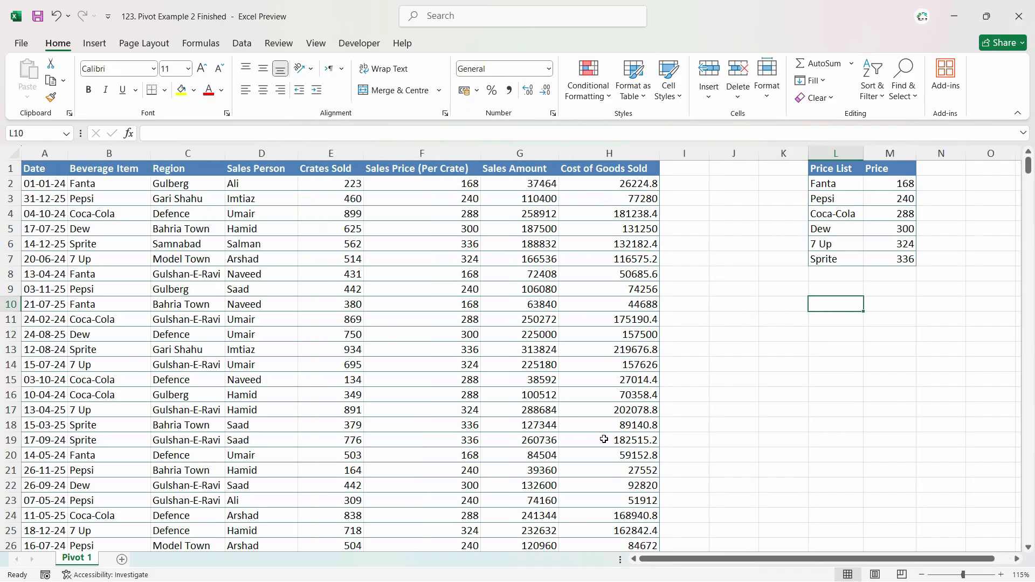
- Copy the whole Region column with its header, starting at C1, and paste it at K10
click(187, 169)
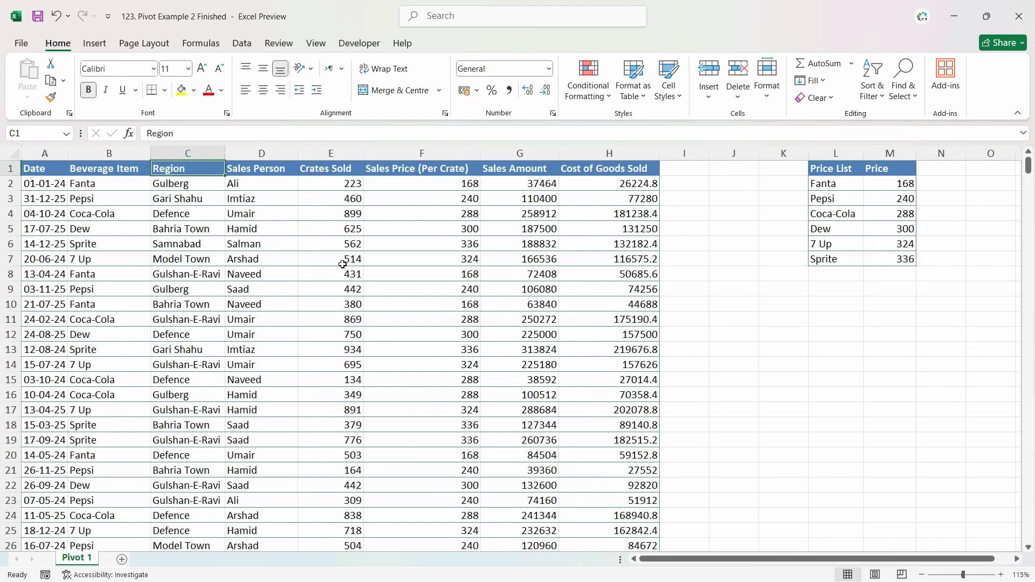
key(ctrl+shift+Down)
key(ctrl+c)
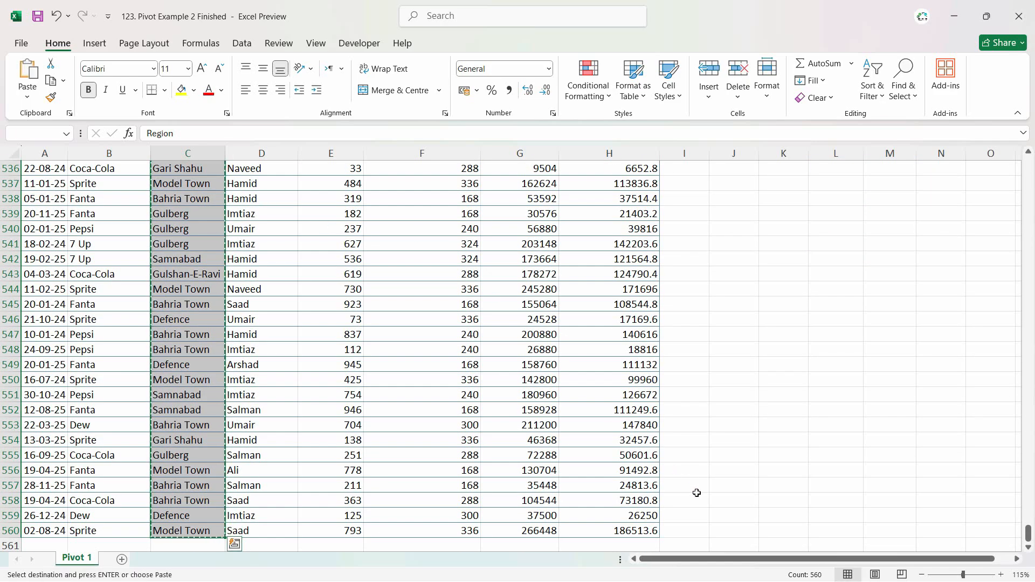
scroll(809, 463, right, 1)
scroll(809, 431, up, 20)
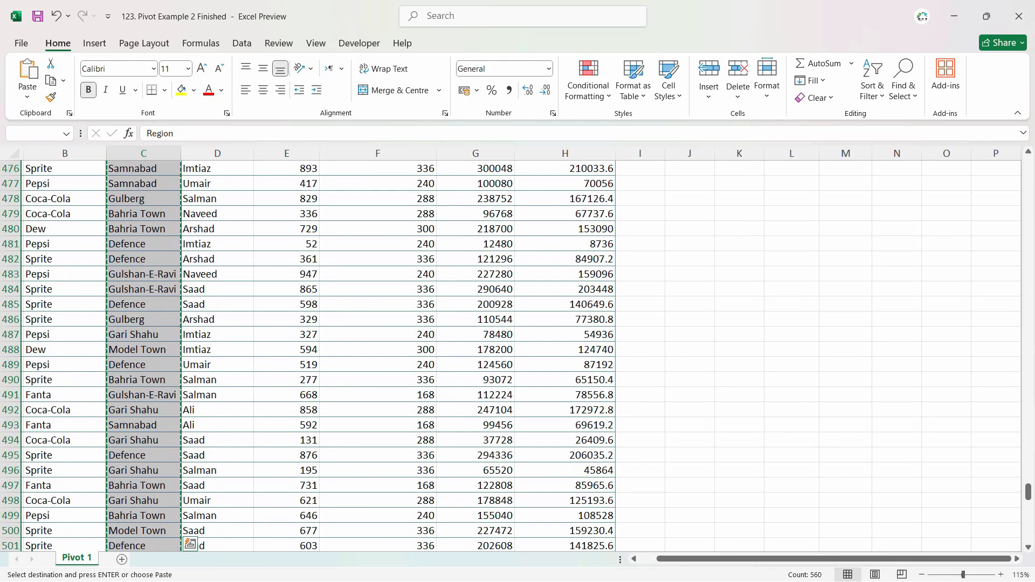
scroll(857, 426, up, 20)
click(723, 302)
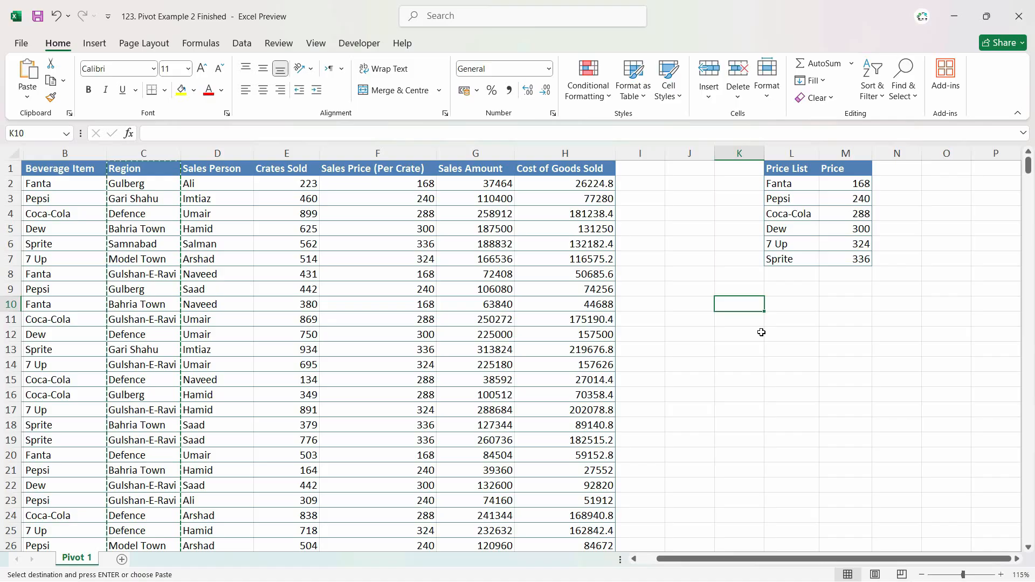
key(ctrl+v)
scroll(926, 524, up, 3)
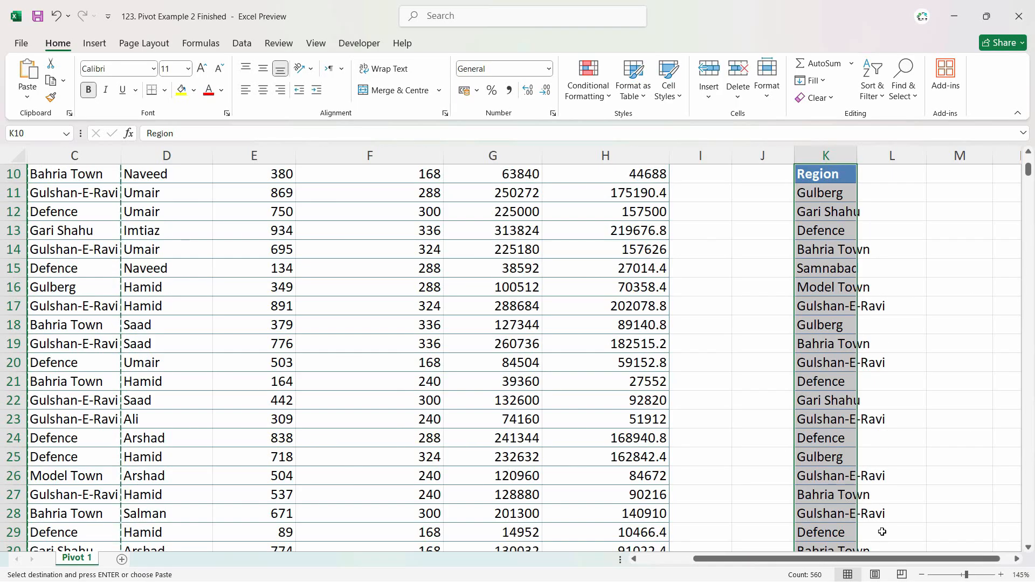
scroll(882, 532, down, 1)
scroll(922, 494, up, 3)
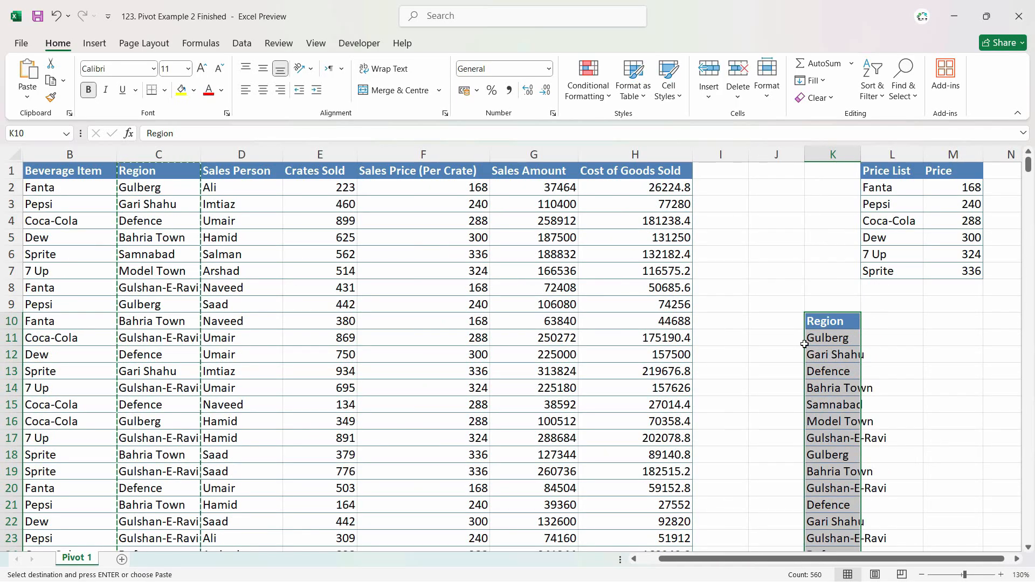
- Remove duplicates from the pasted Region list in column K and widen the column to fit the region names
click(241, 43)
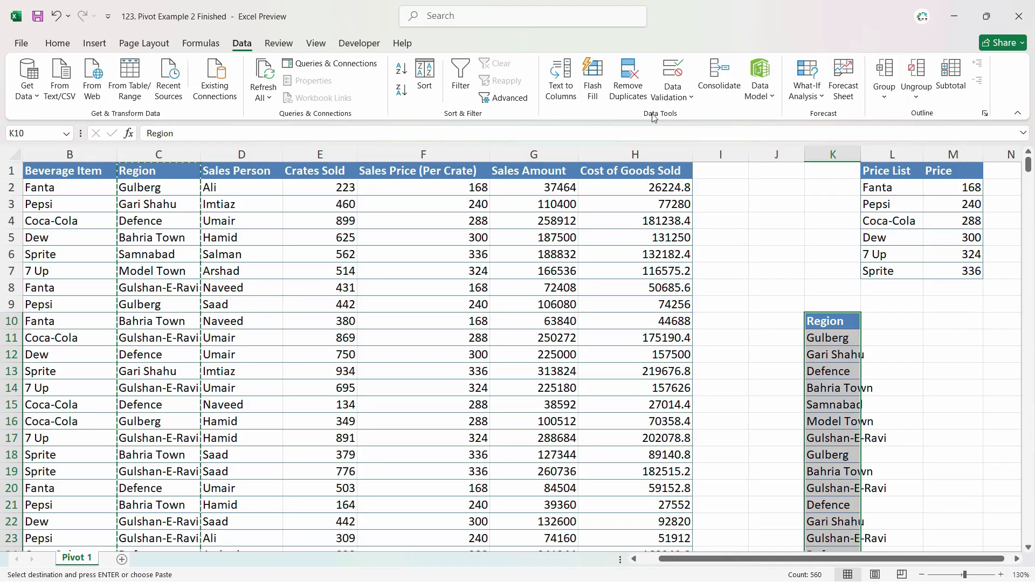
click(642, 85)
click(447, 411)
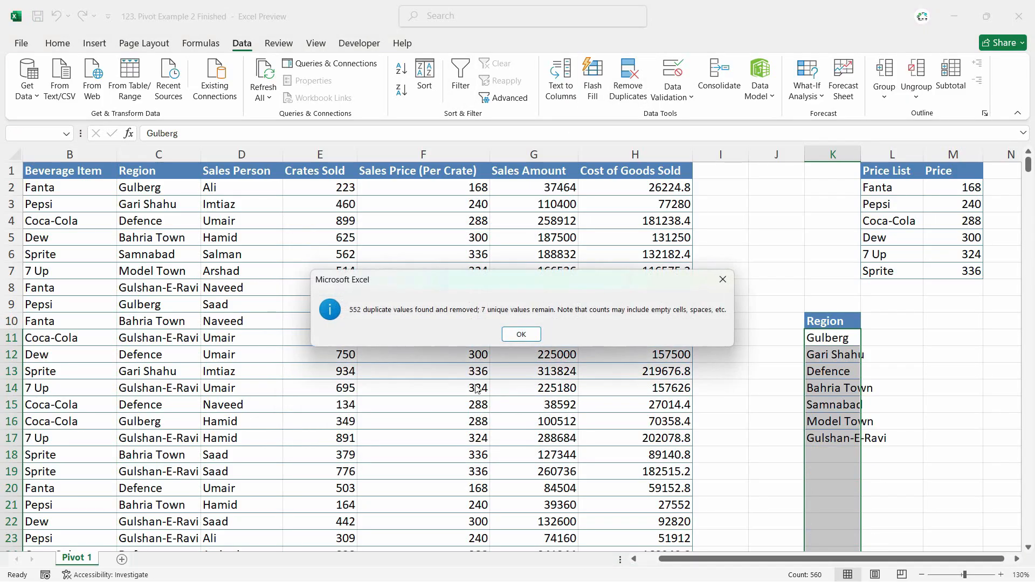
key(Return)
click(853, 371)
click(895, 322)
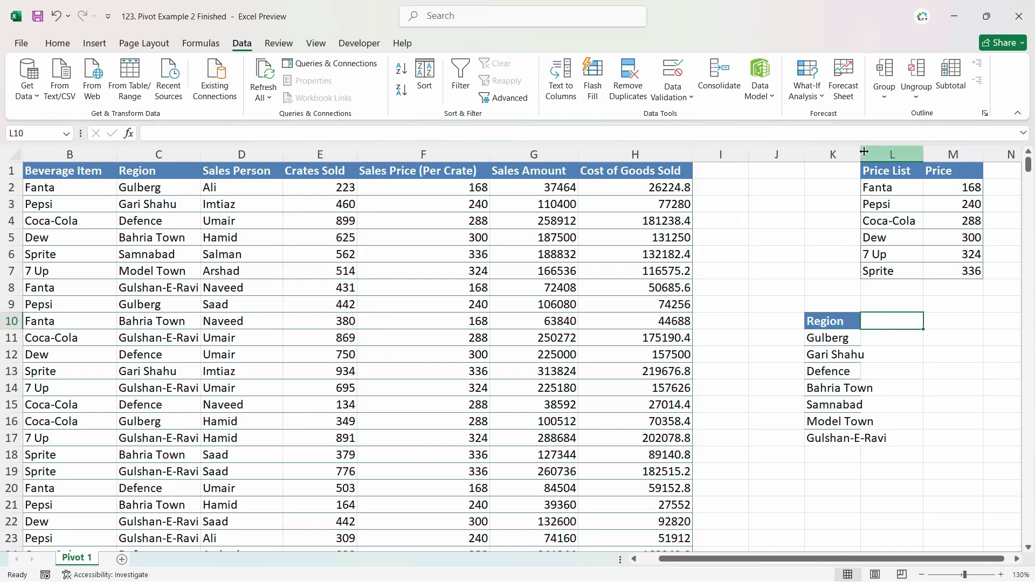
- Copy the whole Sales Person column with its header, starting at D1, and paste it at K20
click(243, 171)
key(ctrl+shift+Down)
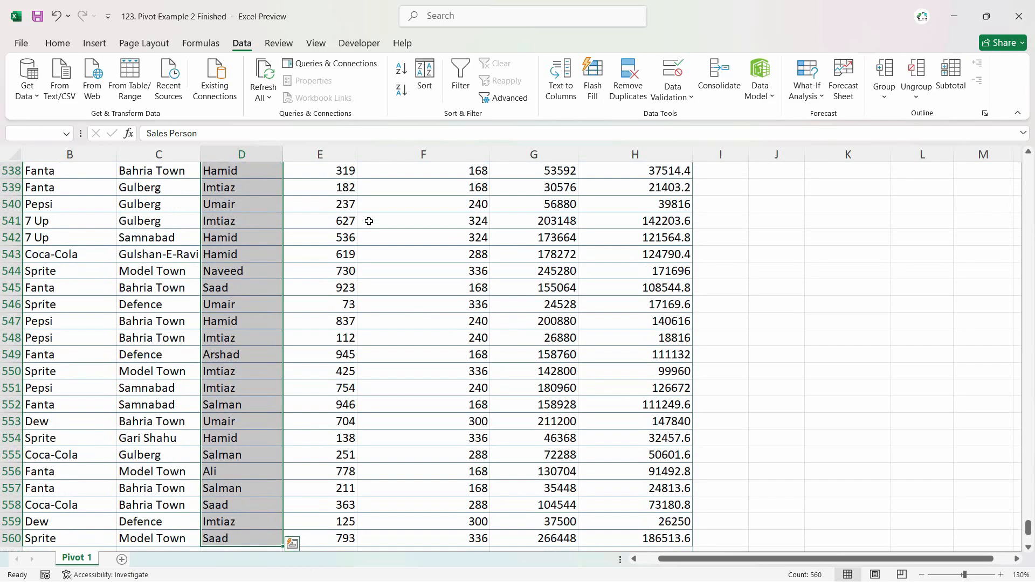
key(ctrl+c)
scroll(366, 220, up, 20)
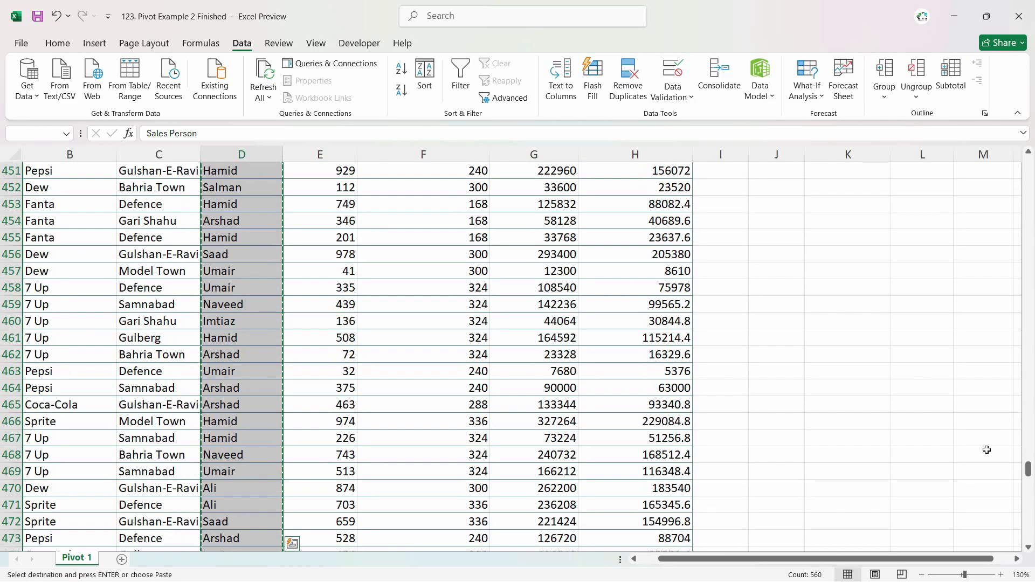
click(941, 437)
key(ctrl+Up)
click(847, 389)
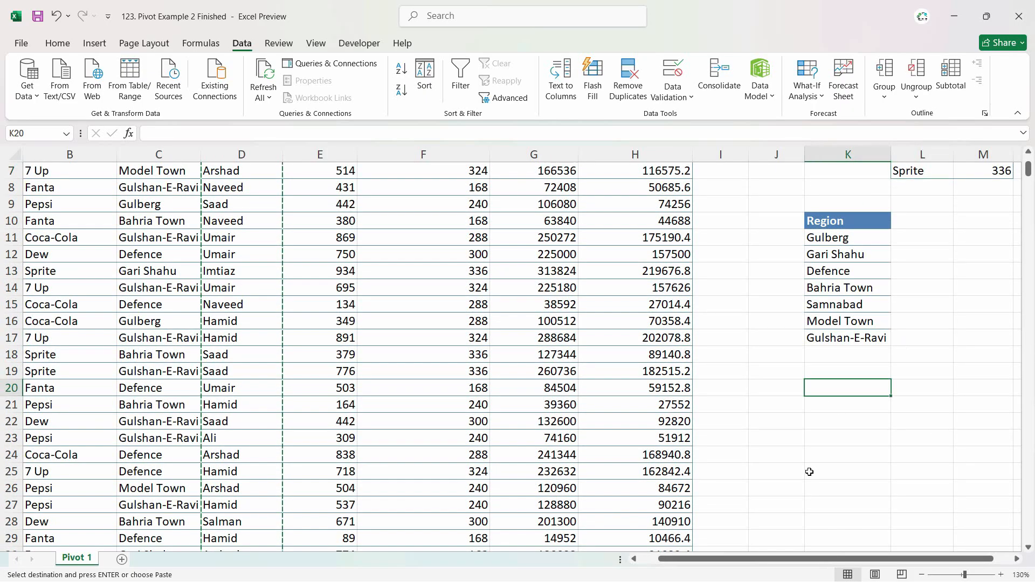
key(ctrl+v)
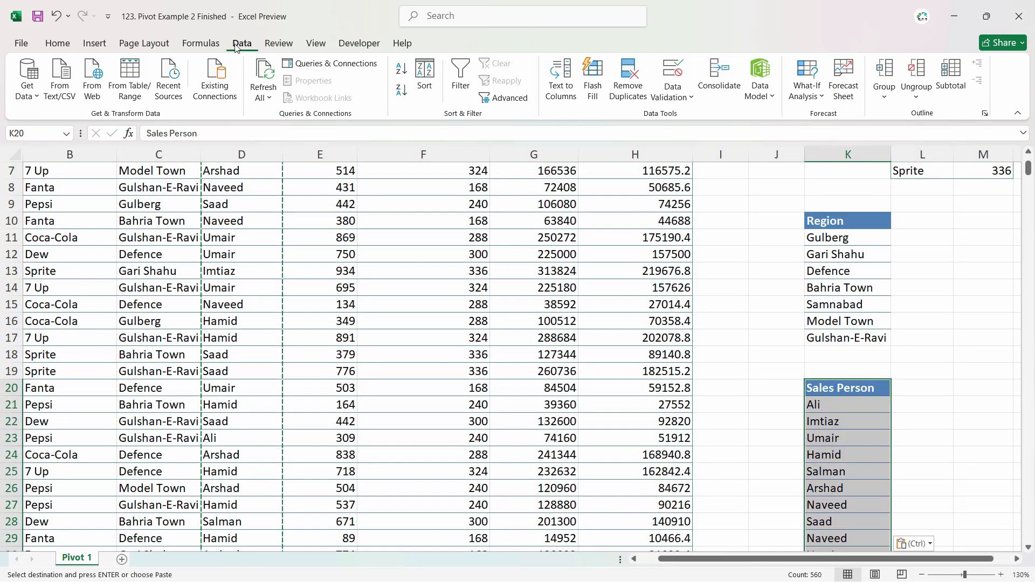
- Remove duplicates from the pasted Sales Person list, treating its first row as a header
click(628, 78)
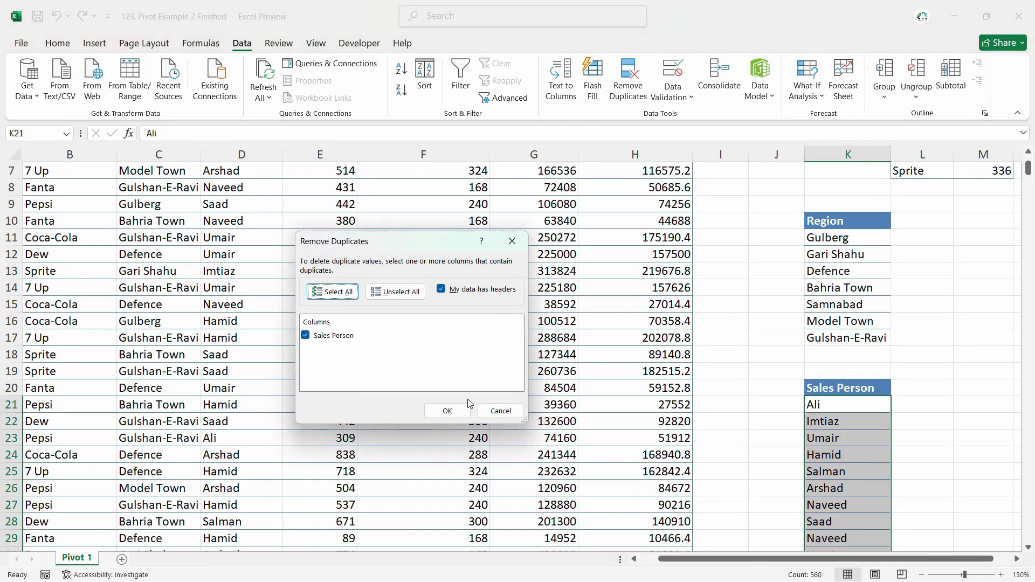
click(447, 411)
key(Return)
- Copy the unique salesperson names in K21:K28 and paste them transposed across row 10, starting at L10
drag(817, 406, 847, 522)
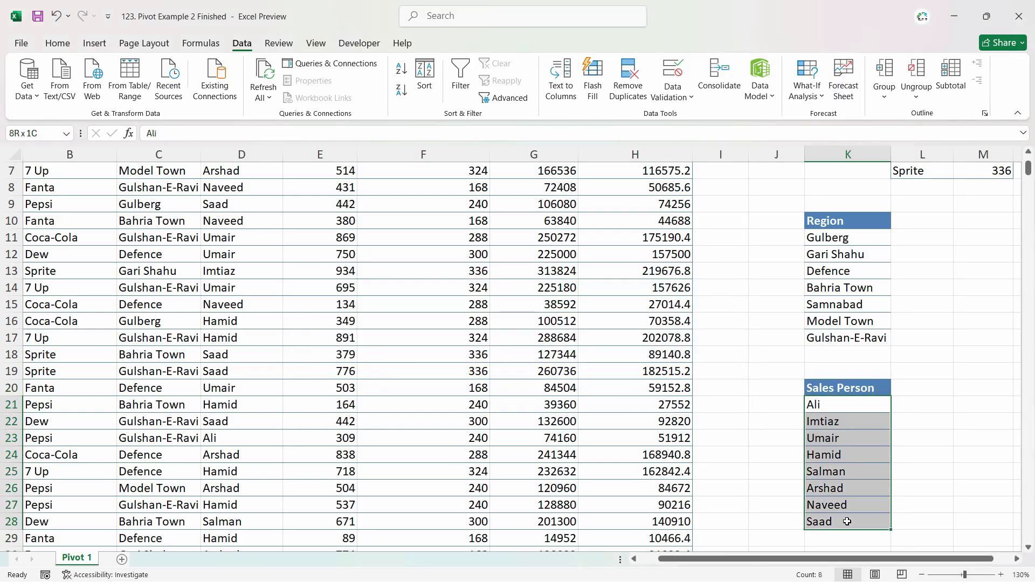
drag(868, 559, 886, 559)
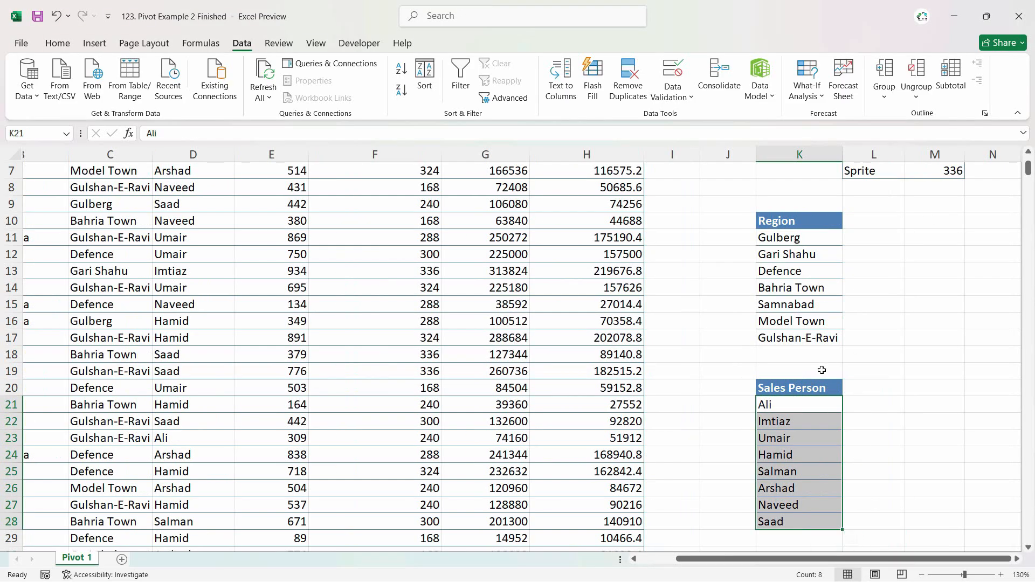
right_click(809, 411)
click(859, 208)
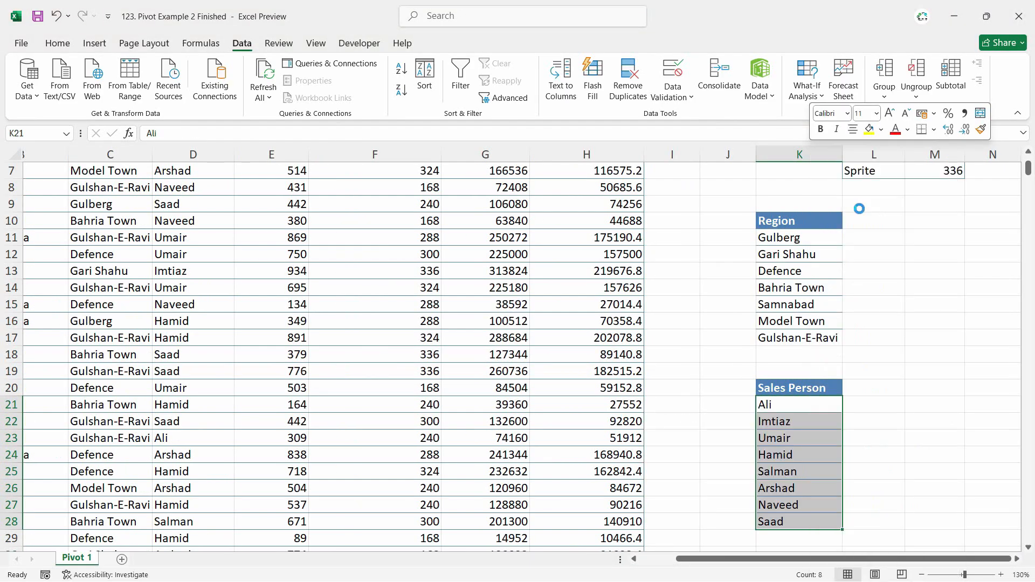
right_click(859, 221)
click(876, 284)
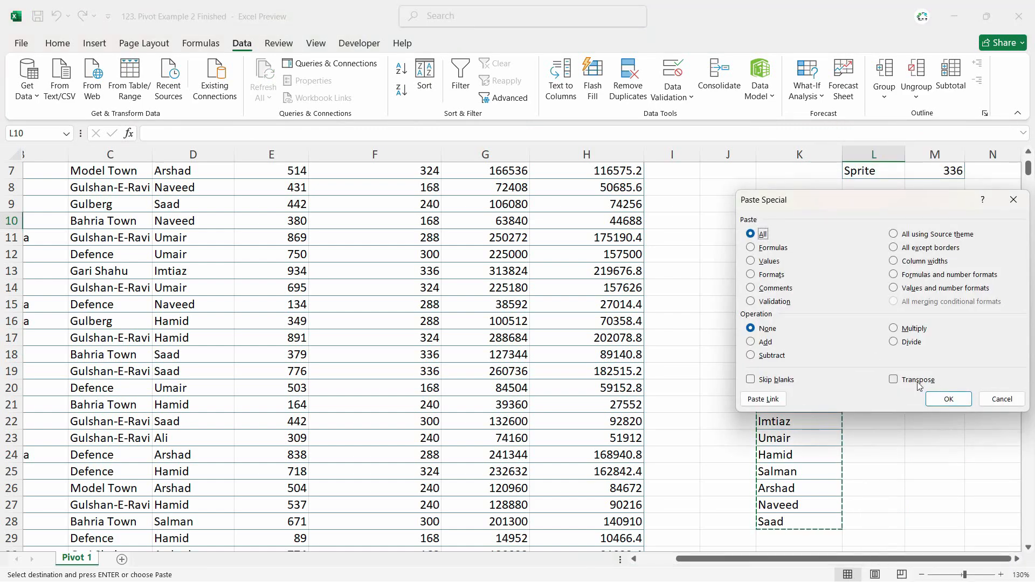
click(893, 379)
click(949, 399)
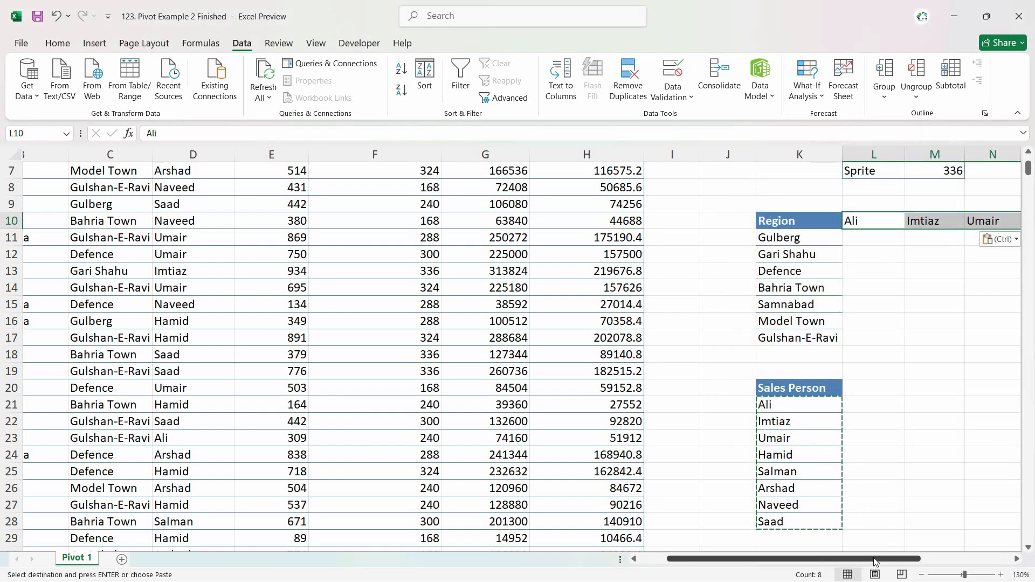
- Clear the vertical Sales Person list below the regions and copy the Region header's format onto L10:S10
drag(887, 560, 954, 555)
drag(563, 389, 559, 515)
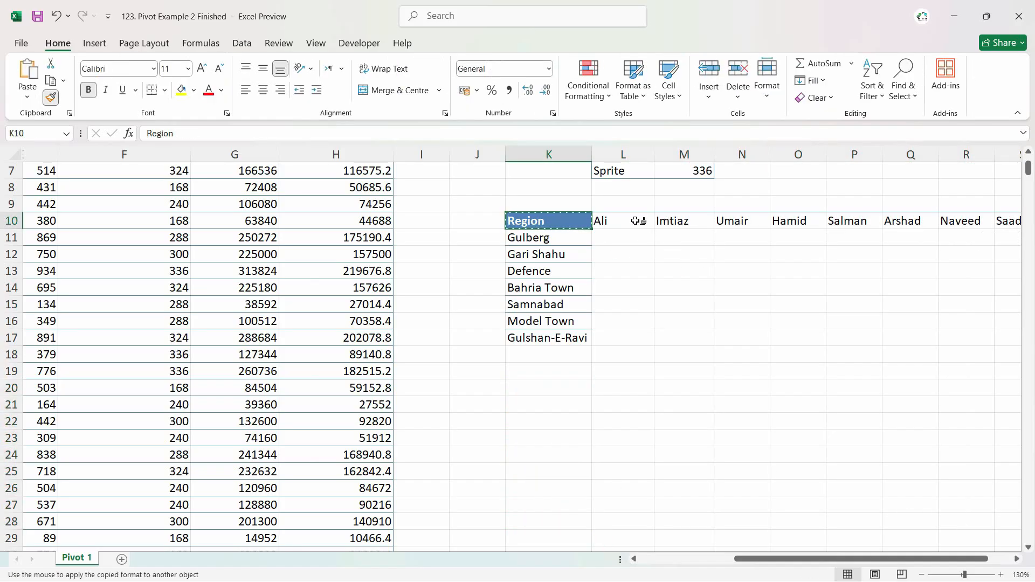
mouse_move(606, 218)
mouse_down()
mouse_move(1014, 221)
mouse_move(863, 221)
mouse_up()
click(630, 272)
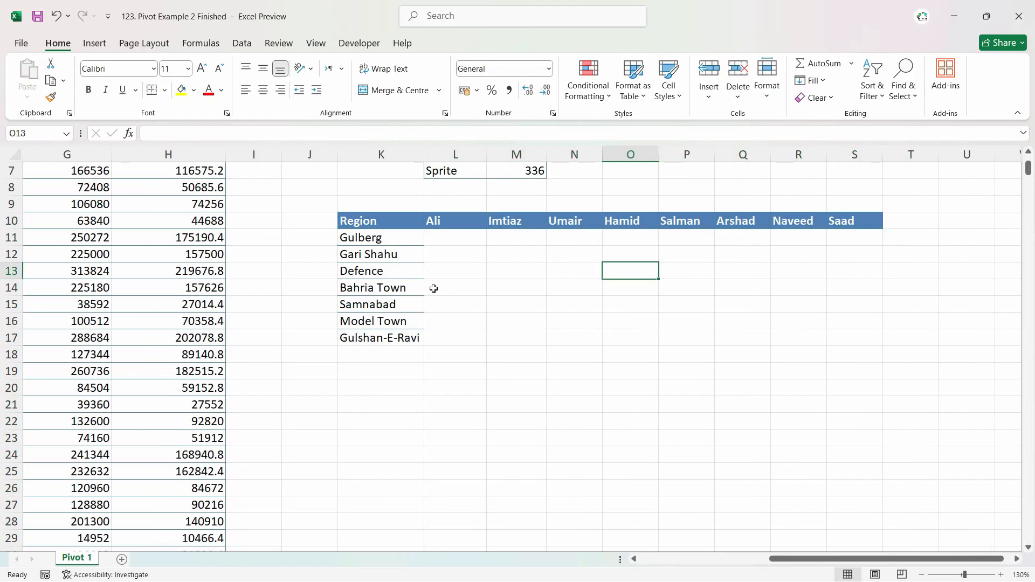
- Copy the formatting of the region names K11:K17 onto the empty table body L11:S17
click(441, 239)
drag(377, 237, 378, 338)
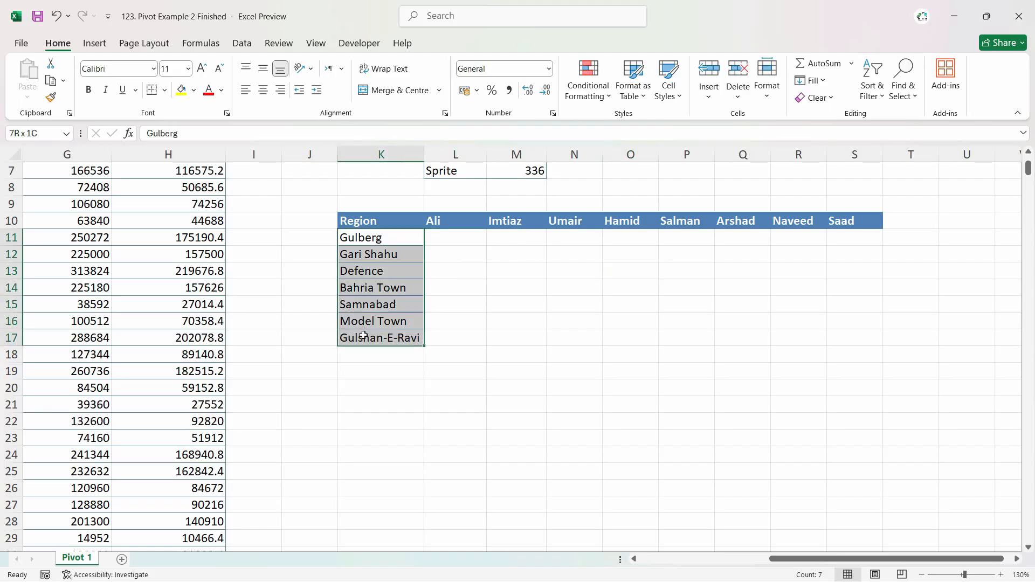
click(50, 97)
mouse_move(462, 243)
mouse_down()
mouse_move(854, 342)
mouse_move(848, 354)
mouse_move(852, 342)
mouse_up()
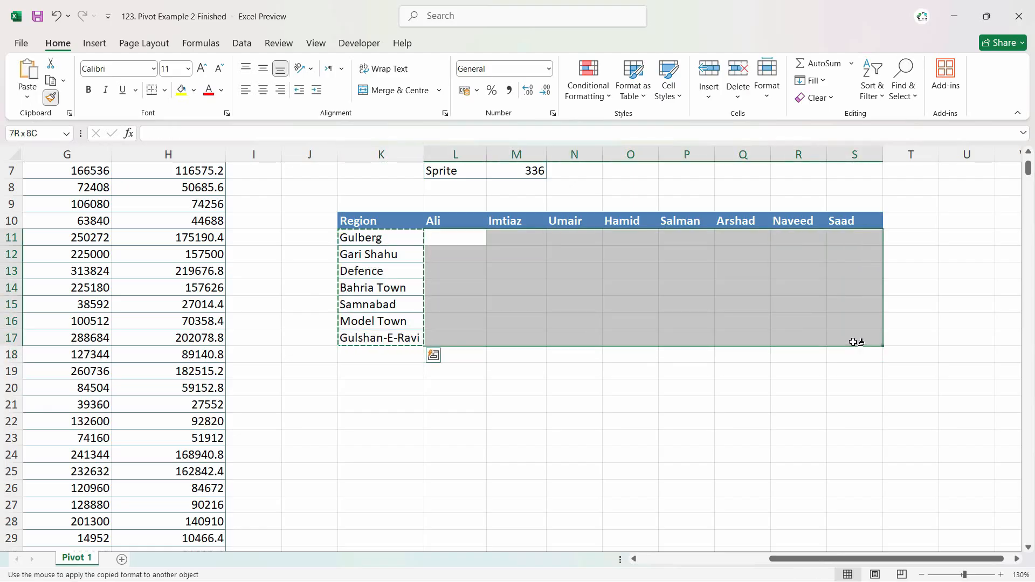
click(625, 288)
click(455, 242)
click(398, 240)
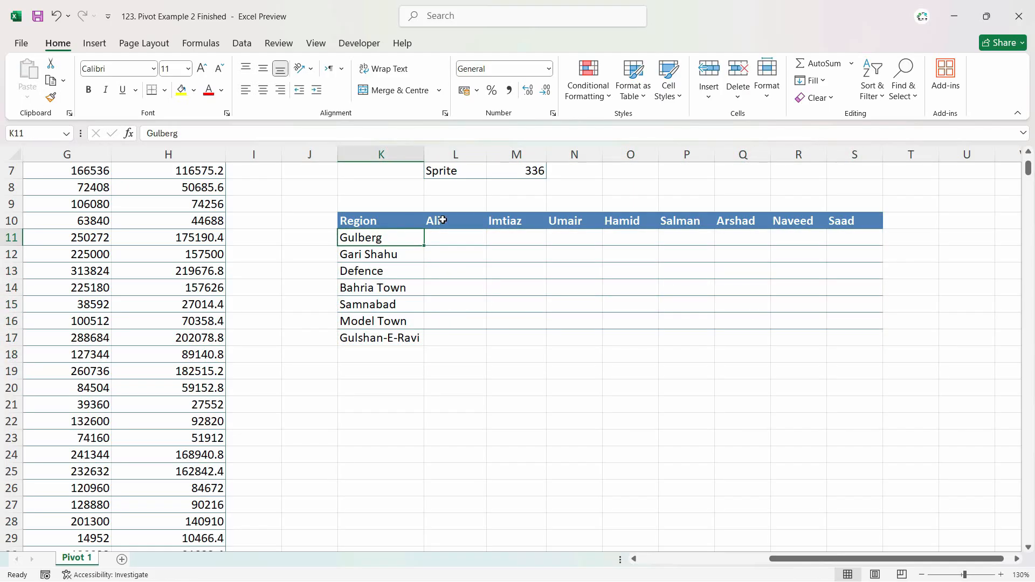
click(449, 219)
click(455, 241)
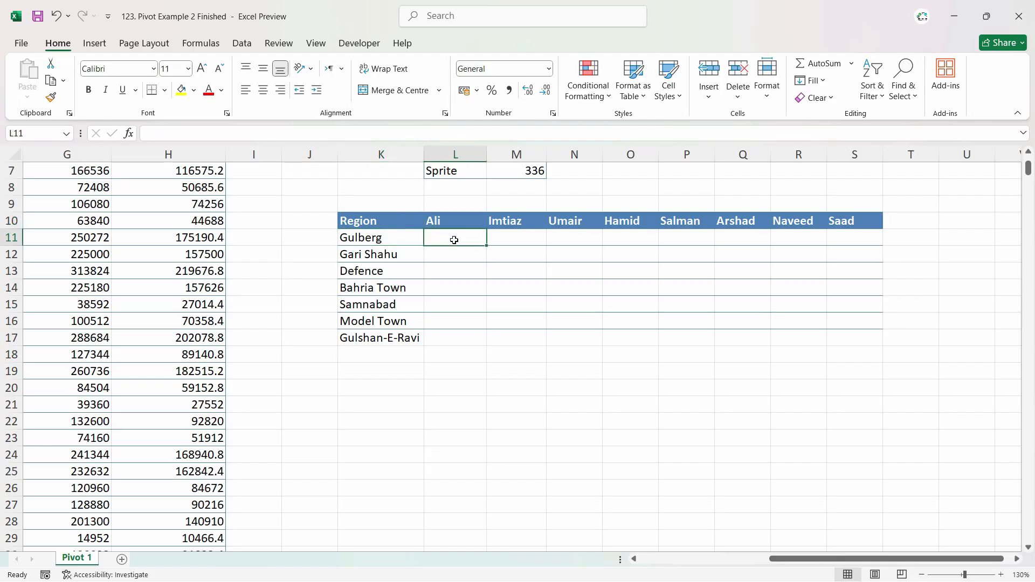
click(394, 242)
click(507, 223)
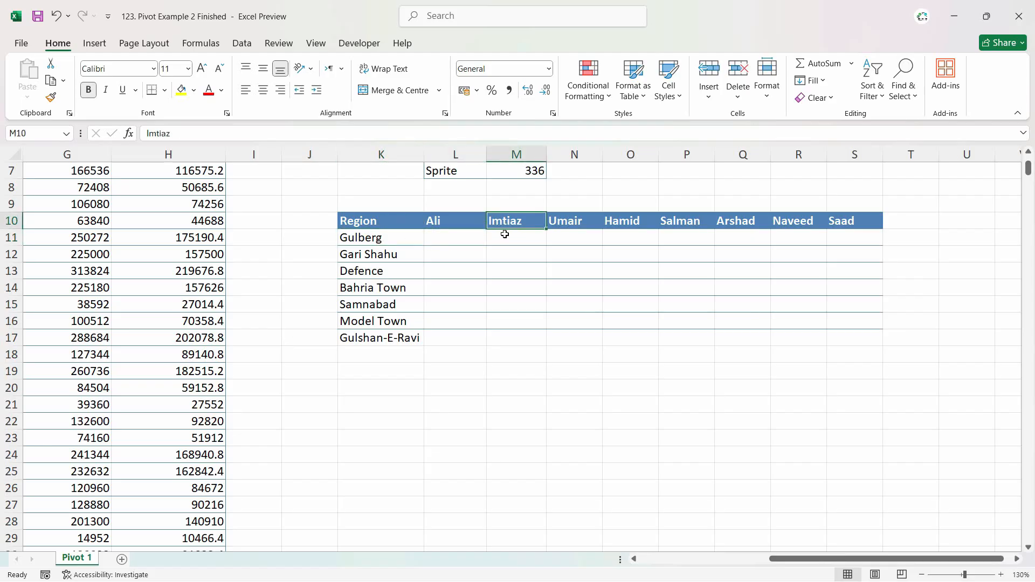
- Start a SUMIFS formula in L11 with the Sales Amount column G:G as the sum range
click(505, 240)
click(440, 238)
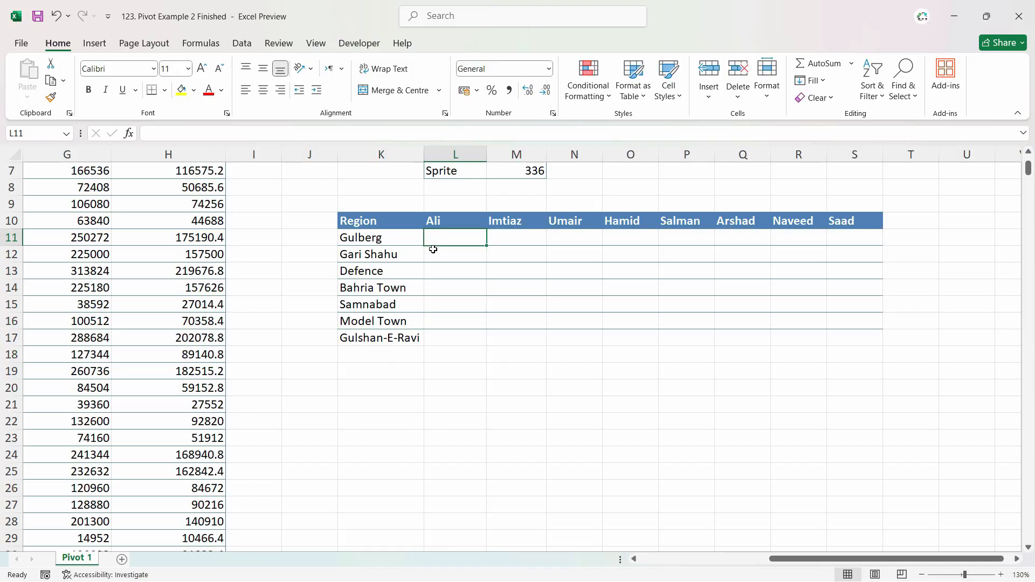
click(402, 242)
click(448, 223)
click(446, 240)
text(=sumifs)
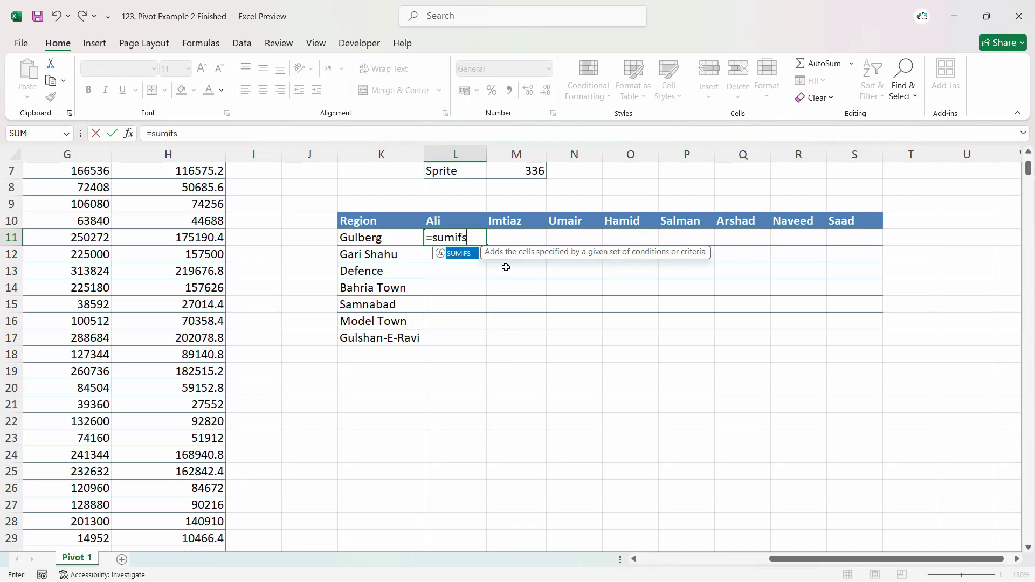
key(Tab)
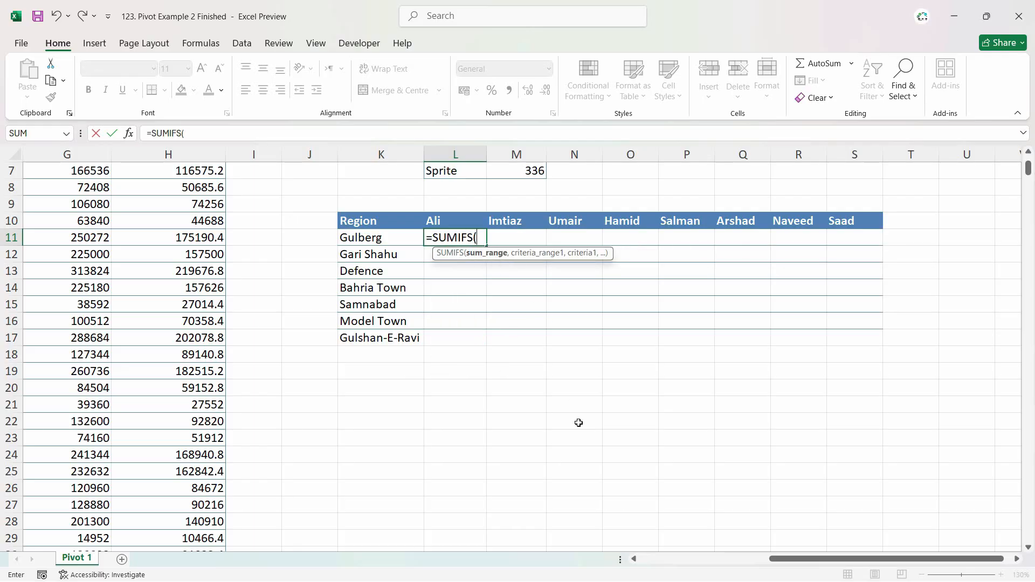
drag(834, 560, 723, 559)
scroll(494, 355, up, 2)
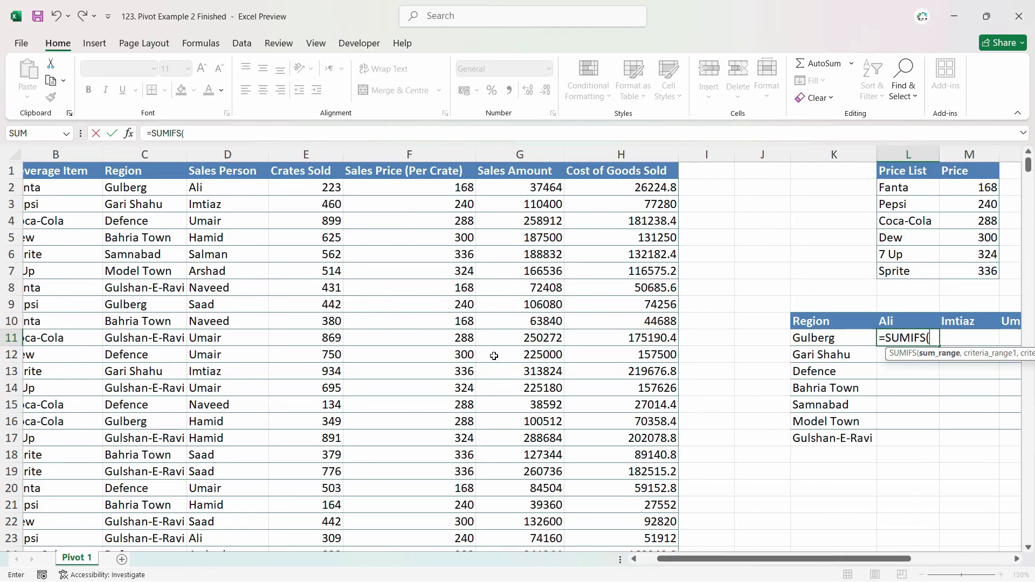
click(518, 155)
scroll(911, 508, right, 3)
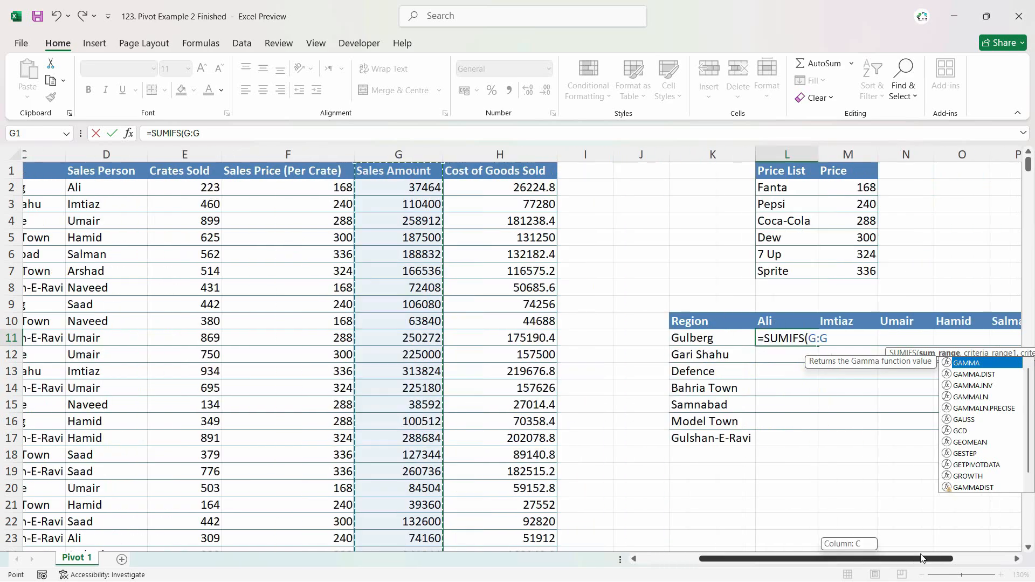
text(,)
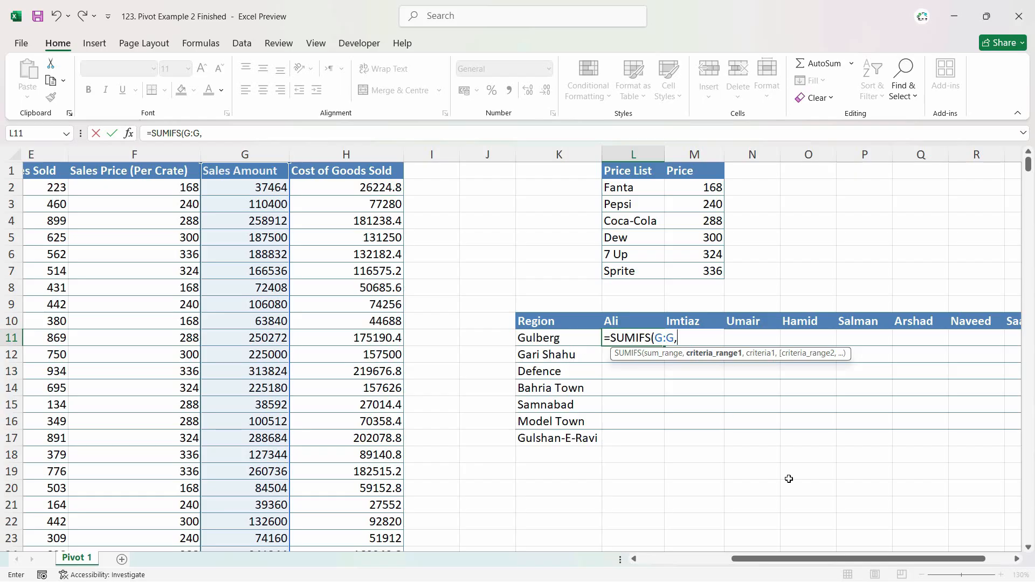
- Add the Region column C:C as the first criteria range, with the whole column K:K as its criterion
drag(844, 560, 752, 559)
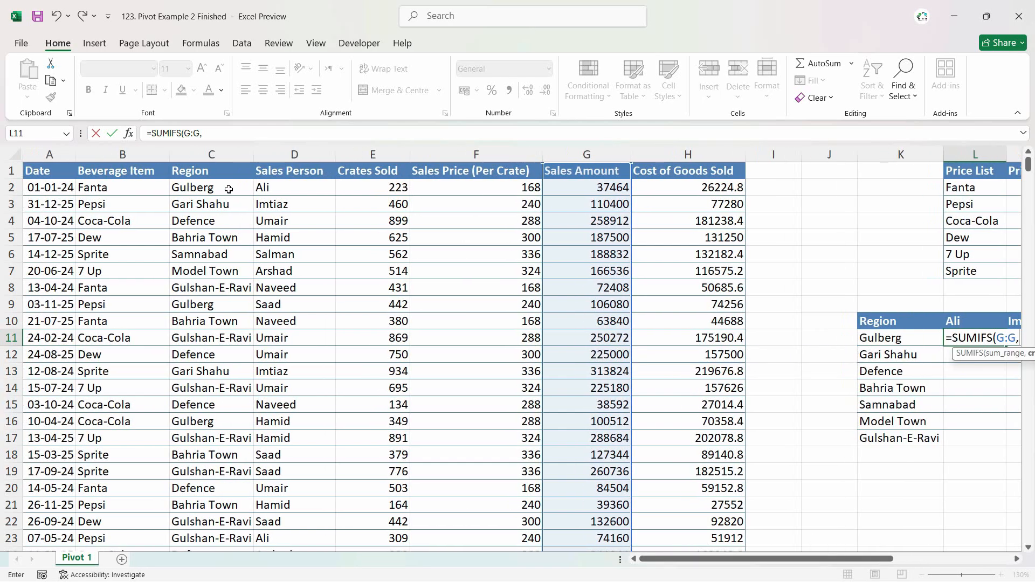
click(223, 155)
text(,)
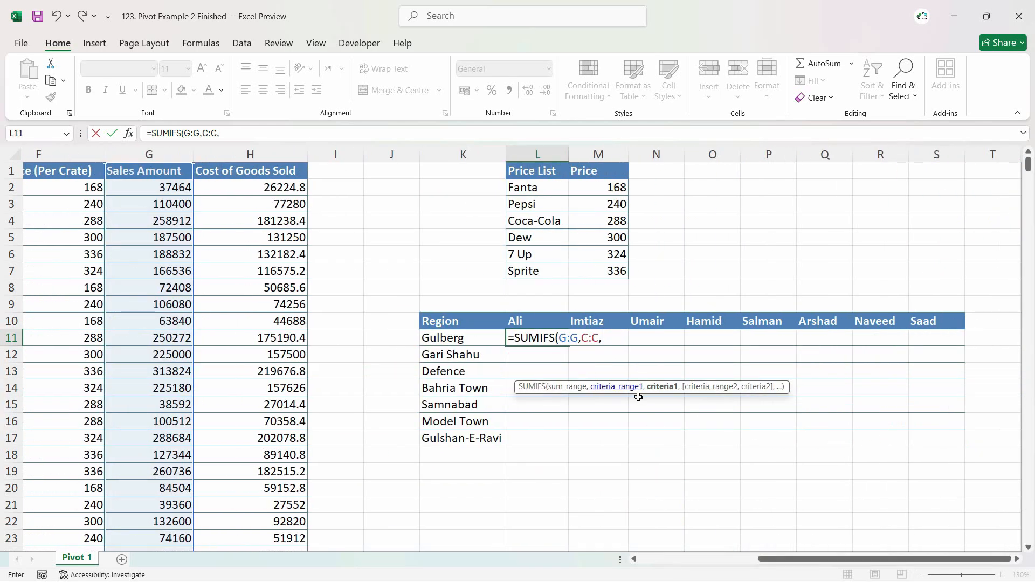
click(447, 340)
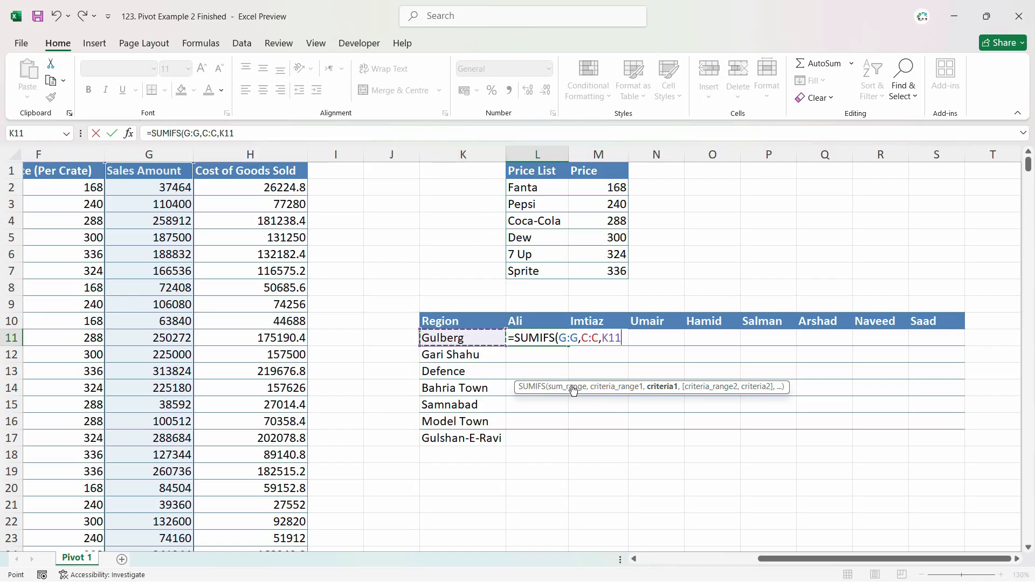
key(BackSpace)
key(BackSpace)
key(BackSpace)
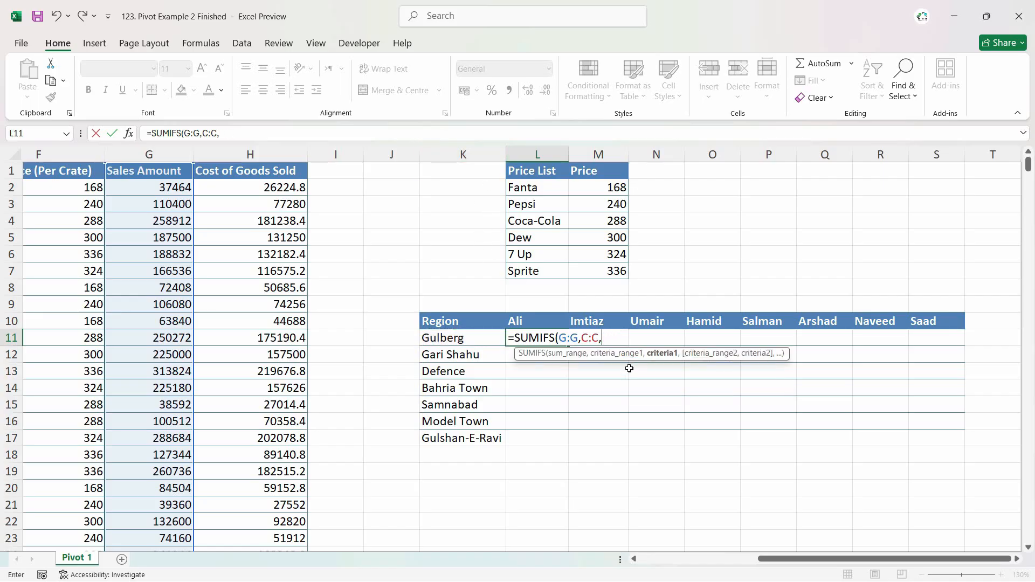
click(436, 154)
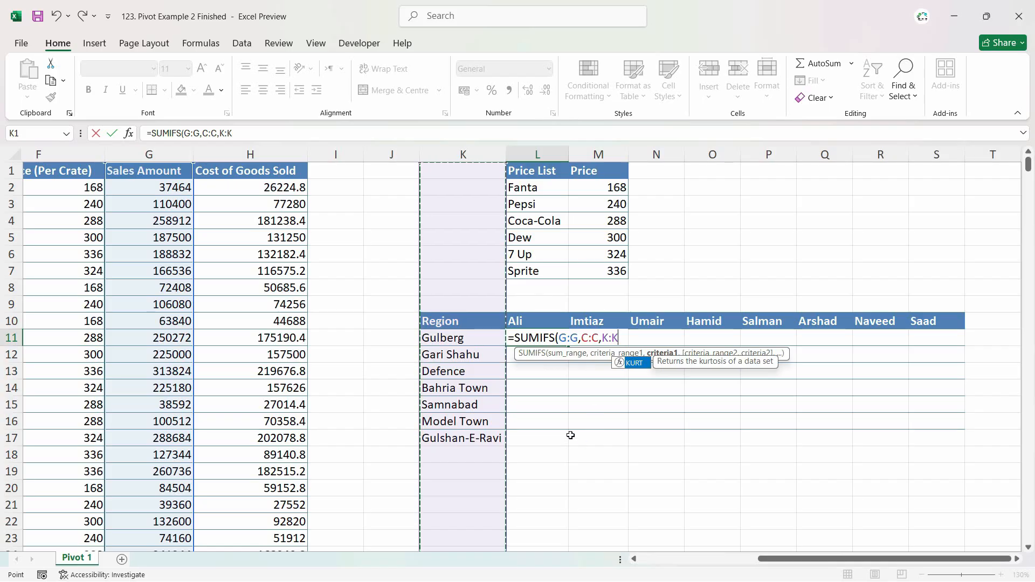
text(,)
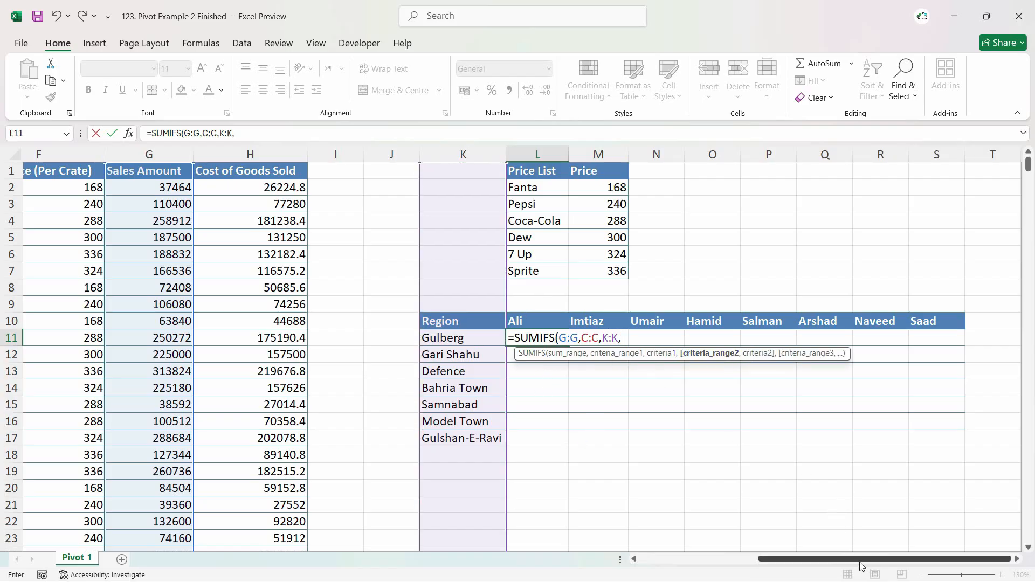
- Add the Sales Person column D:D as the second criteria range, with row 10:10 as its criterion, and complete the formula
drag(861, 559, 701, 546)
click(313, 154)
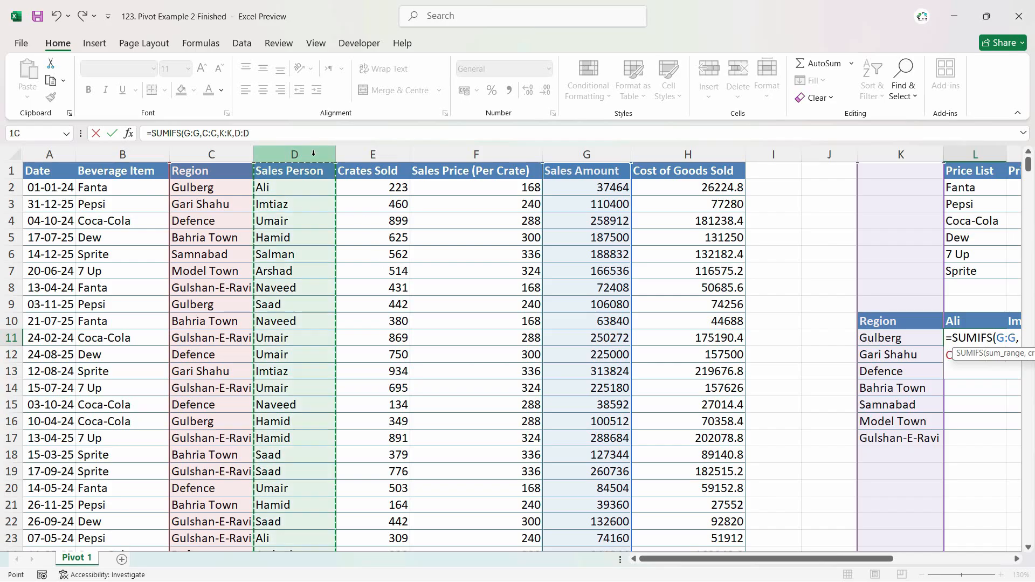
text(,)
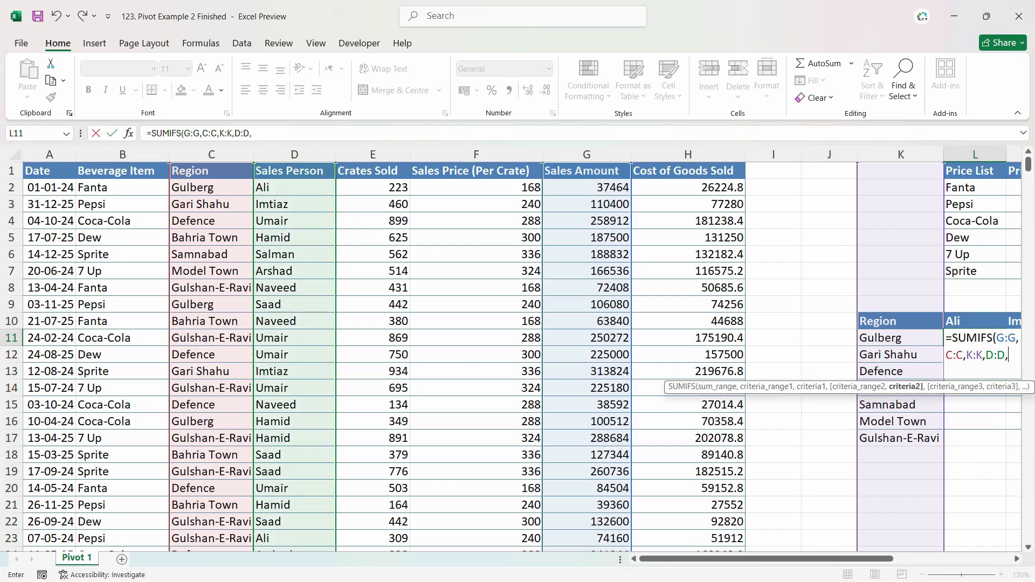
drag(874, 559, 993, 547)
click(549, 321)
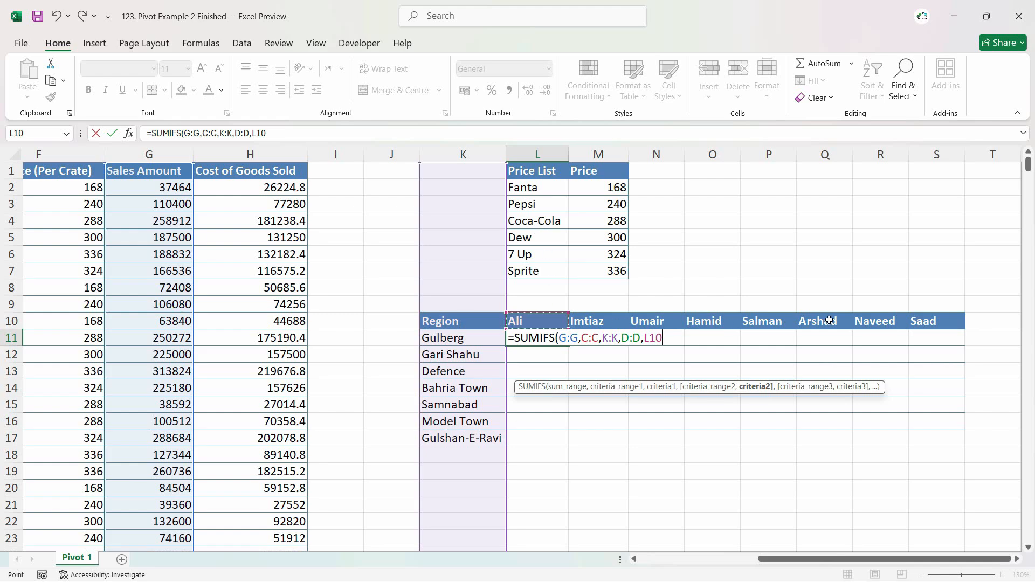
click(3, 320)
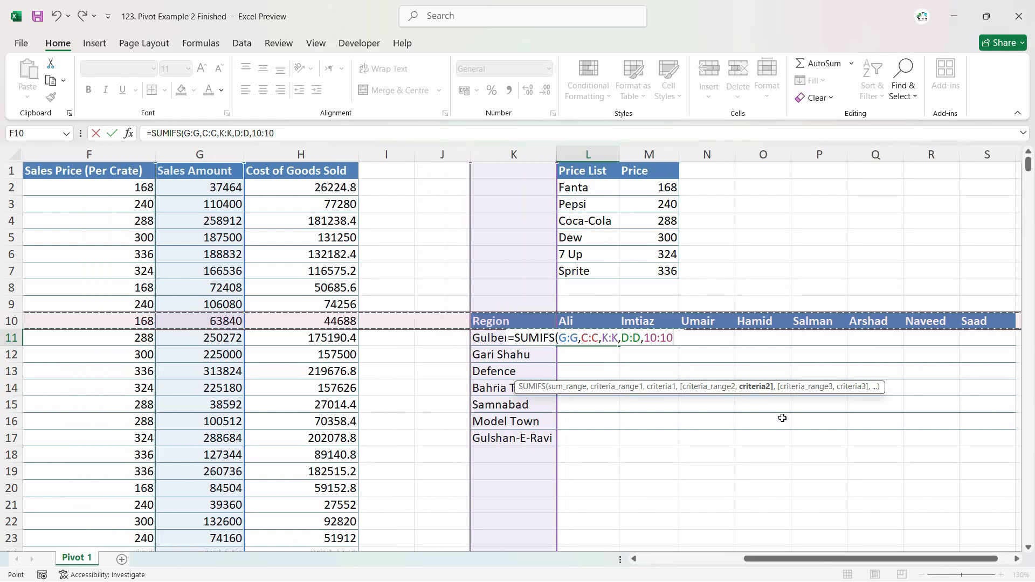
key(Return)
- Fill the L11 formula across row 11 to S11 and check the copied formulas
click(496, 349)
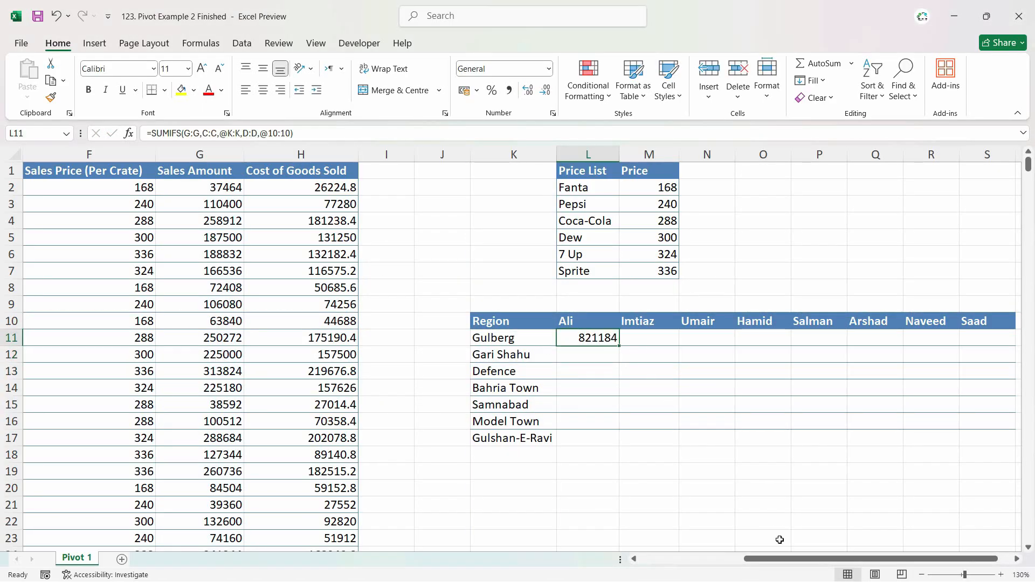
drag(568, 345, 961, 346)
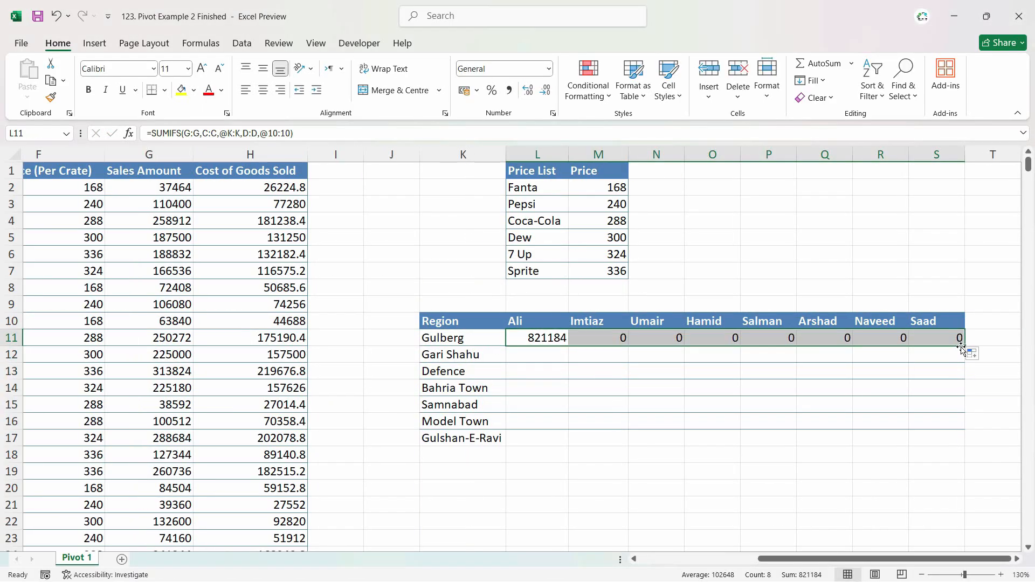
click(621, 338)
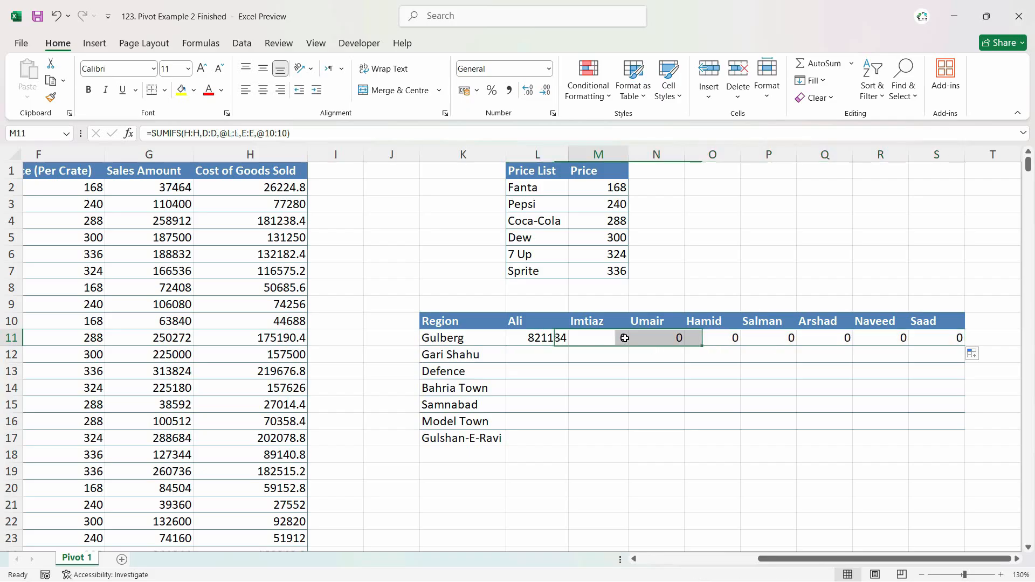
click(682, 340)
click(710, 340)
click(550, 338)
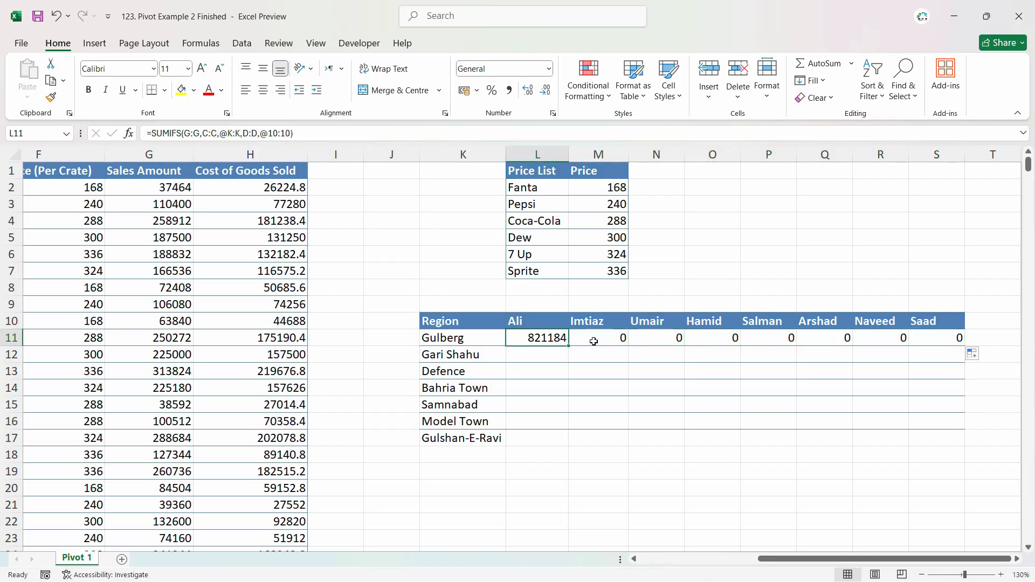
- Clear L11 and start a new SUMIFS formula with the Sales Amount column G:G as the sum range
key(Delete)
text(=sumifs)
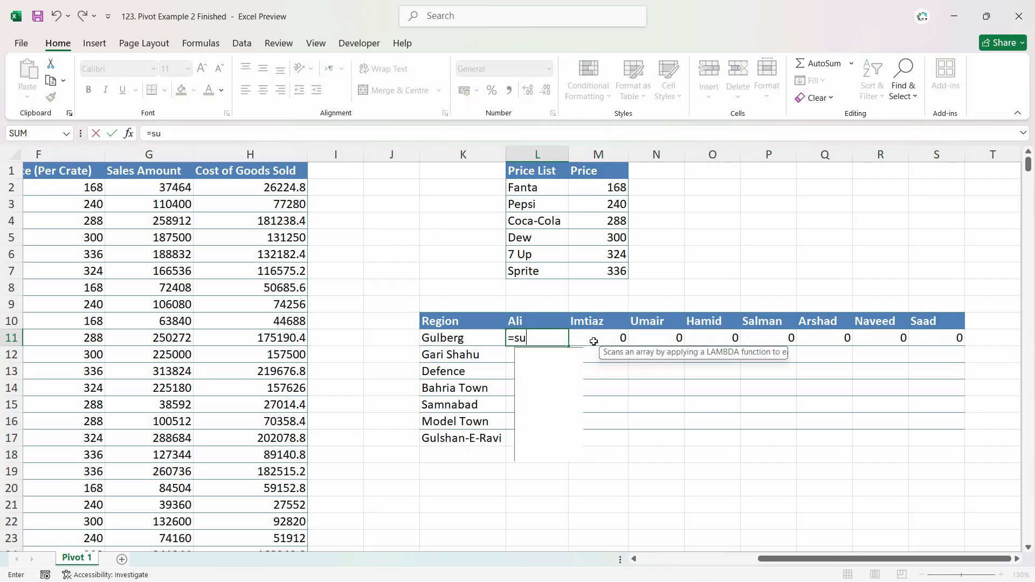
key(Tab)
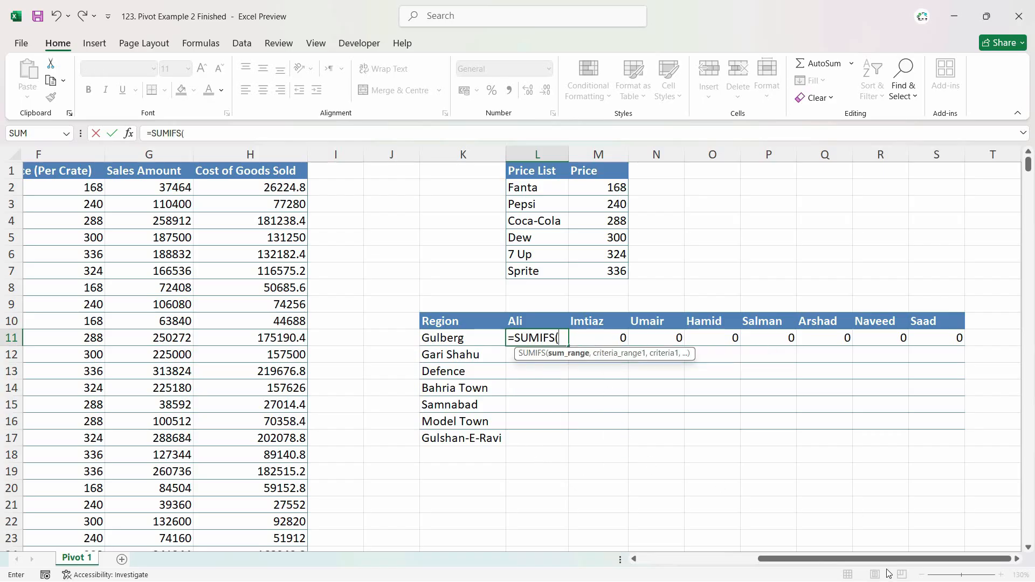
drag(881, 559, 785, 559)
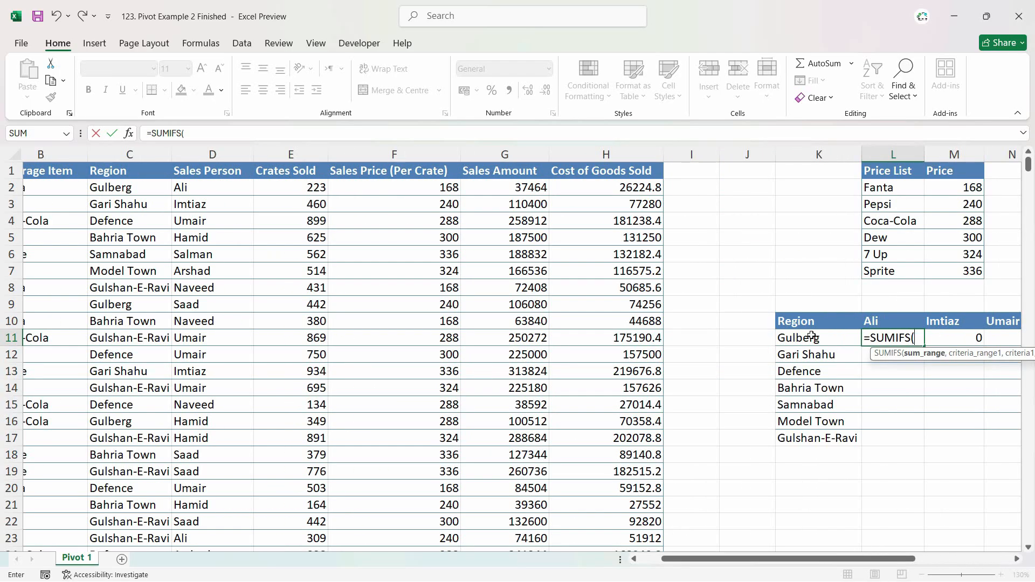
click(505, 154)
text(,)
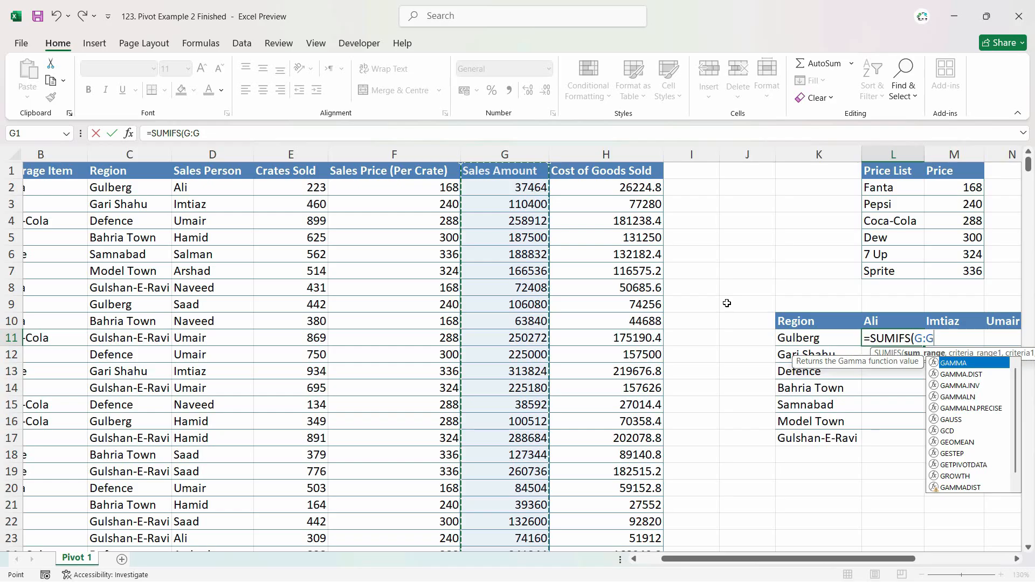
- Add the Region column C:C as the first criteria range, with the single region cell K11 as its criterion
drag(917, 560, 893, 559)
click(207, 155)
text(,C:C,)
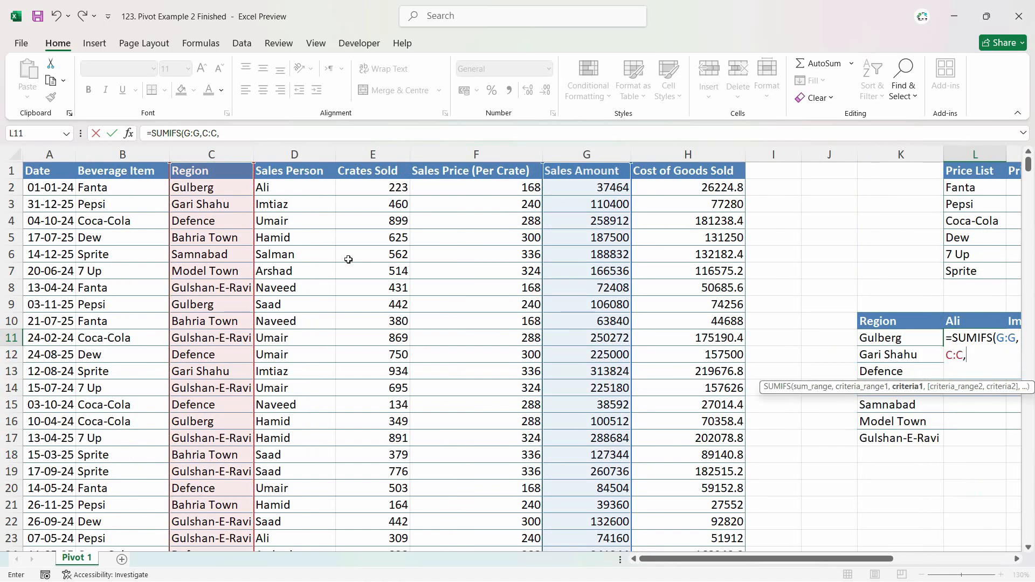
drag(846, 559, 965, 559)
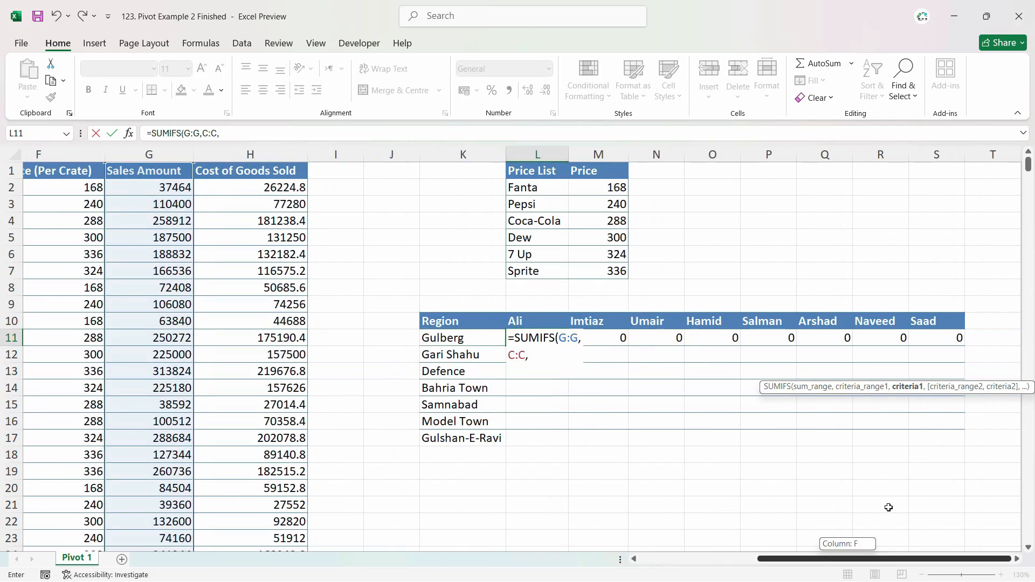
click(480, 337)
text(,)
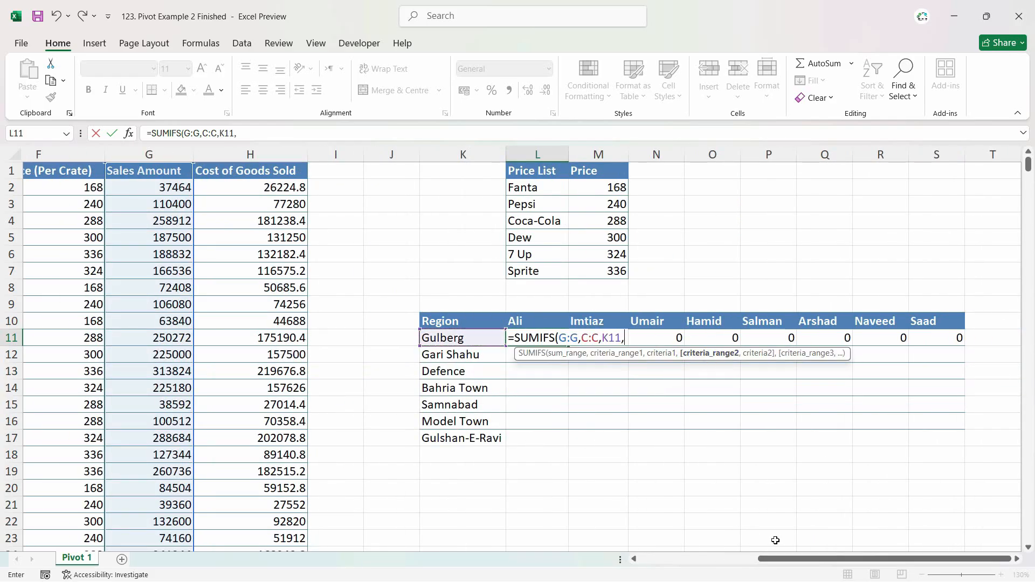
- Add the Sales Person column D:D as the second criteria range, with header cell L10 as its criterion, and complete the formula
drag(803, 559, 685, 559)
click(318, 155)
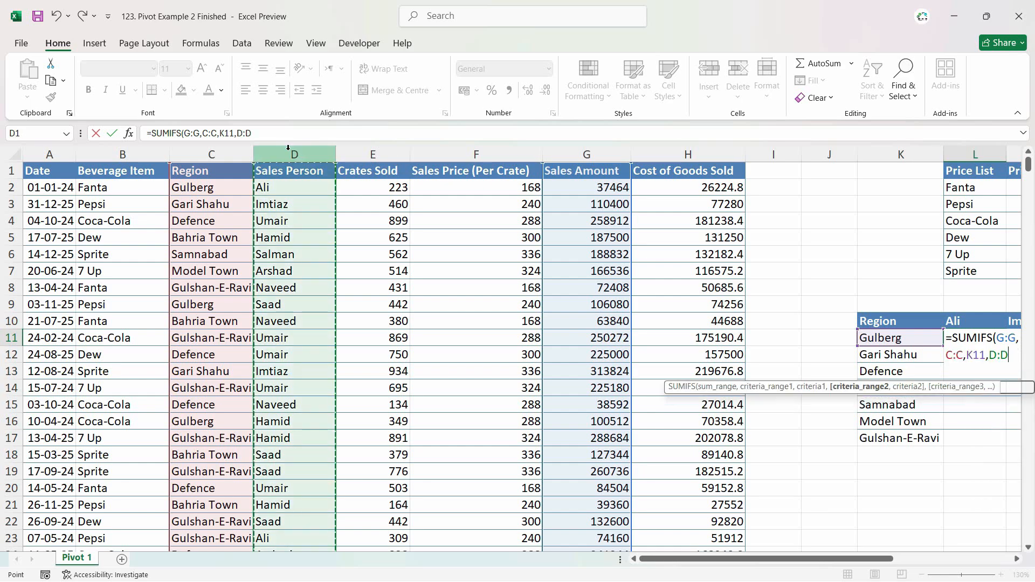
text(,)
drag(830, 559, 949, 559)
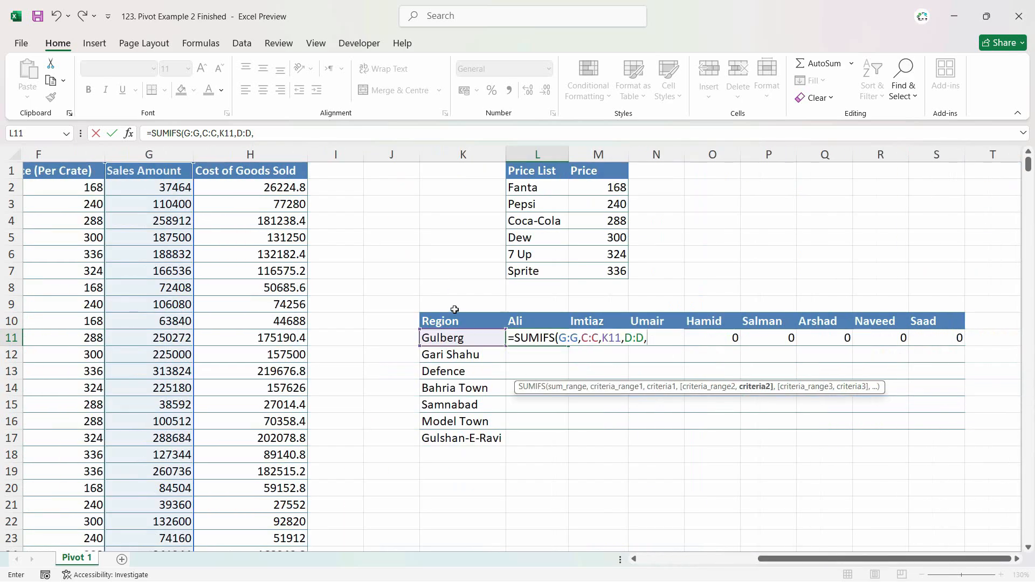
click(539, 322)
key(Return)
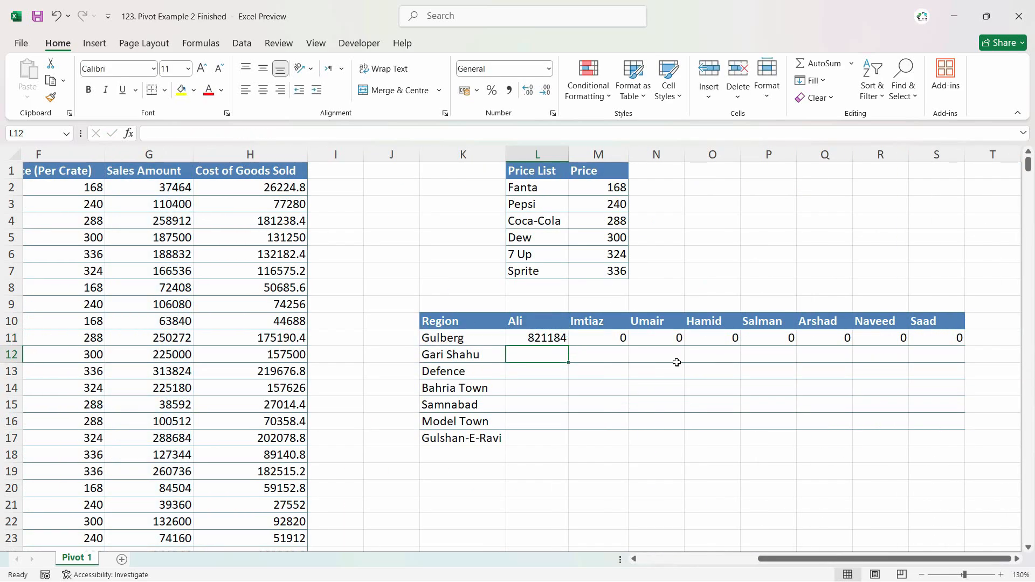
- Make the sum range and both criteria ranges in L11's formula absolute as $G:$G, $C:$C and $D:$D
double_click(573, 338)
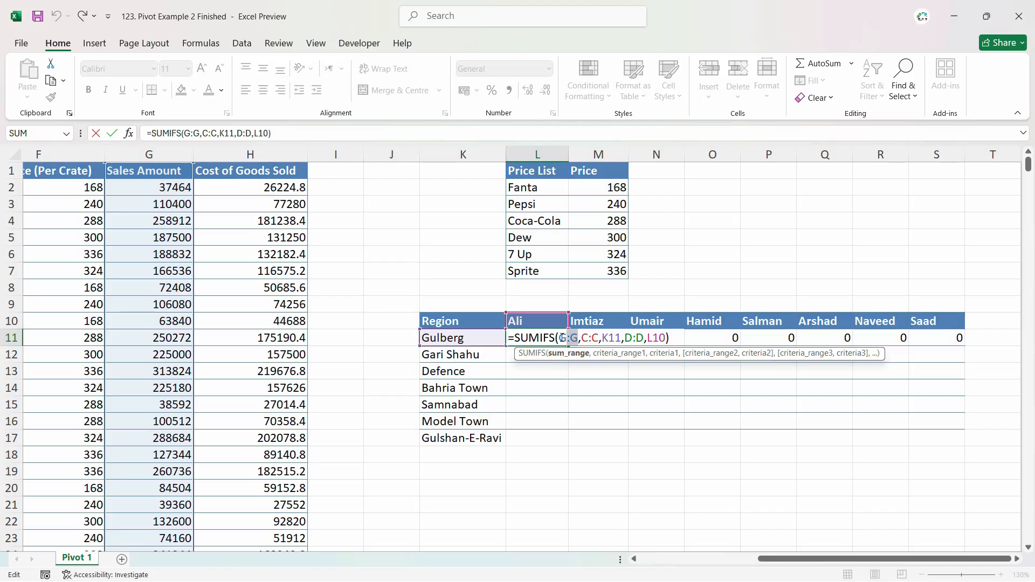
drag(661, 338, 559, 338)
double_click(559, 338)
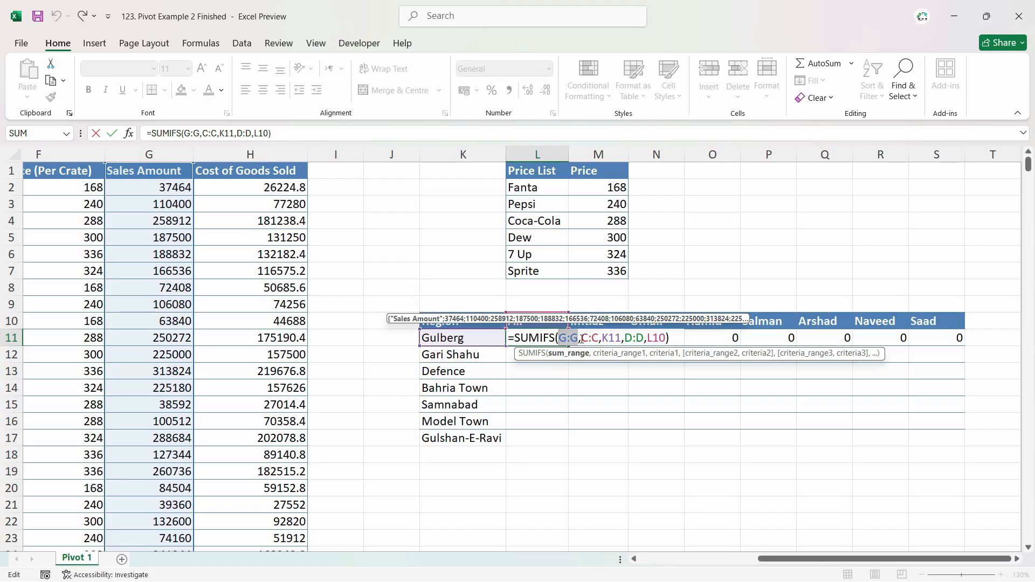
key(F4)
- Lock the column of the region criterion as $K11 and the row of the salesperson criterion as L$10, and complete L11's formula
click(635, 339)
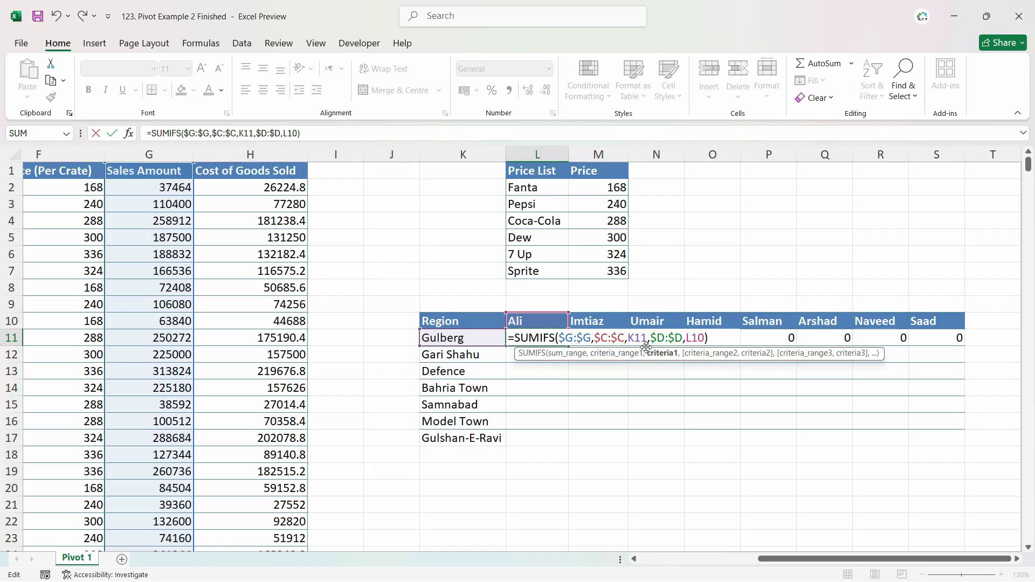
text($)
click(699, 337)
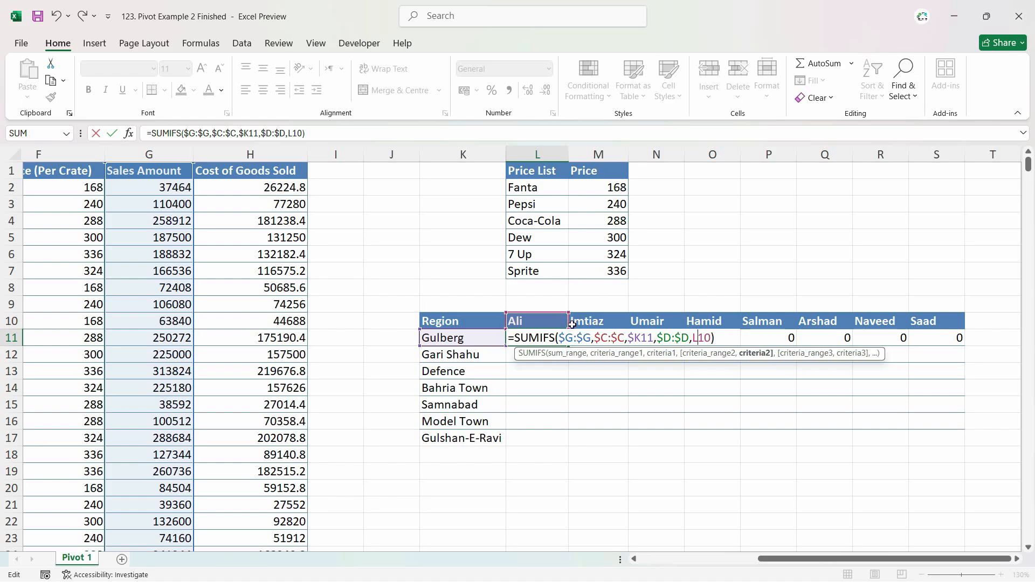
mouse_move(569, 322)
mouse_down()
mouse_move(602, 320)
mouse_move(554, 317)
mouse_up()
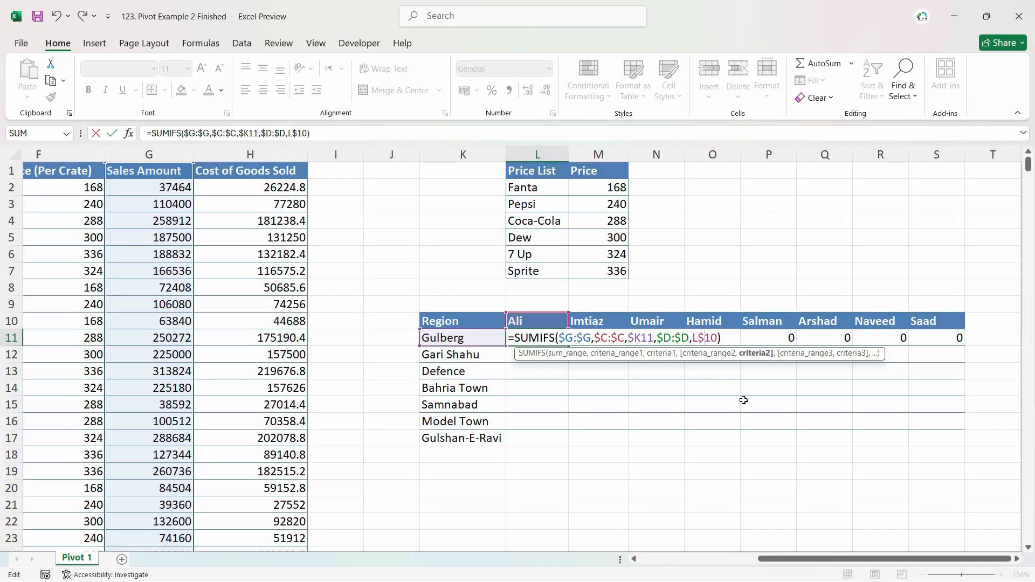
key(Return)
- Fill L11's SUMIFS formula across to S11 and down to row 17 to complete the region-by-salesperson table
click(542, 337)
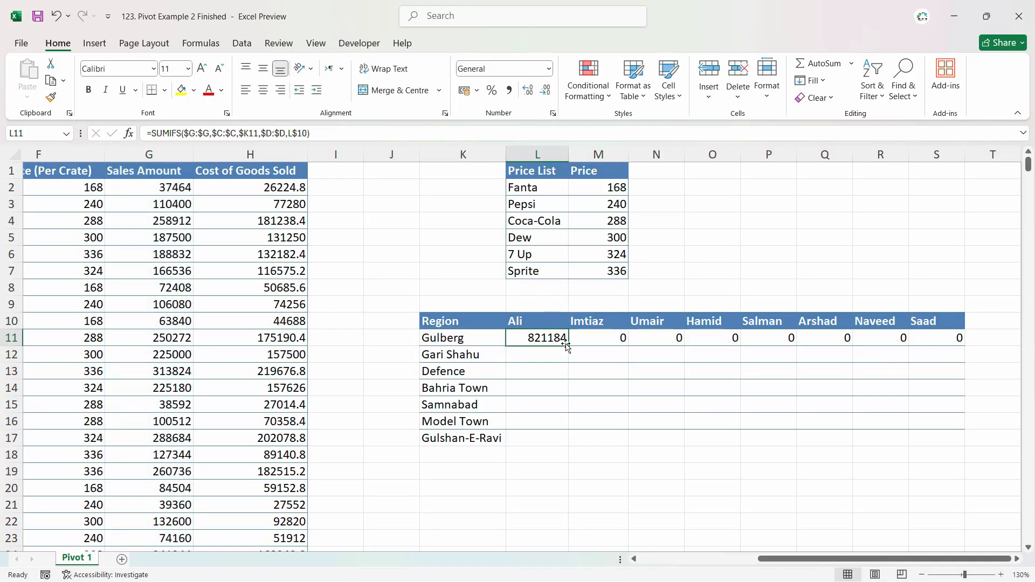
drag(569, 346, 964, 348)
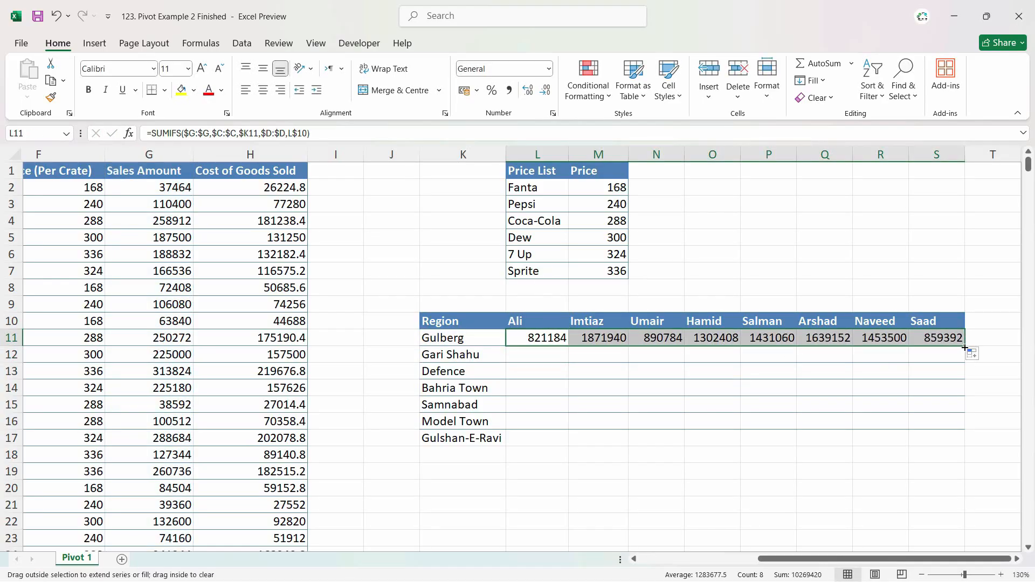
double_click(964, 347)
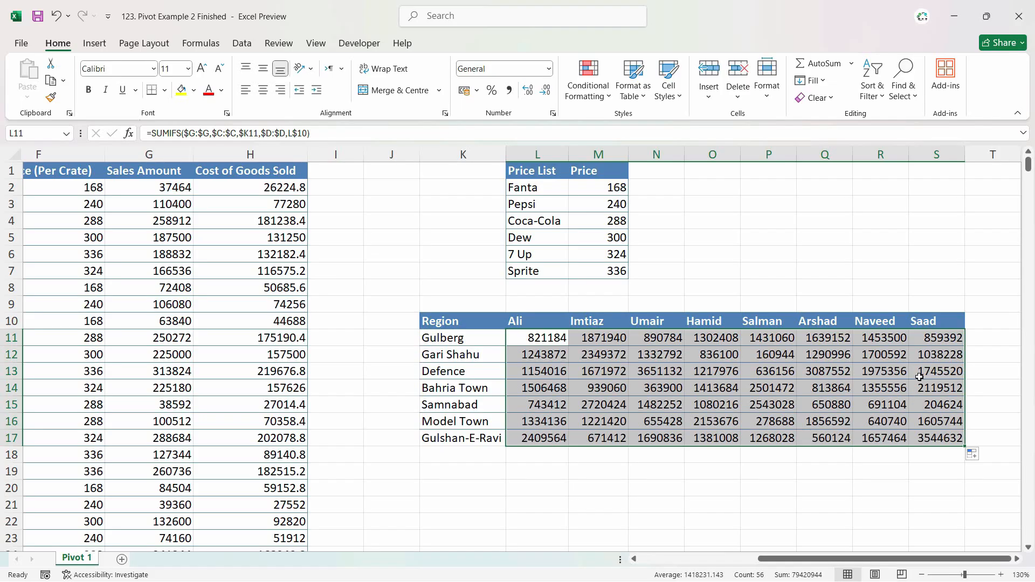
- Inspect the SUMIFS formulas in several cells of the summary table to check how their references adjust
click(723, 384)
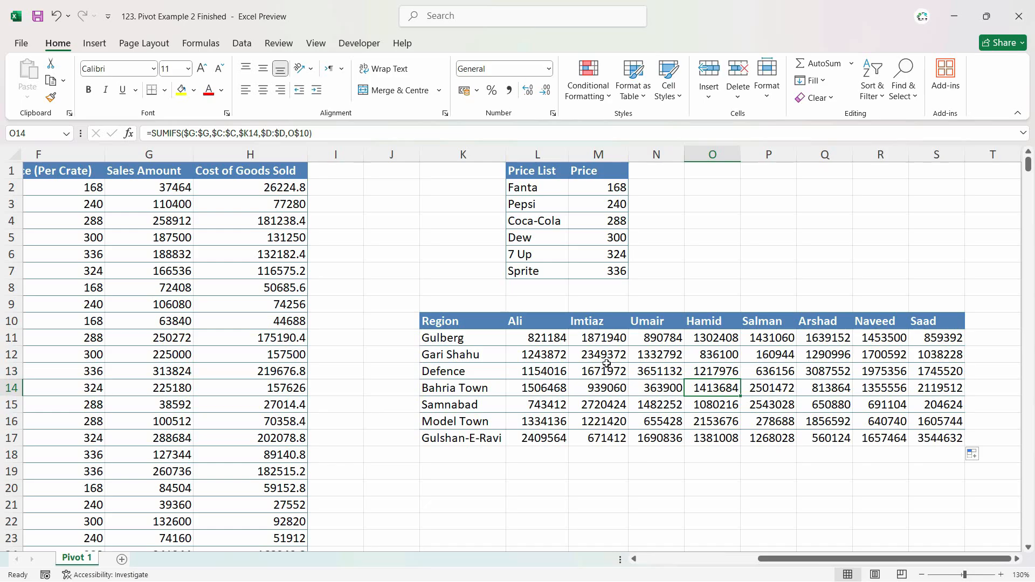
click(545, 339)
click(601, 342)
click(599, 382)
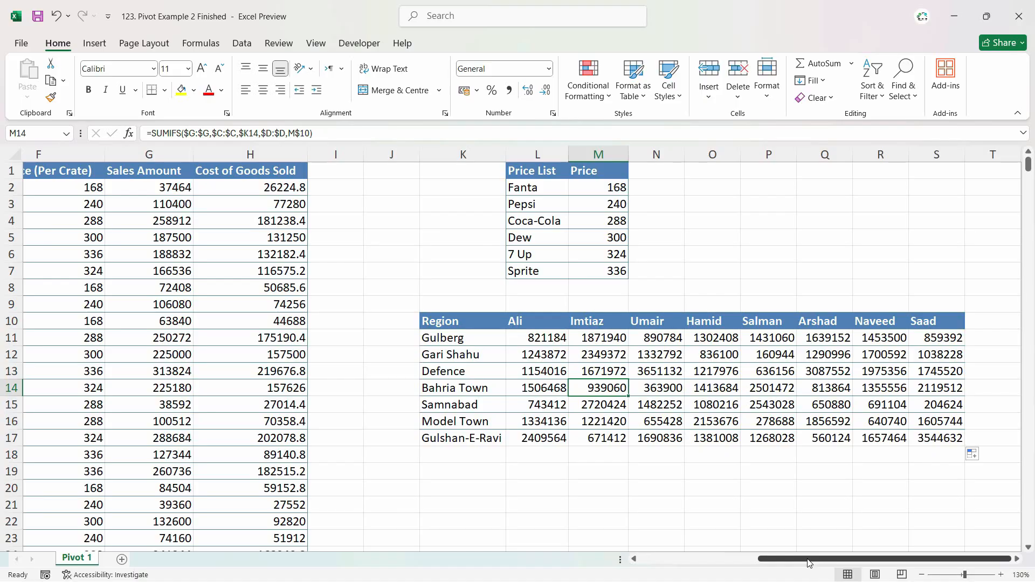
drag(807, 562, 770, 563)
click(686, 343)
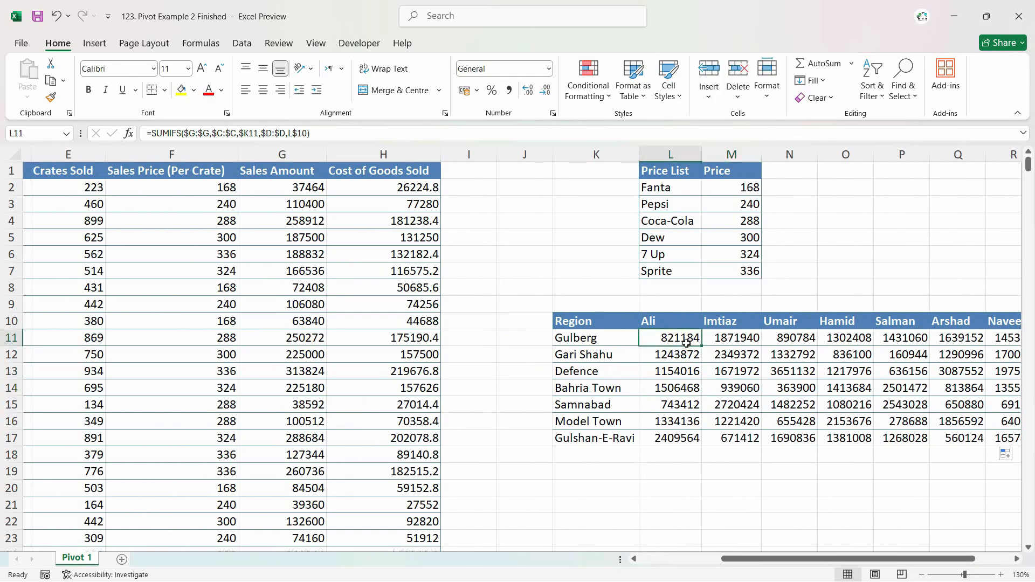
click(695, 370)
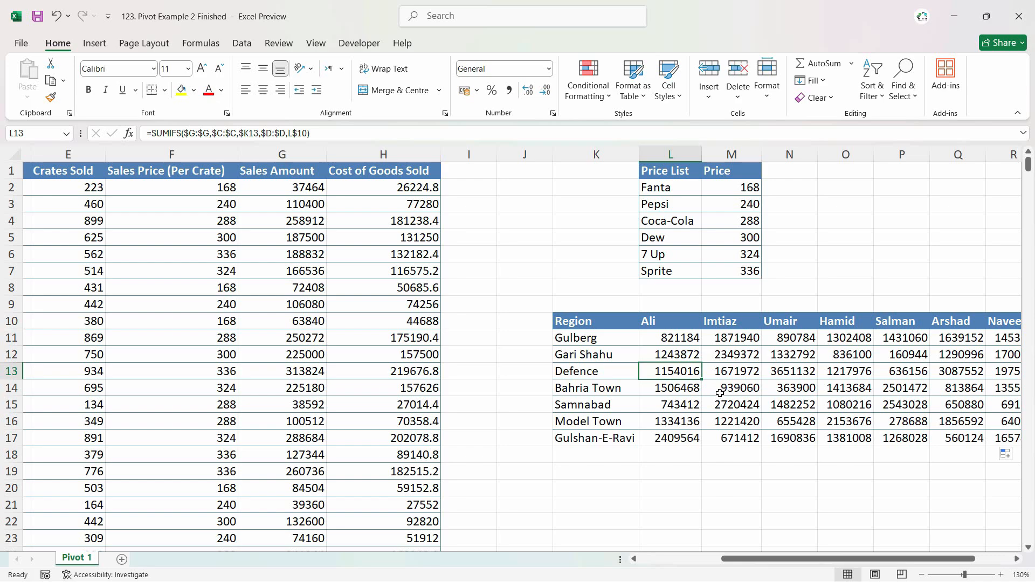
click(735, 357)
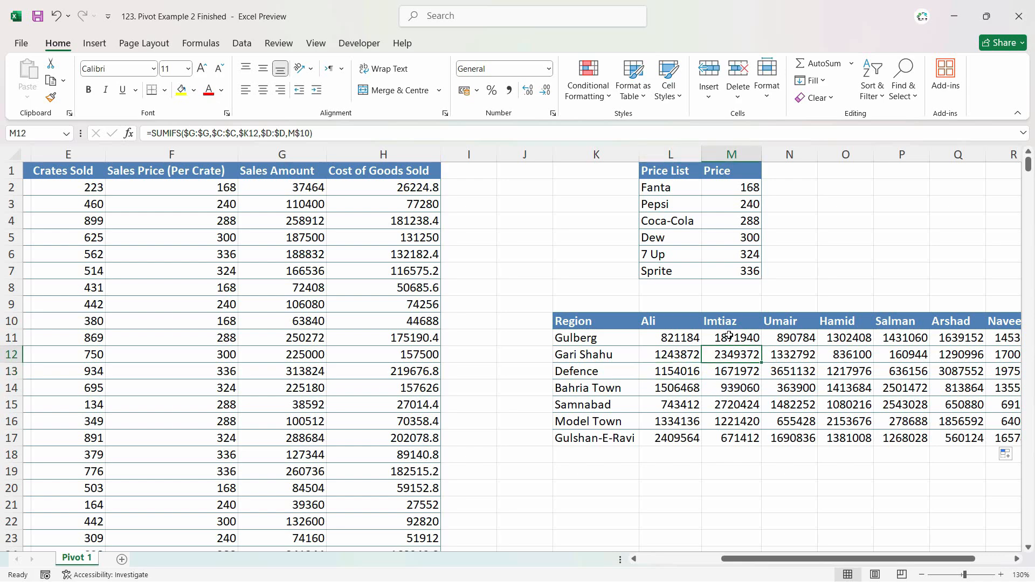
click(738, 342)
- Review the source sales data's columns and rows, from Date through Cost of Goods Sold
drag(863, 561, 781, 561)
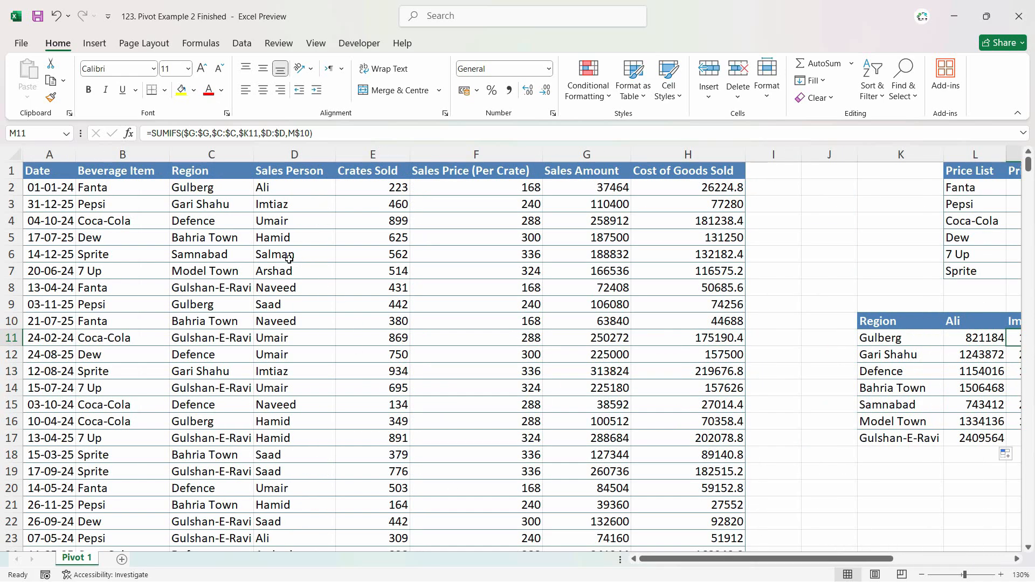
click(103, 223)
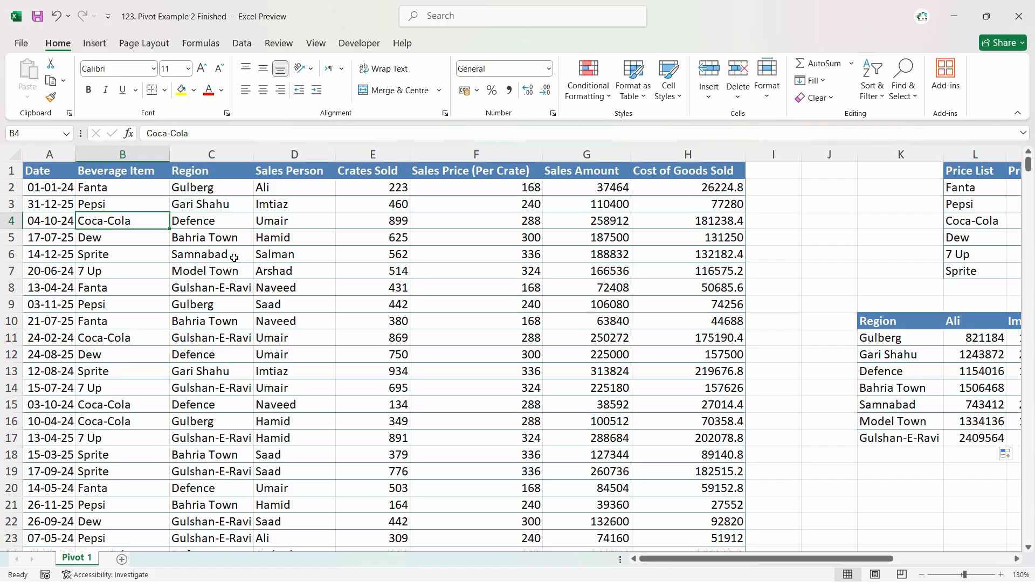
click(271, 239)
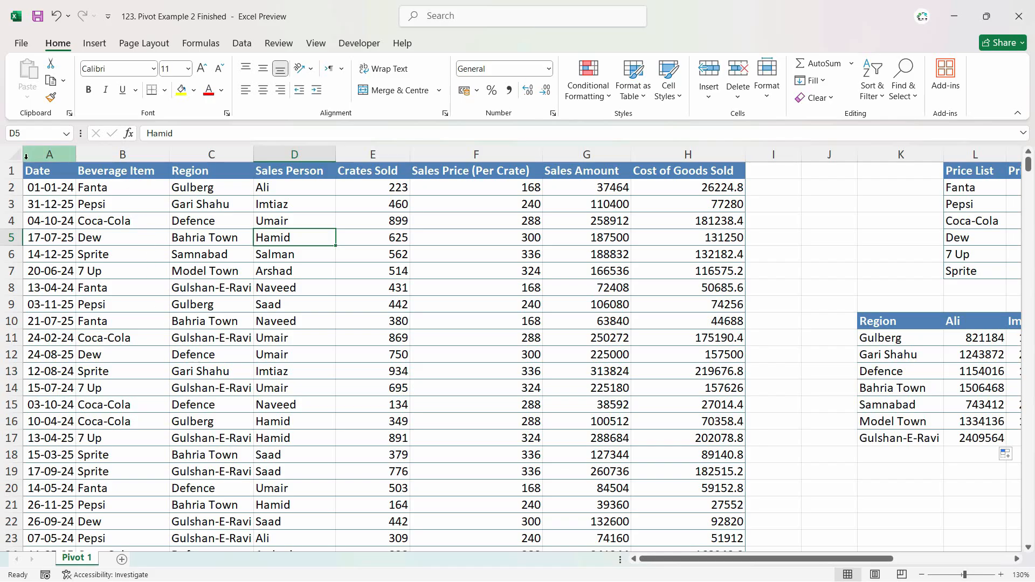
click(38, 172)
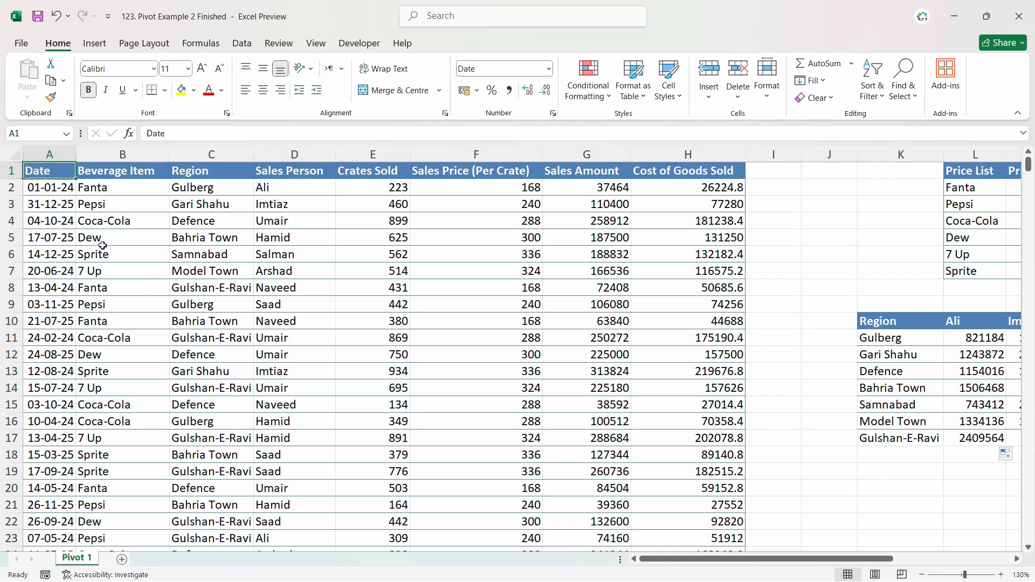
click(143, 325)
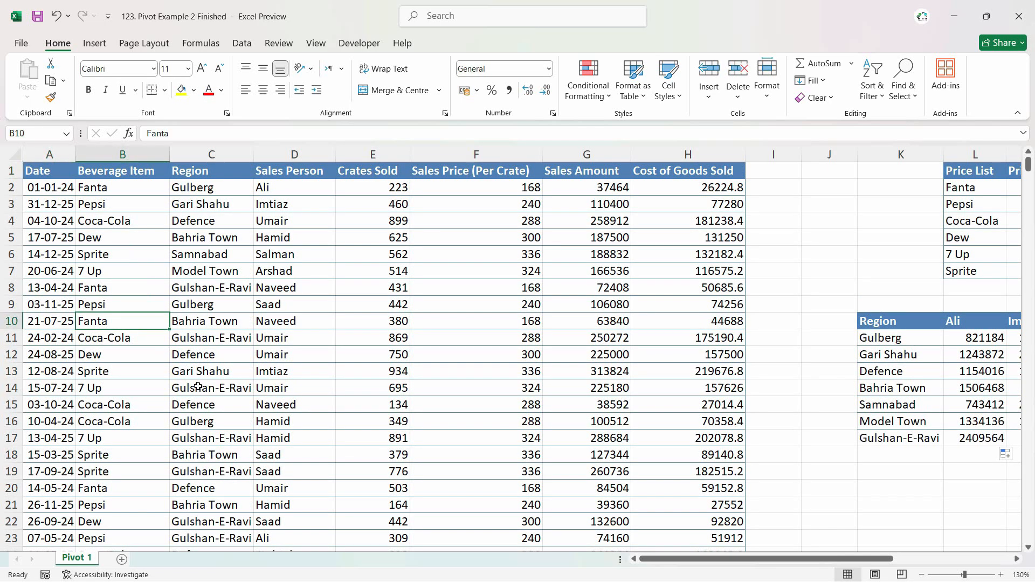
scroll(262, 374, down, 4)
click(351, 339)
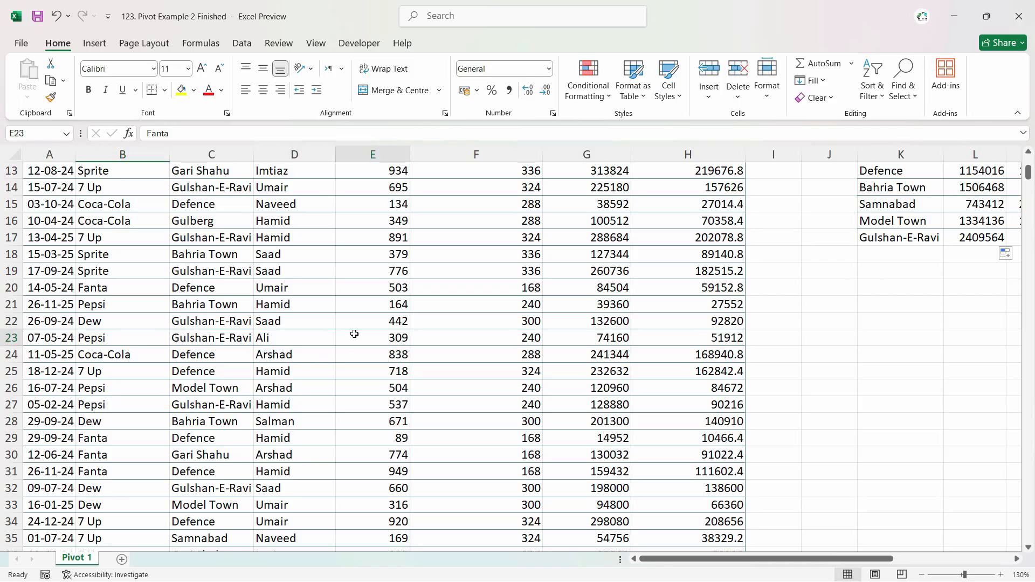
scroll(375, 382, up, 4)
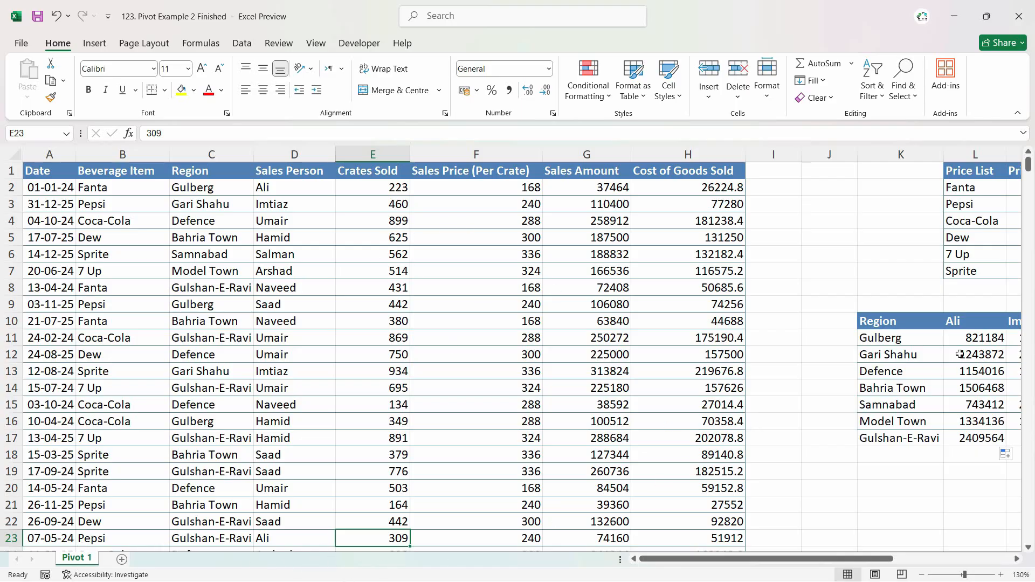
- Compare the SUMIFS formula in L11 with the Region column of the source data
click(965, 338)
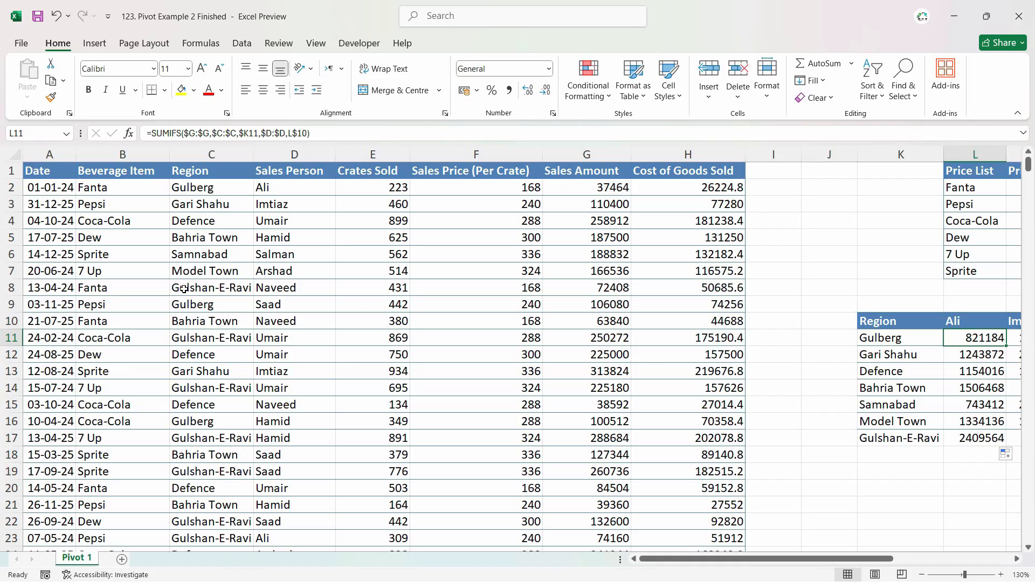
click(197, 255)
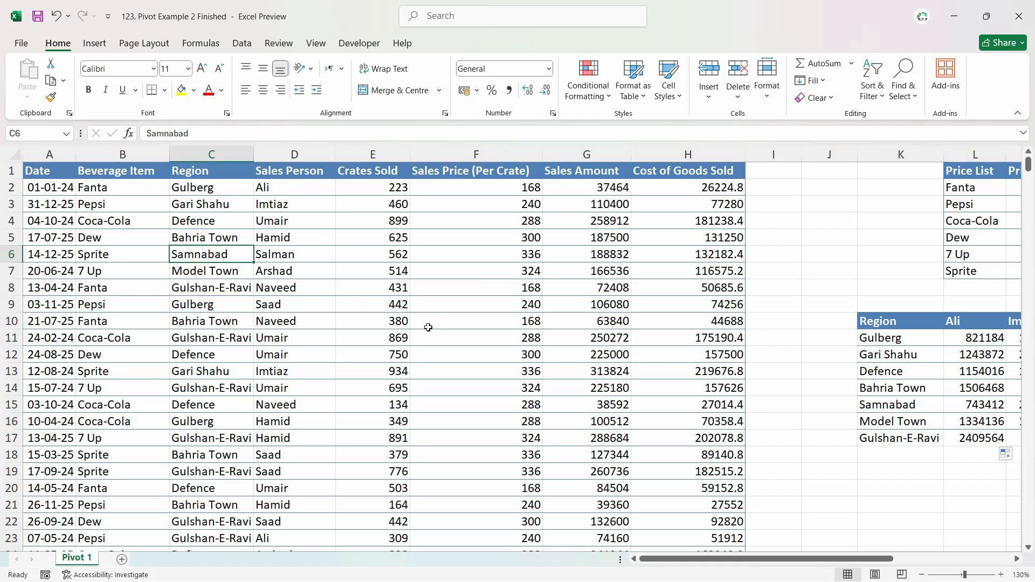
click(955, 360)
click(979, 338)
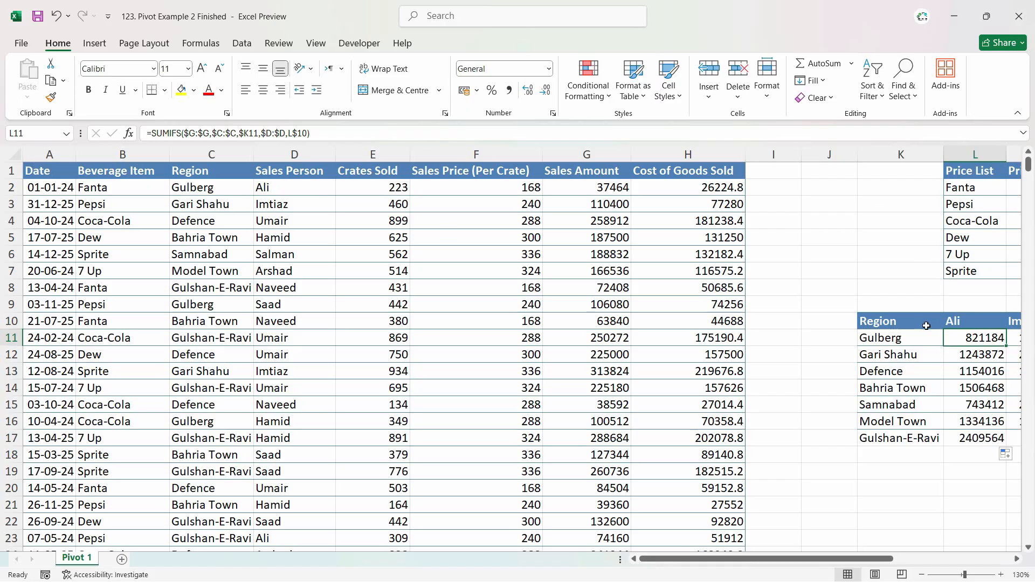
click(195, 222)
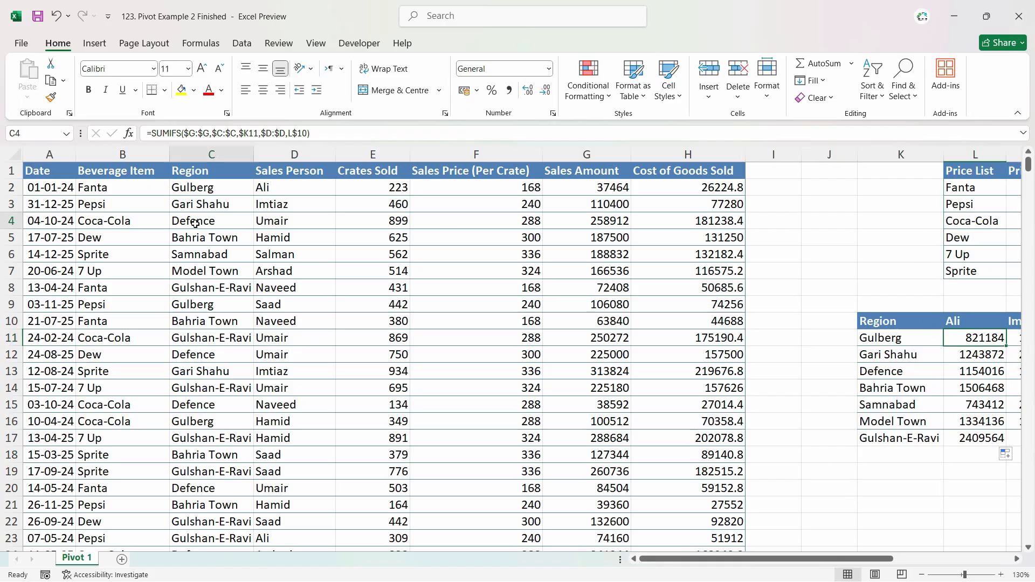
drag(48, 170, 245, 323)
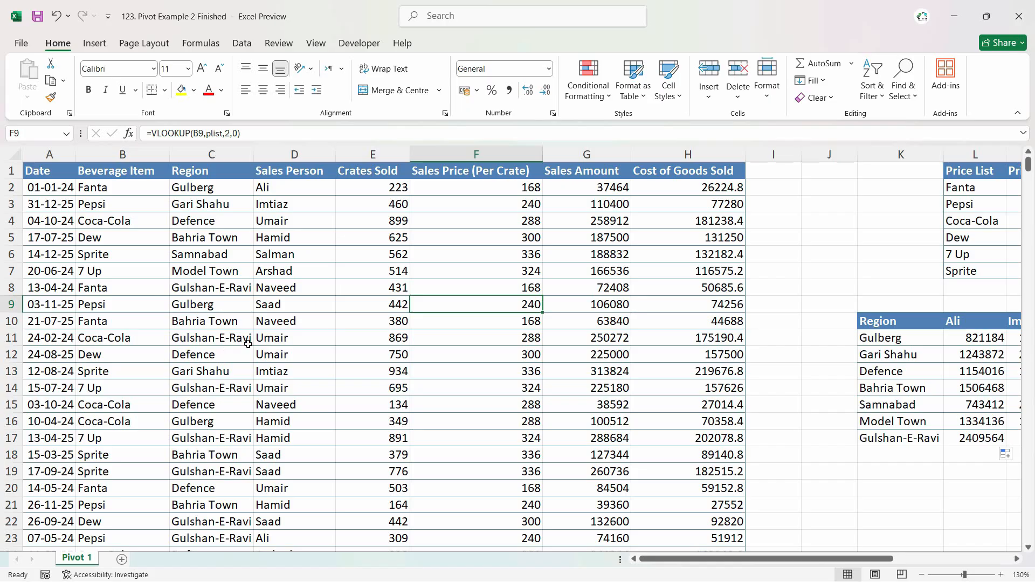
click(95, 43)
click(37, 73)
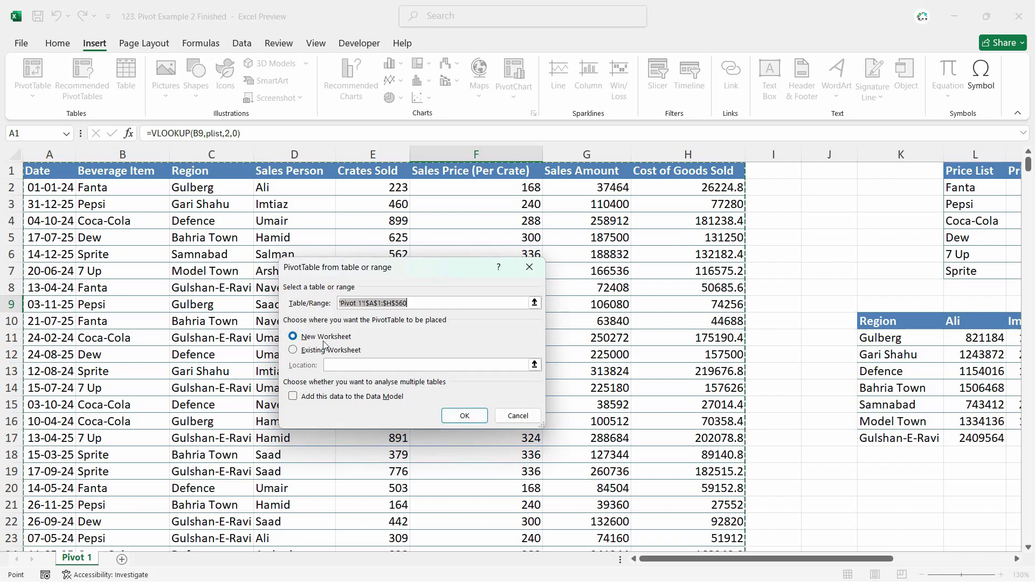
click(515, 416)
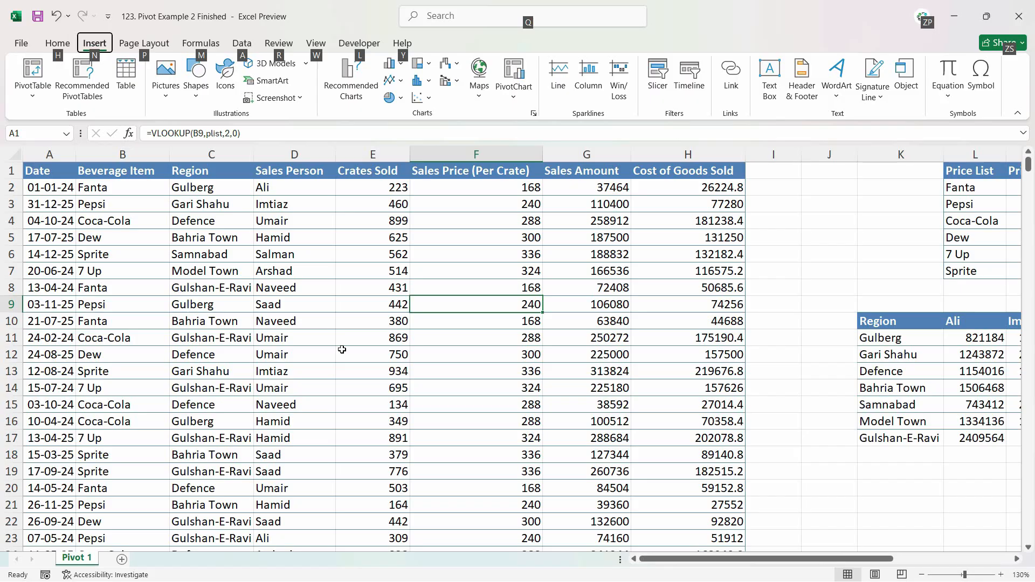
- Try inserting a PivotTable from the sales data on a new worksheet, and undo the insertion
key(alt)
key(v)
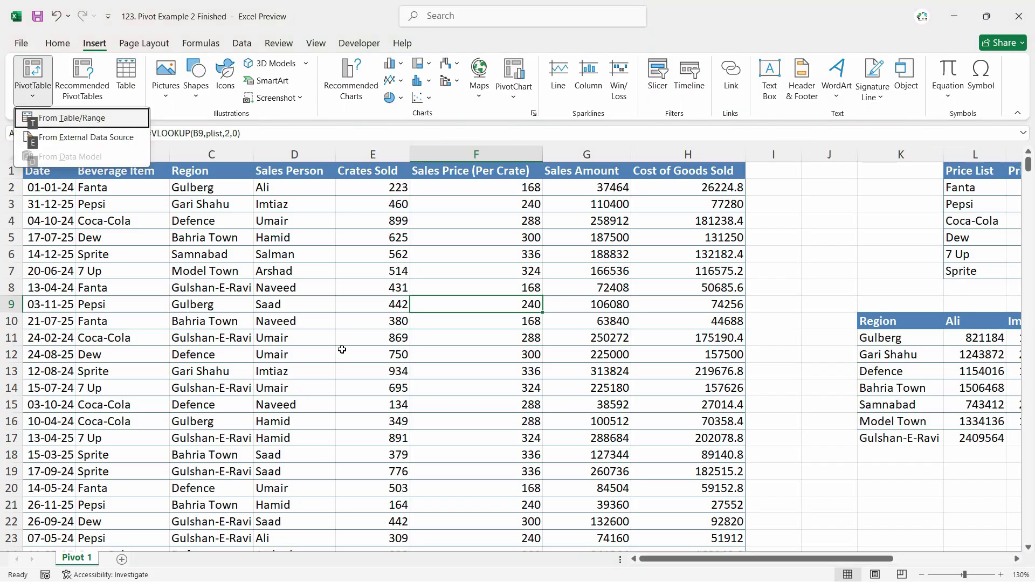
key(t)
key(Return)
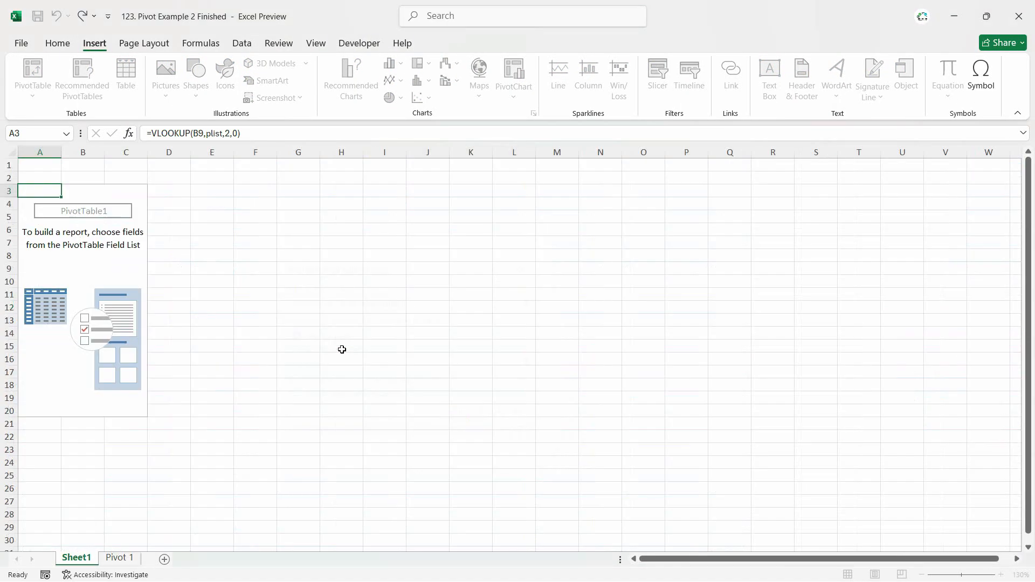
key(ctrl+z)
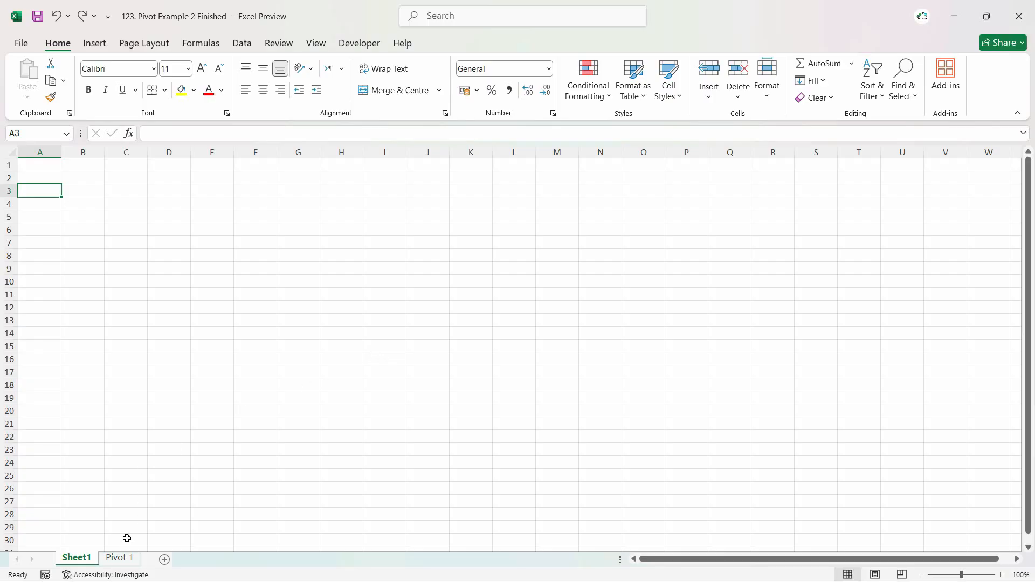
- Insert a PivotTable on a new worksheet from the Pivot 1 sheet's sales data, range $A$1:$H$560
click(120, 556)
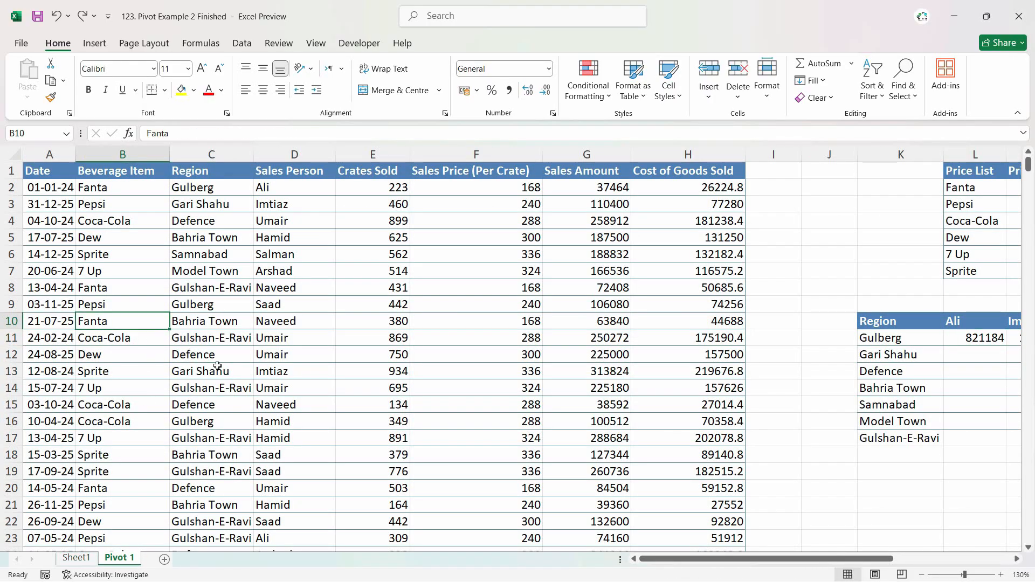
key(alt)
key(n)
key(v)
key(t)
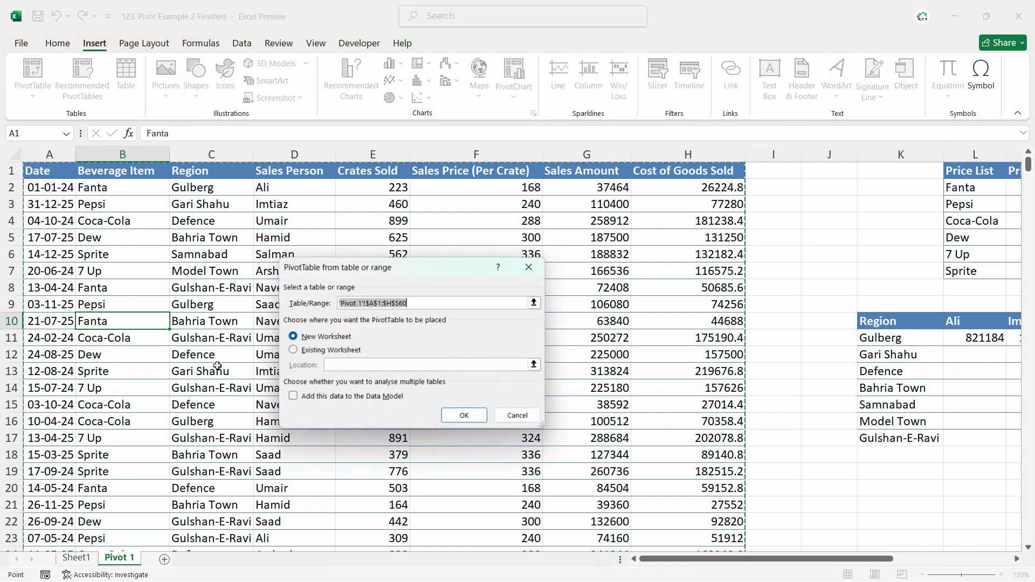
key(Return)
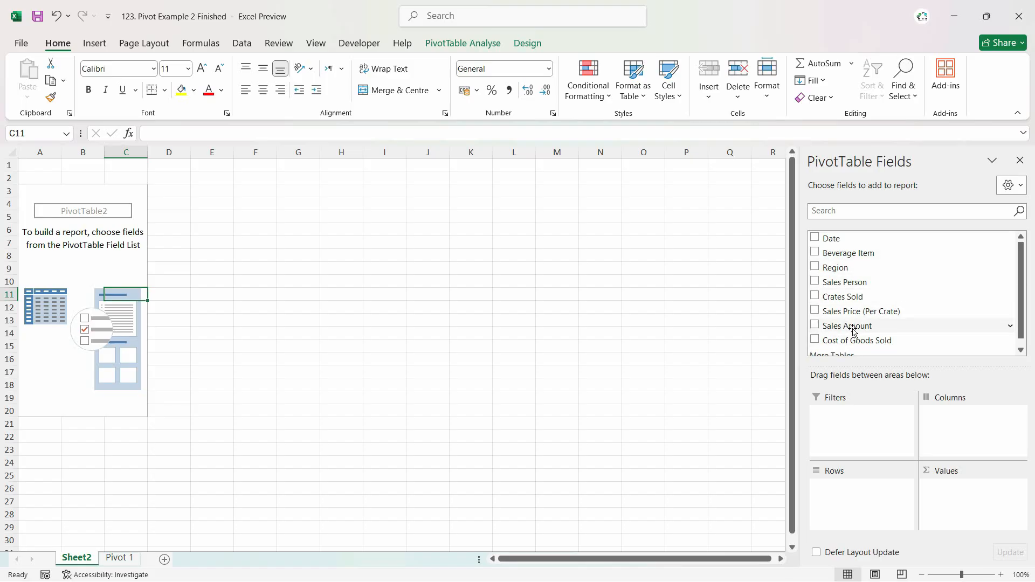
- Examine the empty PivotTable's layout placeholder and field list on the new sheet, and return to the Pivot 1 sheet
click(28, 302)
drag(28, 303, 26, 323)
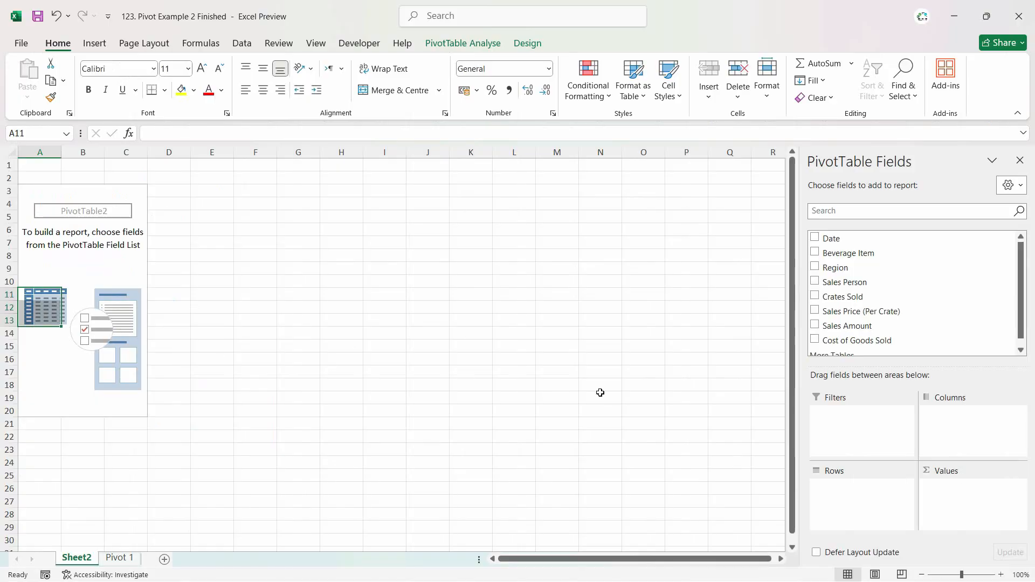
click(600, 385)
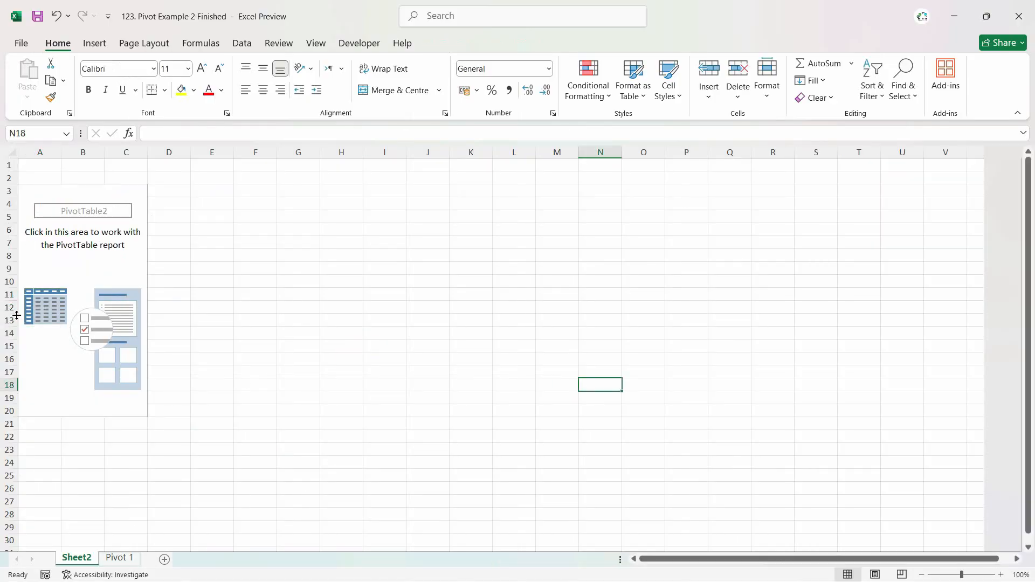
click(18, 316)
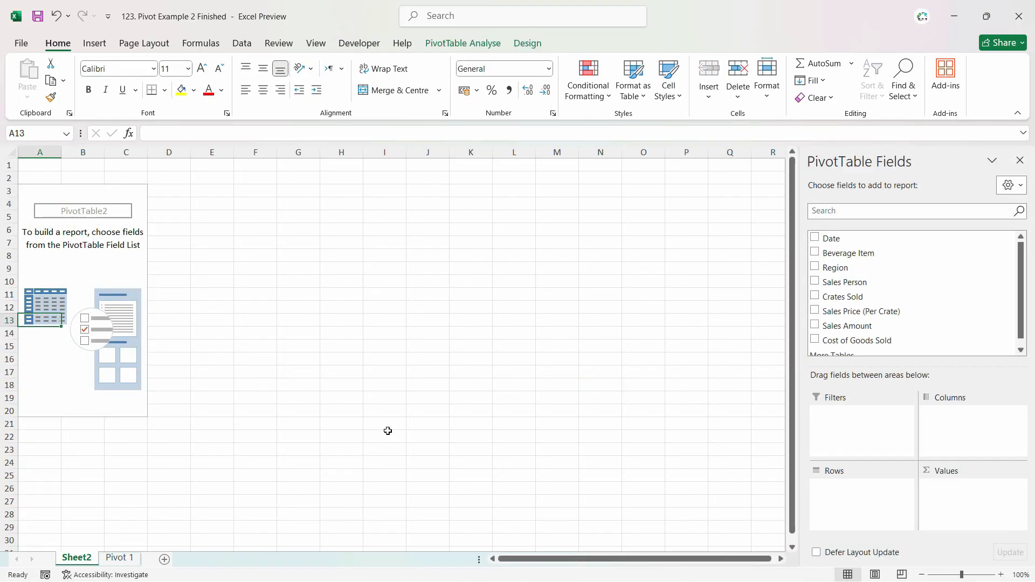
click(120, 557)
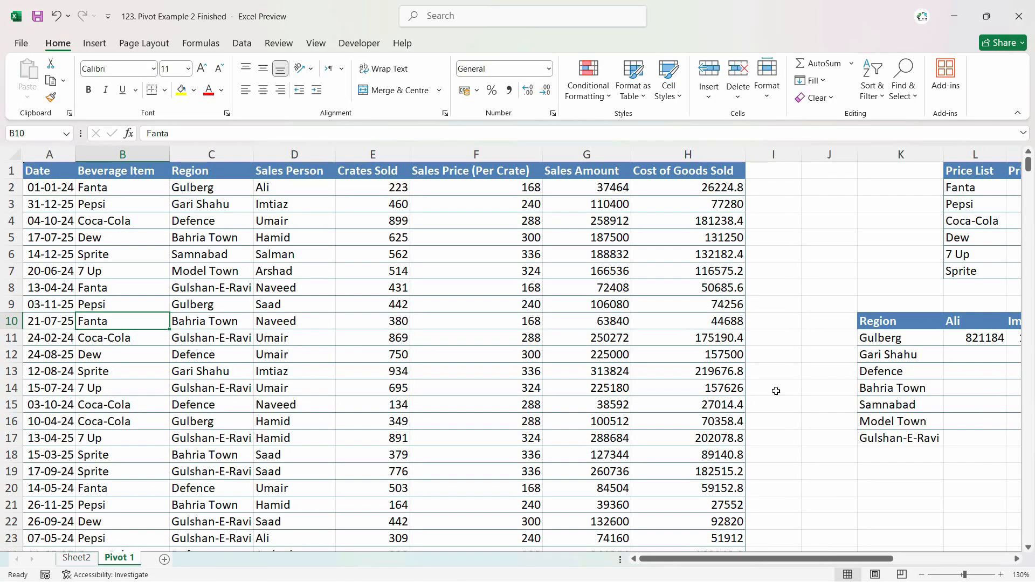
- Review the region labels and salesperson headings of the SUMIFS summary table on the Pivot 1 sheet
drag(884, 326, 893, 439)
click(973, 323)
drag(1017, 319, 923, 319)
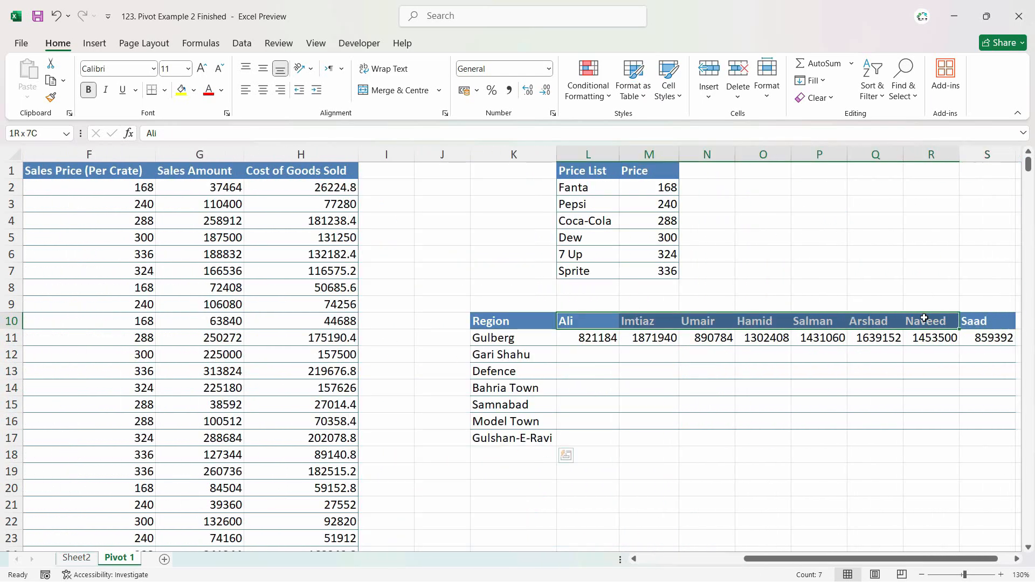
click(621, 372)
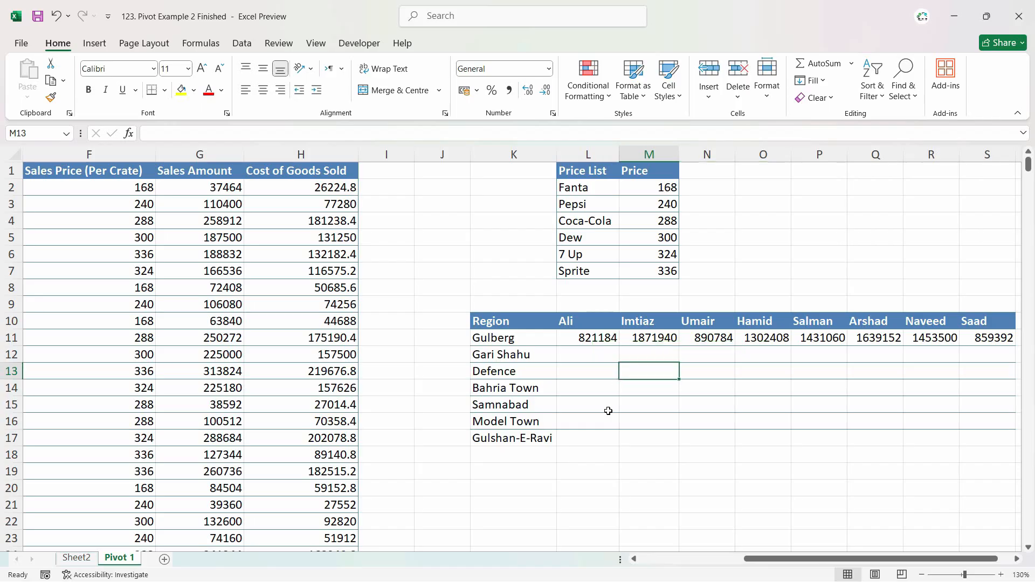
- Return to Sheet2 and compare the PivotTable field list's availability with a cell outside and inside the empty placeholder selected
click(85, 559)
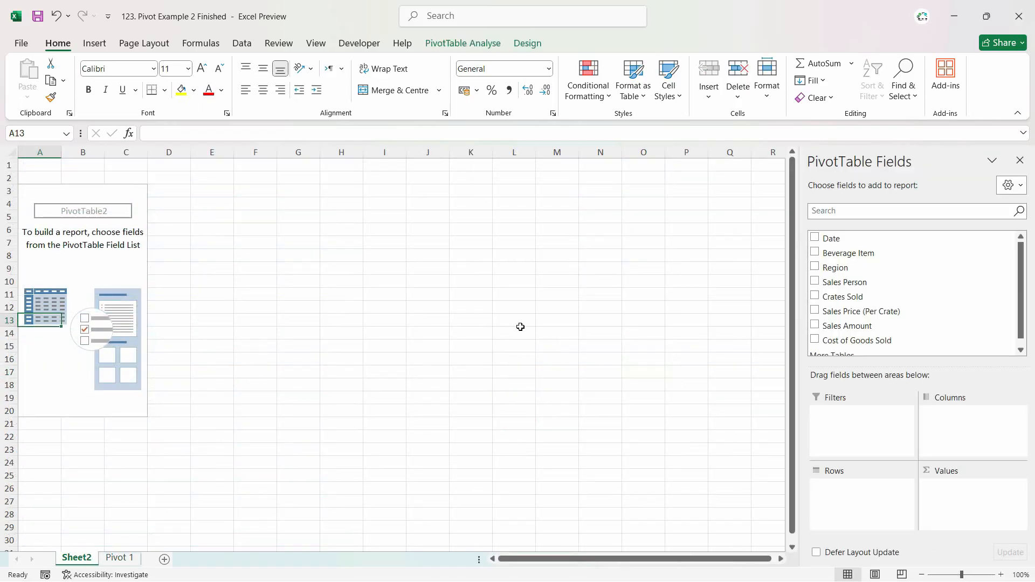
click(346, 324)
click(79, 267)
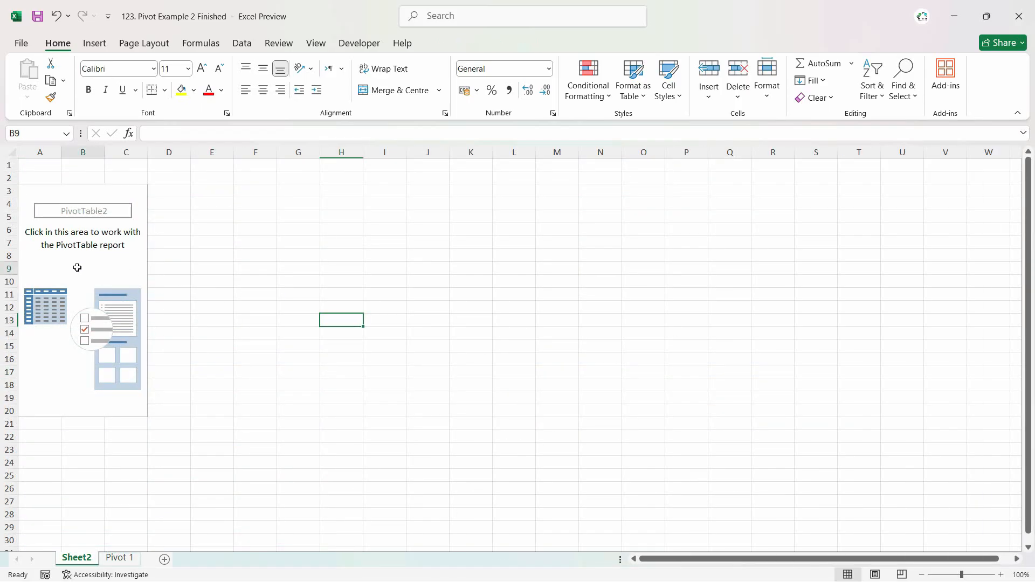
click(309, 211)
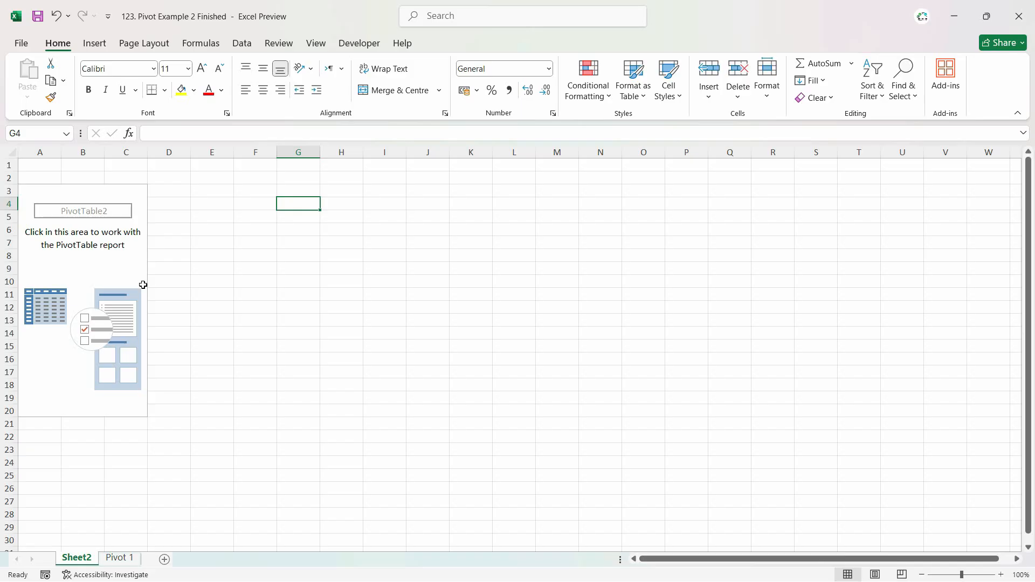
click(58, 275)
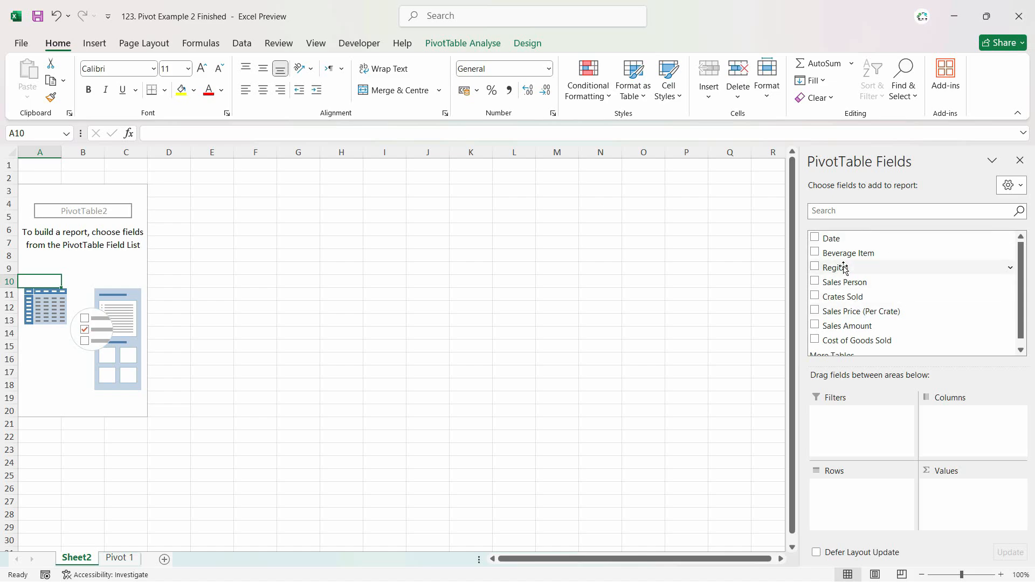
- Place Region in the PivotTable's rows and Sales Person in its columns
drag(845, 268, 861, 502)
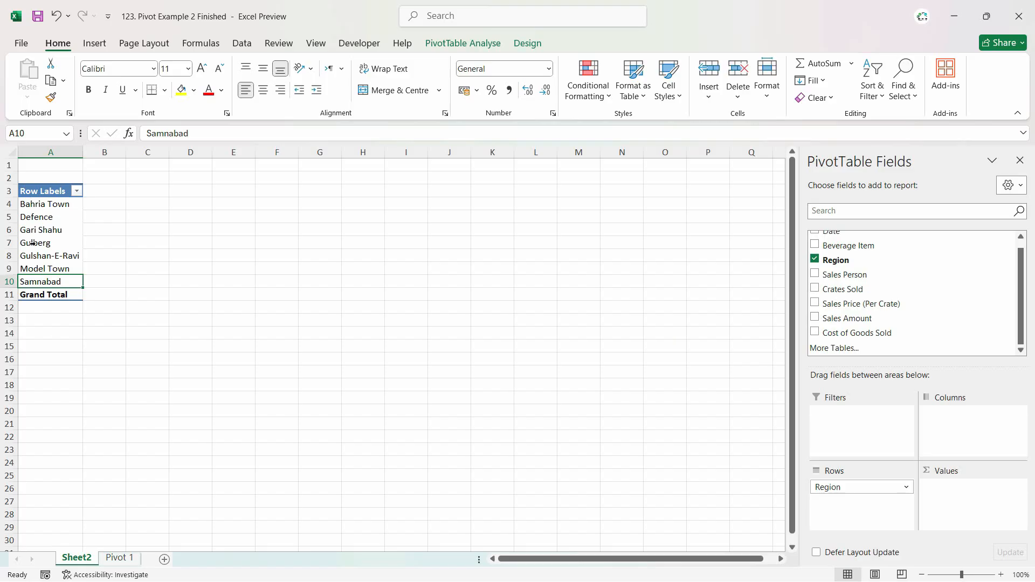
ctrl+scroll(52, 305, up, 3)
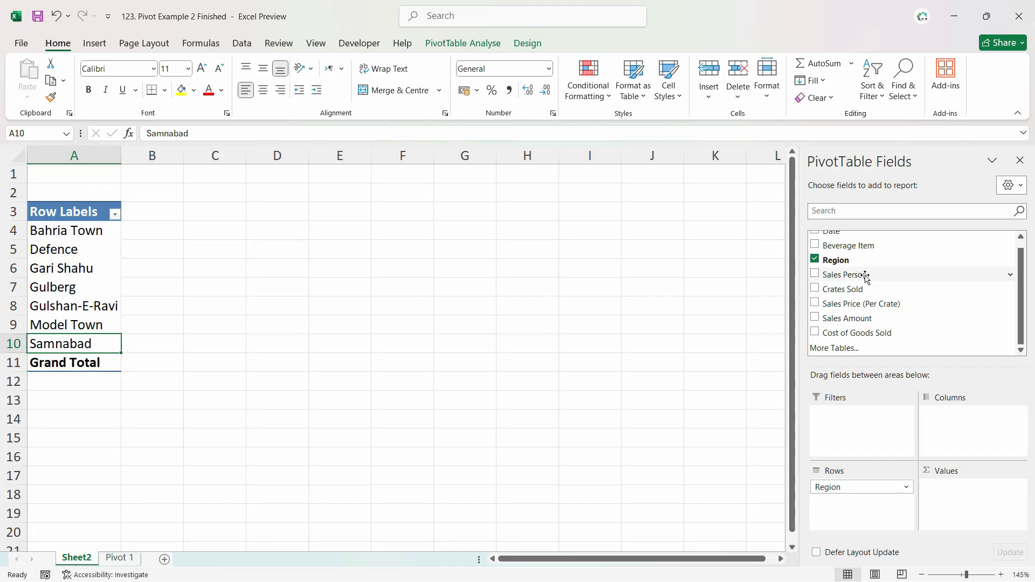
drag(864, 278, 974, 417)
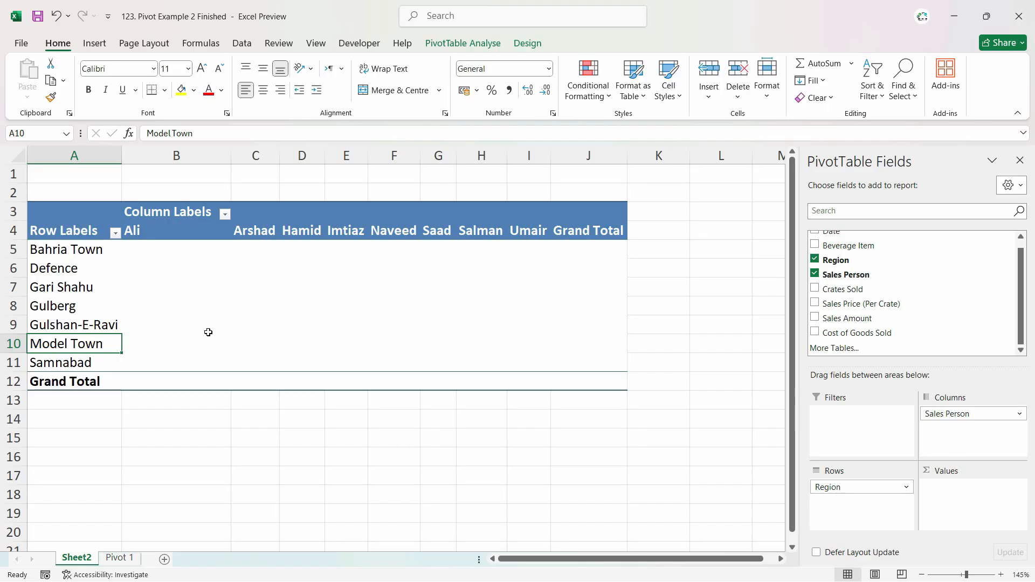
- Check the region and salesperson labels, and add Sales Amount as the PivotTable's summed values
click(71, 251)
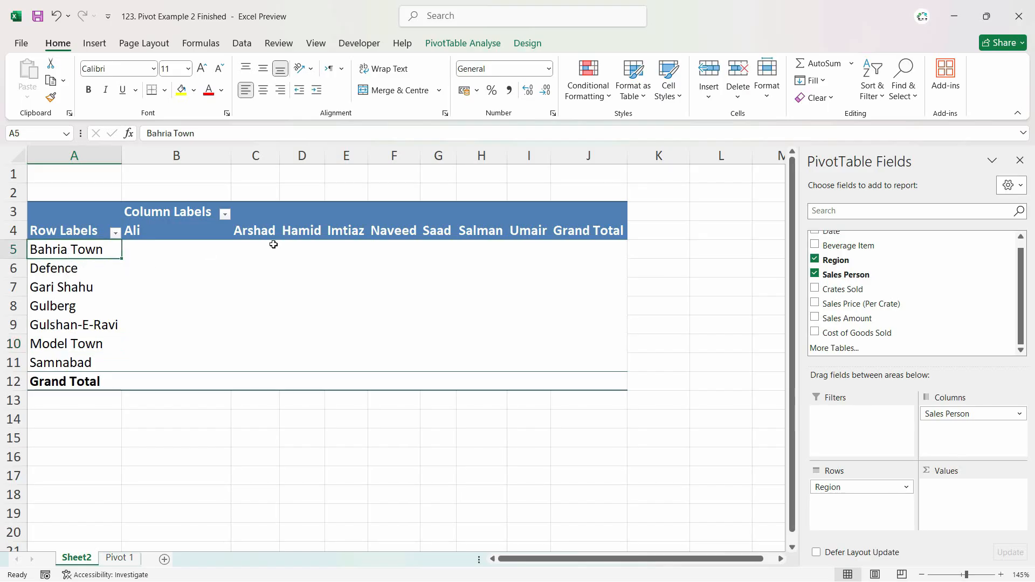
click(303, 235)
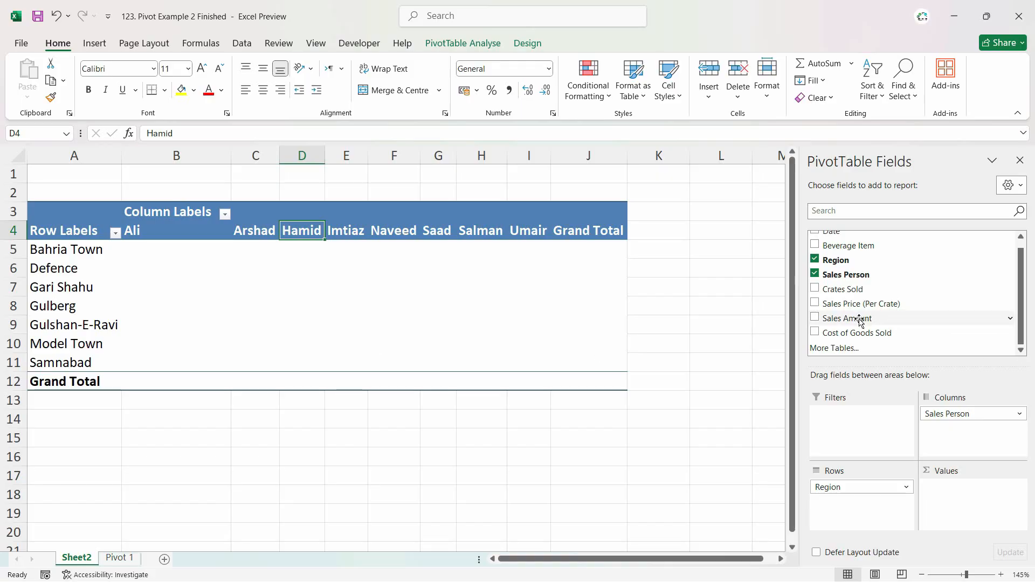
drag(845, 323, 982, 499)
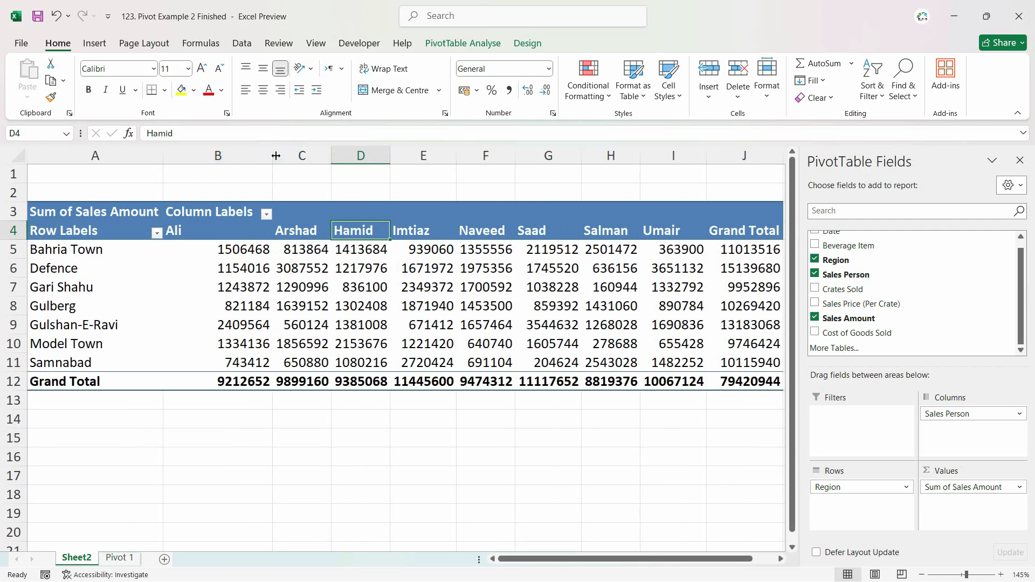
- Examine the PivotTable's sales amounts and its grand totals per salesperson and per region
click(204, 277)
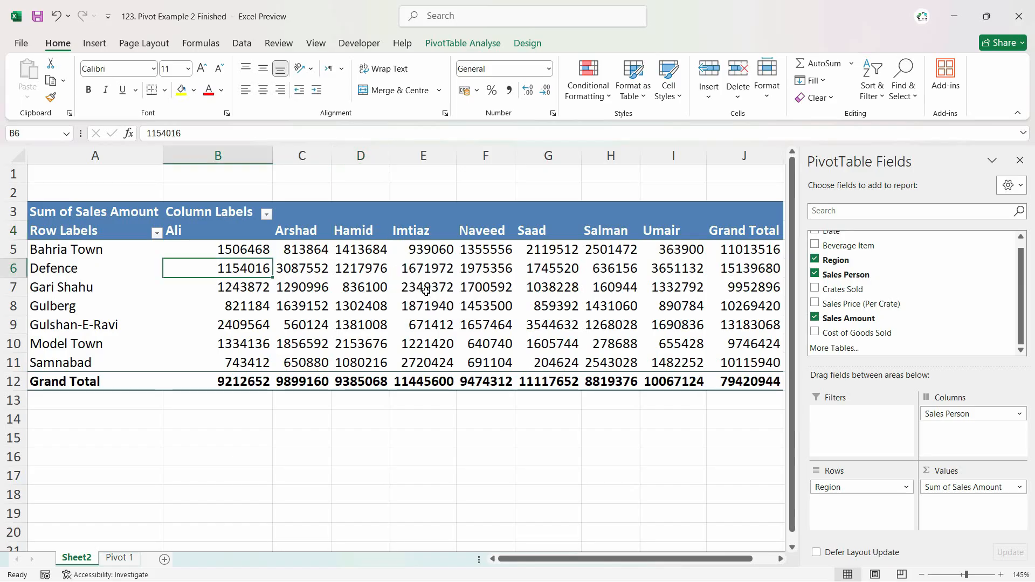
click(240, 386)
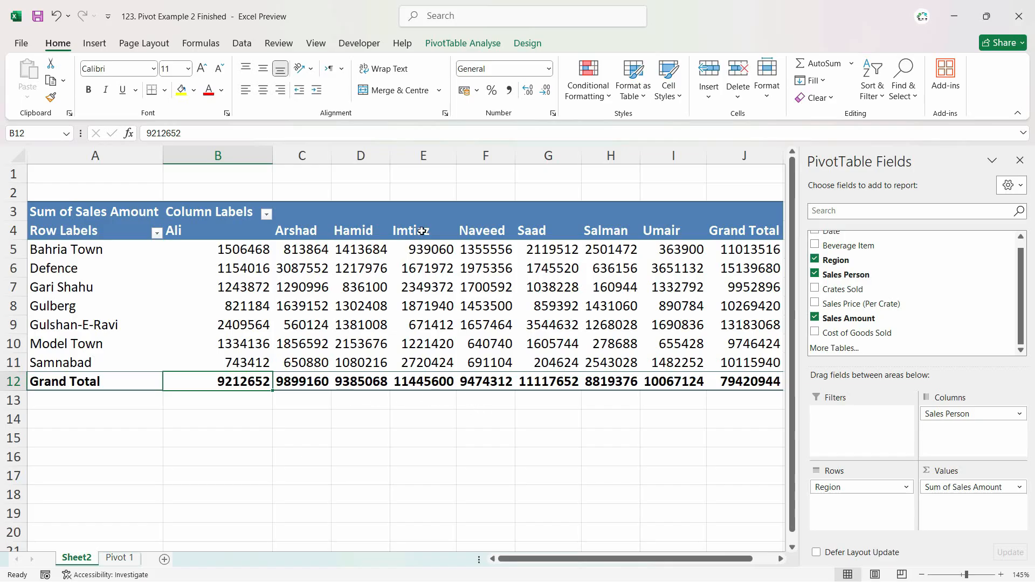
click(408, 386)
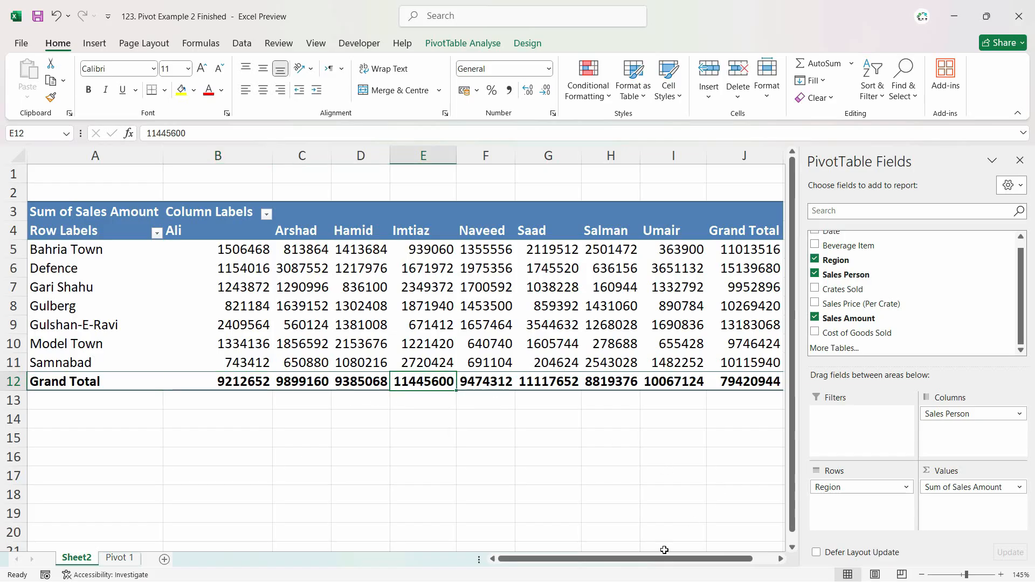
drag(665, 550, 687, 550)
click(696, 325)
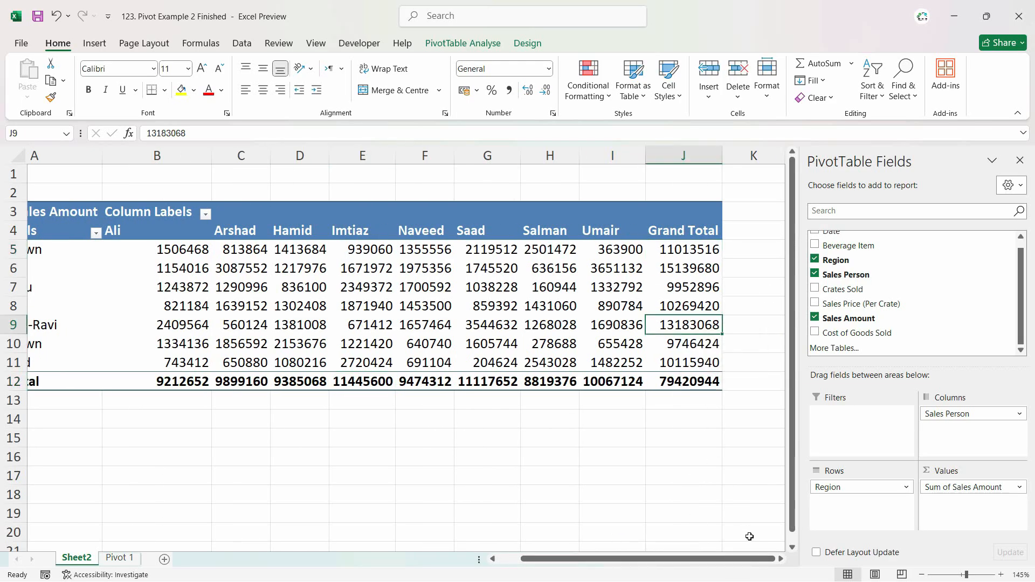
scroll(749, 536, left, 2)
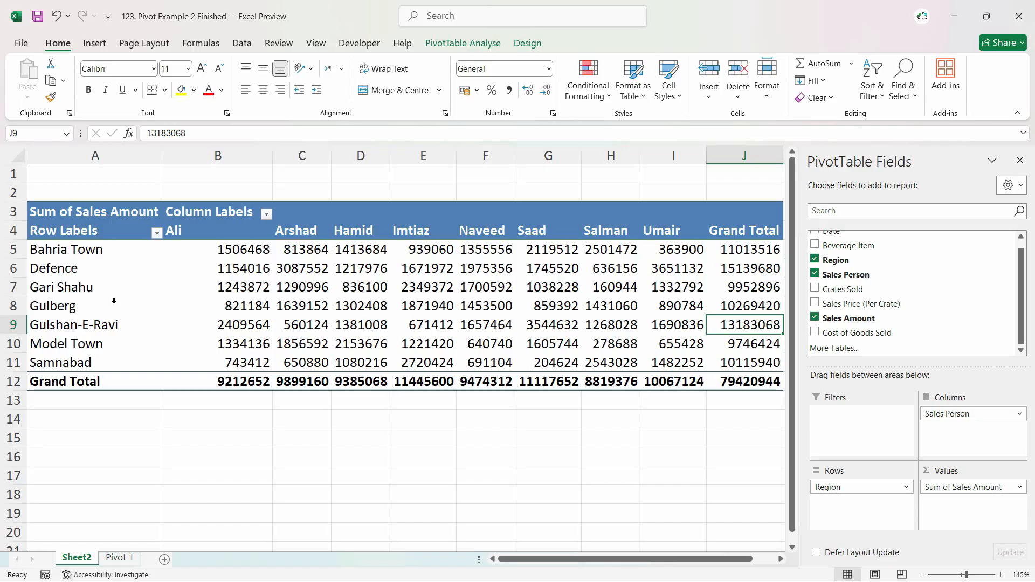
- Add Beverage Item beneath Region in the PivotTable's rows and examine the sales breakdown by beverage within each region
click(48, 249)
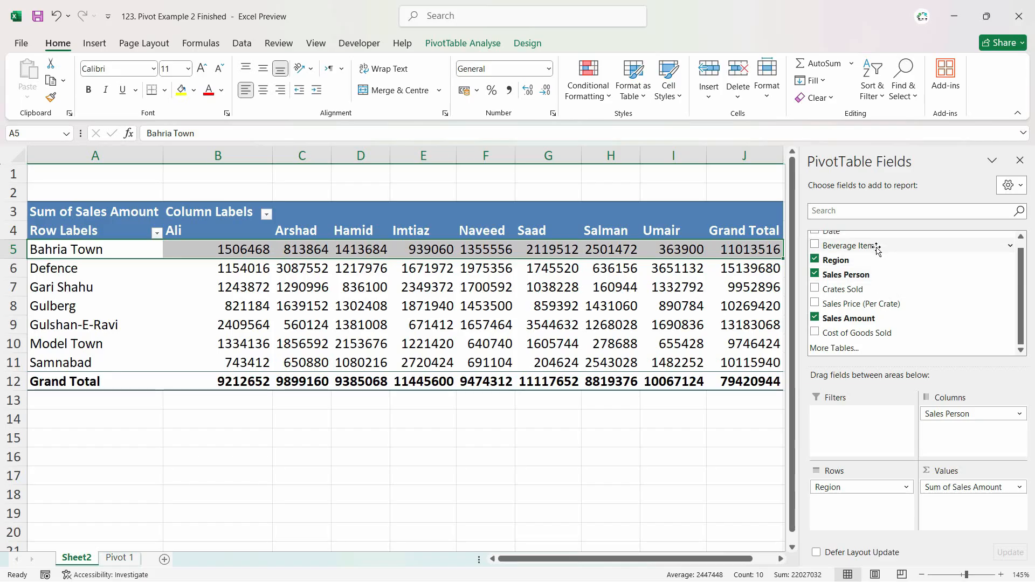
drag(877, 249, 871, 516)
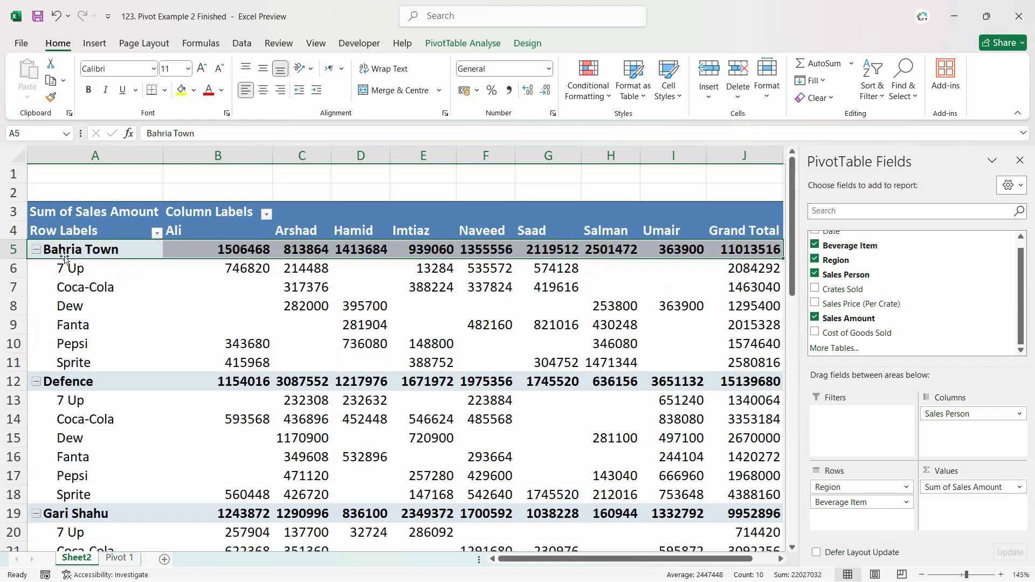
click(250, 249)
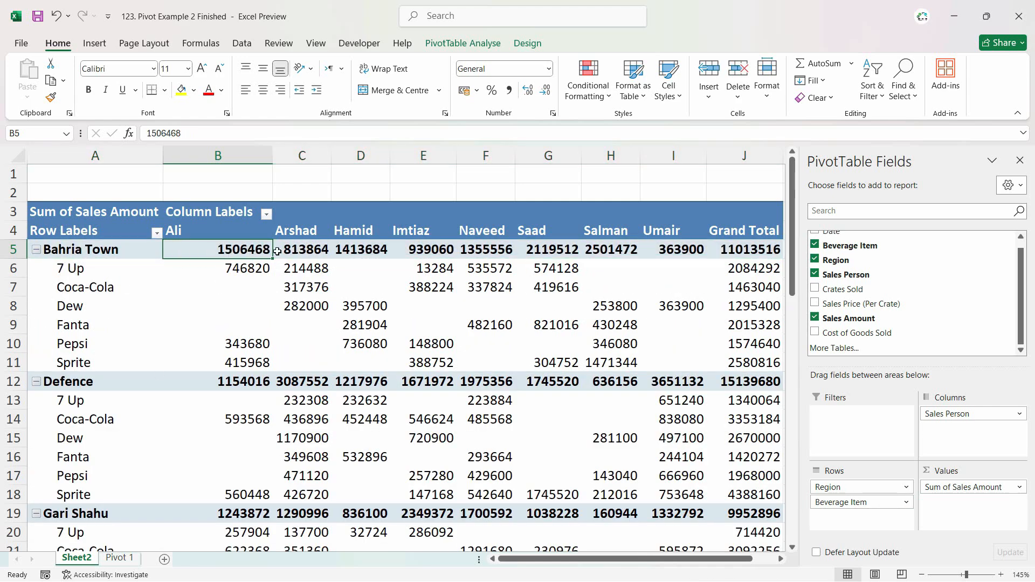
click(71, 269)
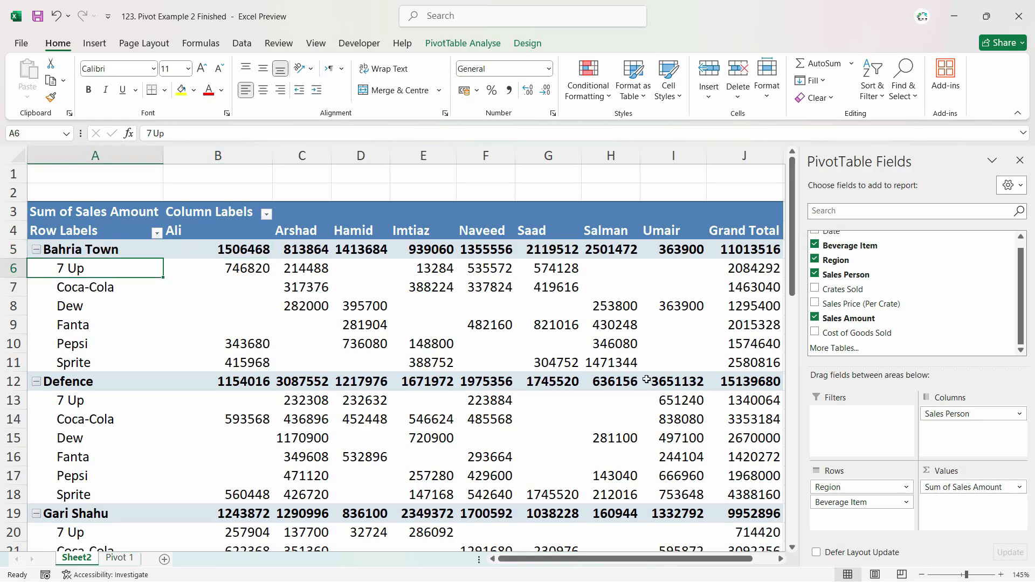
scroll(655, 507, down, 1)
click(235, 331)
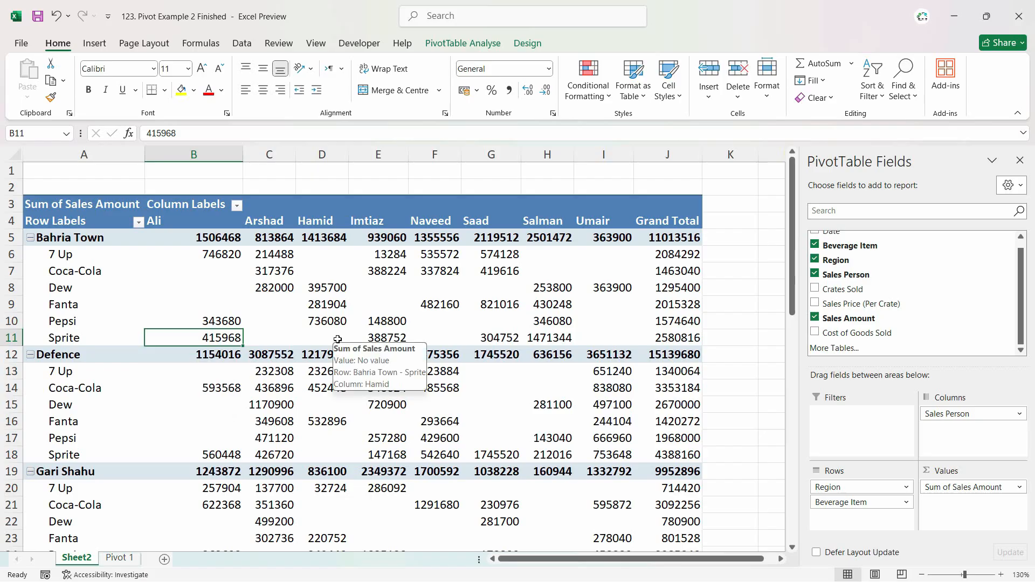
click(285, 285)
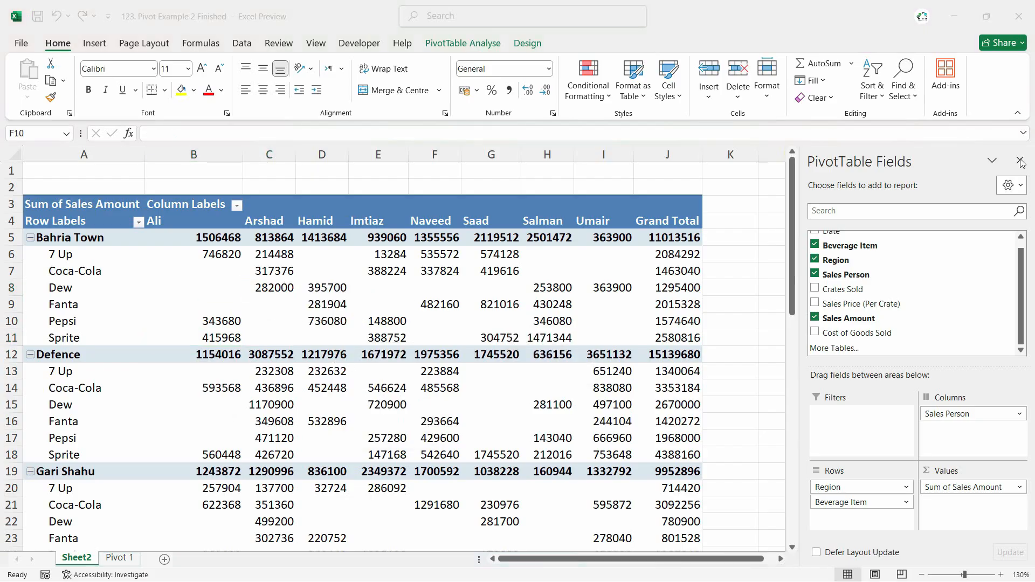
click(434, 321)
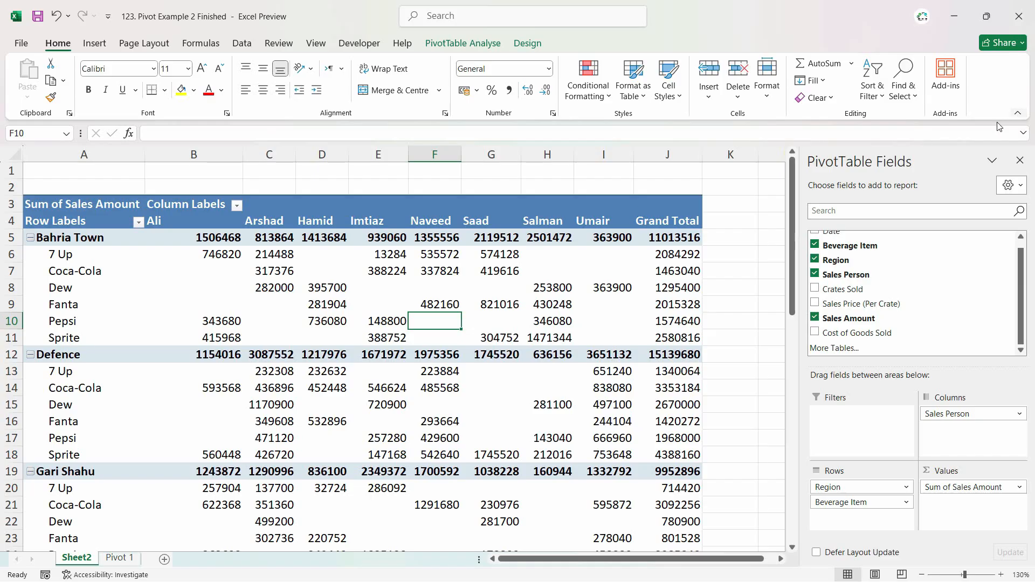
- Collapse the ribbon and remove Beverage Item from the PivotTable's rows
click(1018, 112)
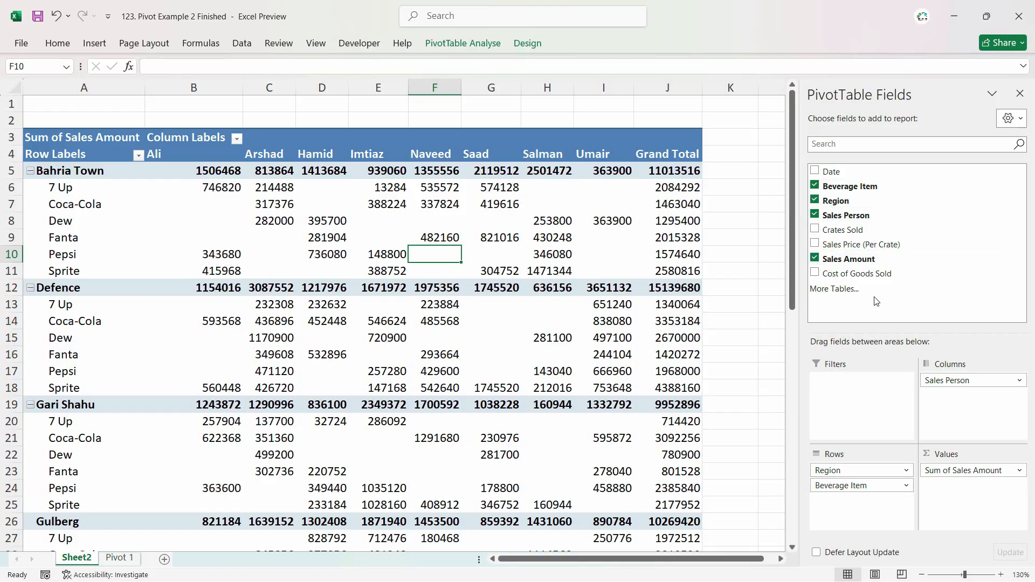
click(816, 186)
click(816, 186)
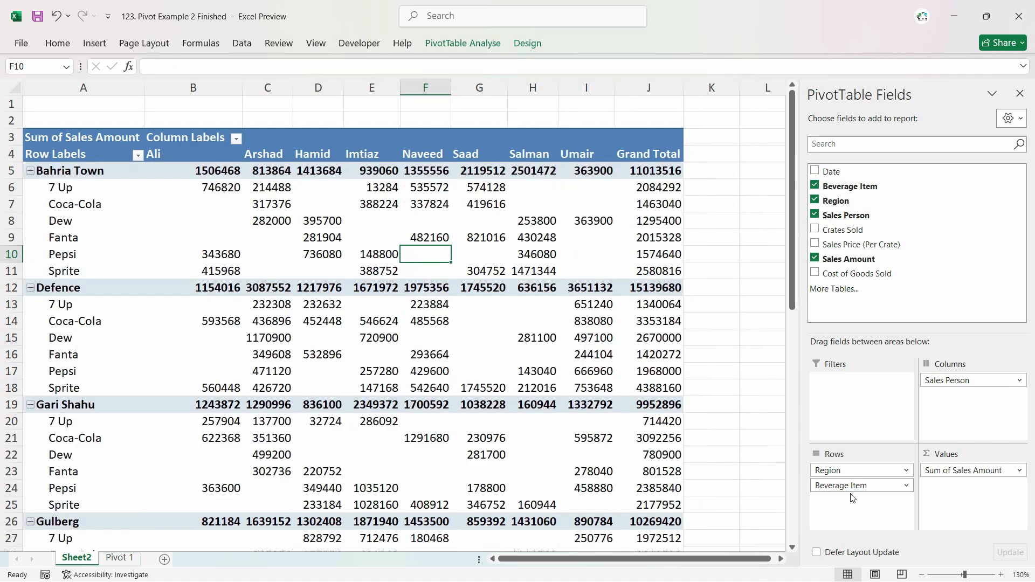
drag(862, 487, 736, 477)
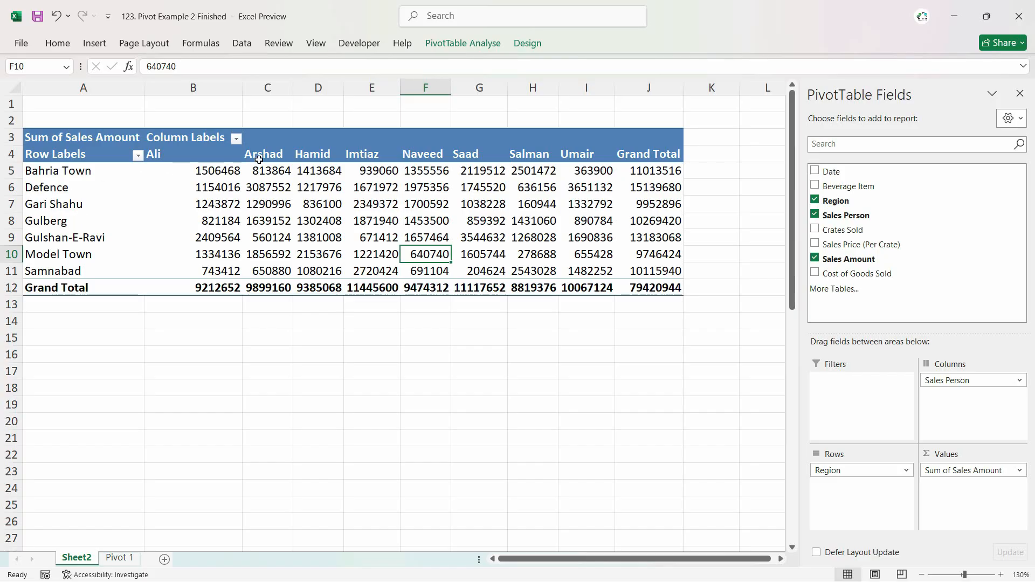
- Swap the PivotTable's layout so that Sales Person is in the rows and Region is in the columns
mouse_move(370, 243)
drag(841, 472, 831, 499)
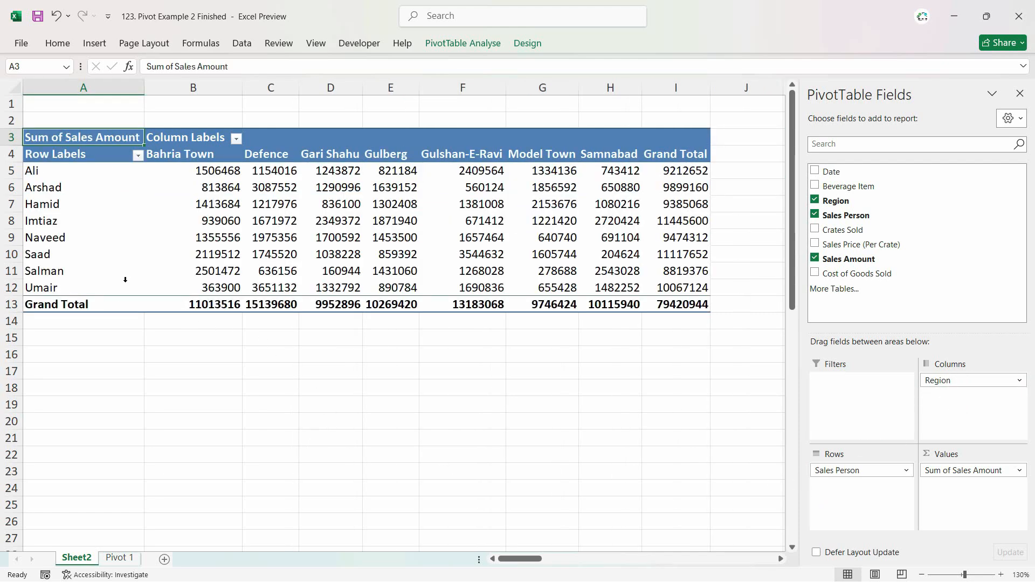
click(124, 254)
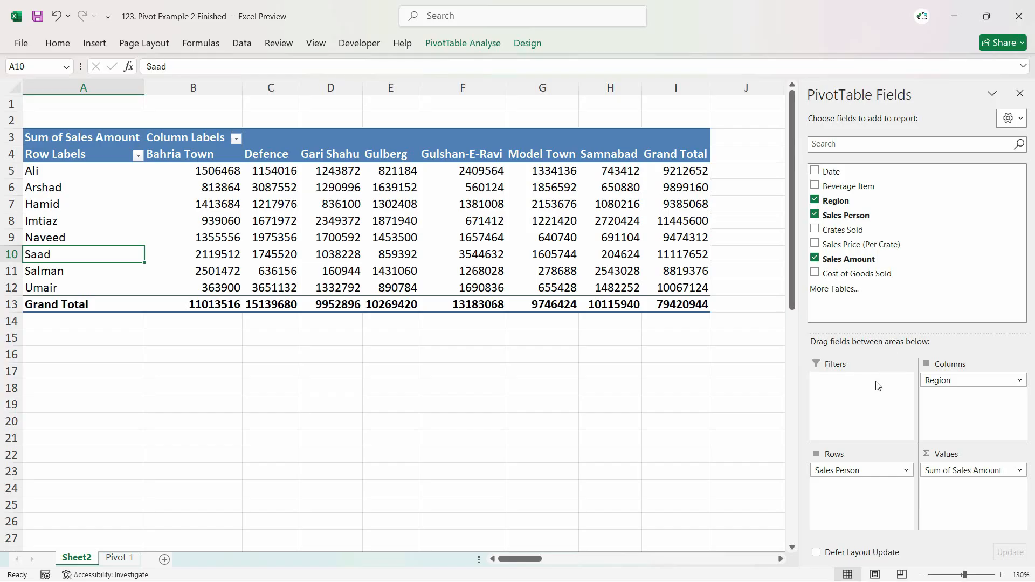
- Apply the Medium PivotTable style with a solid purple header and plain white rows
click(528, 44)
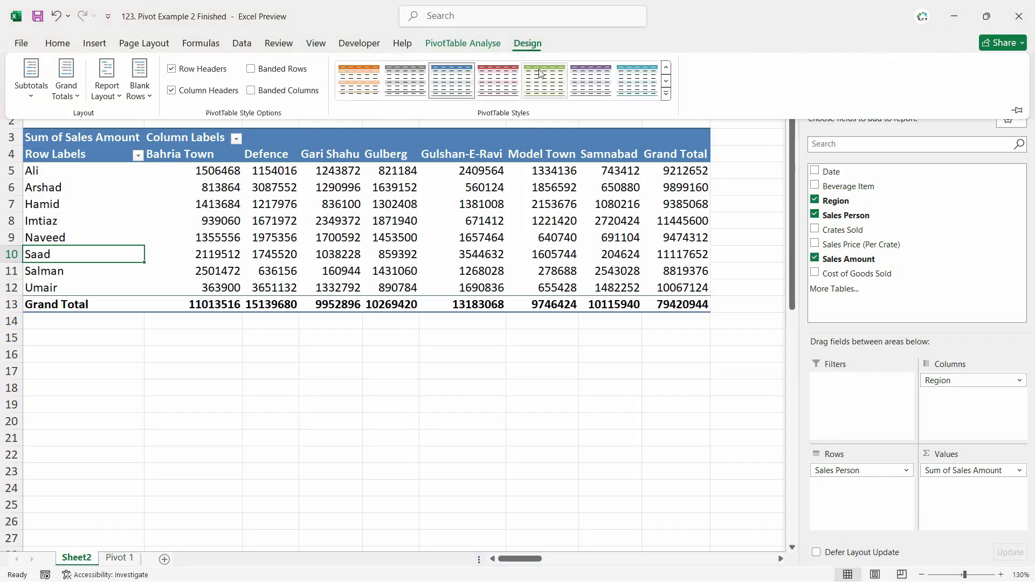
click(667, 95)
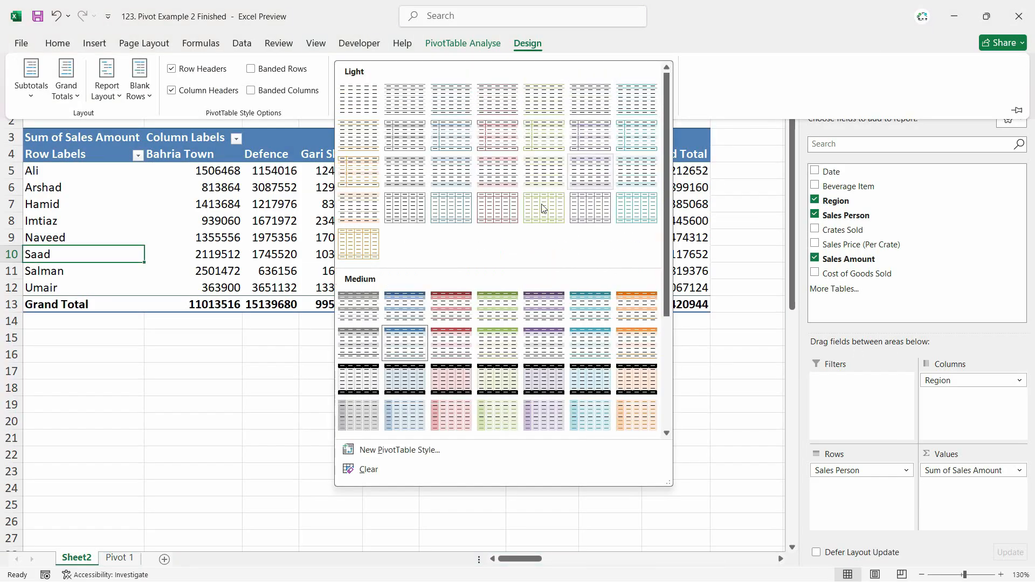
click(544, 348)
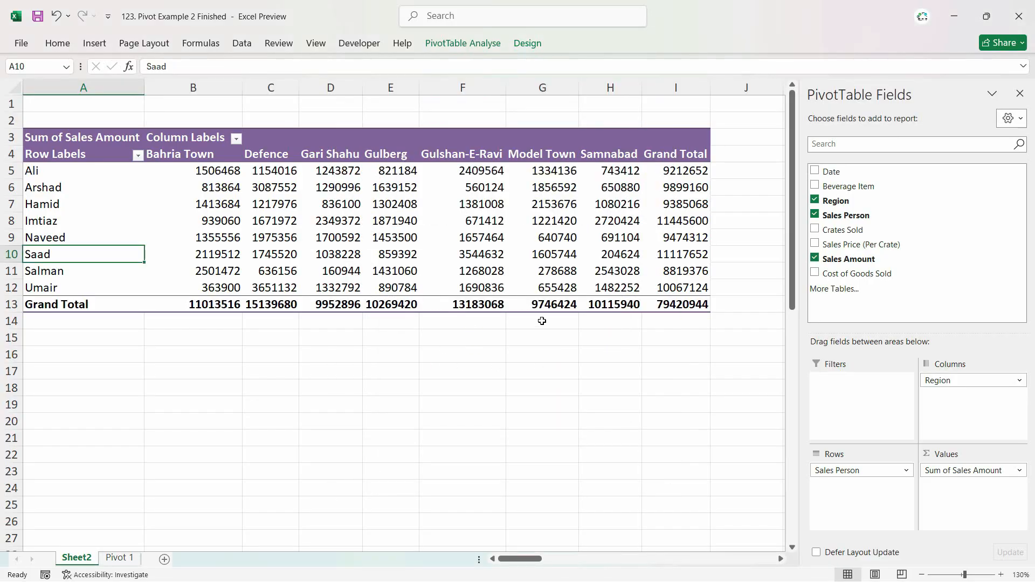
mouse_move(357, 222)
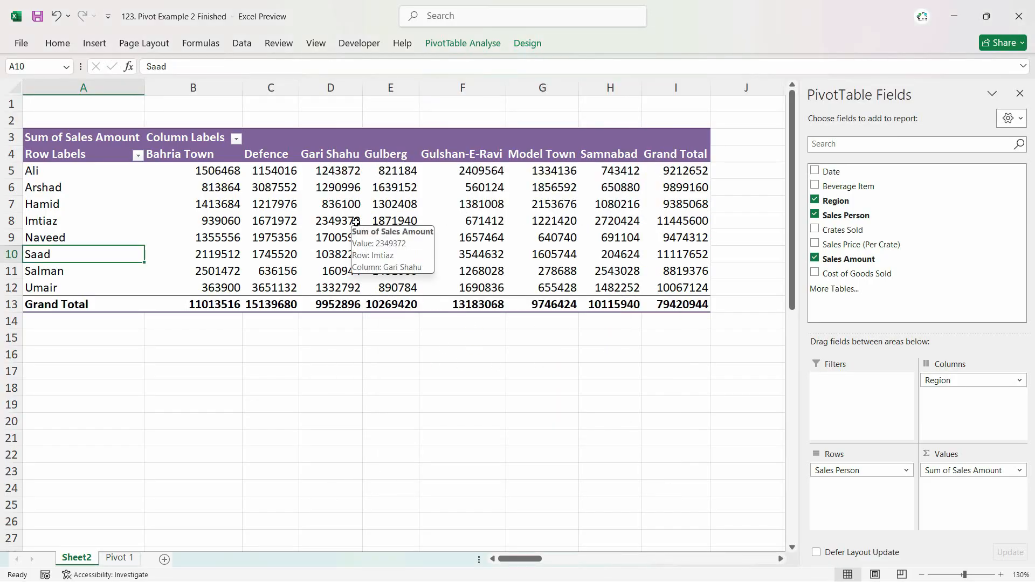